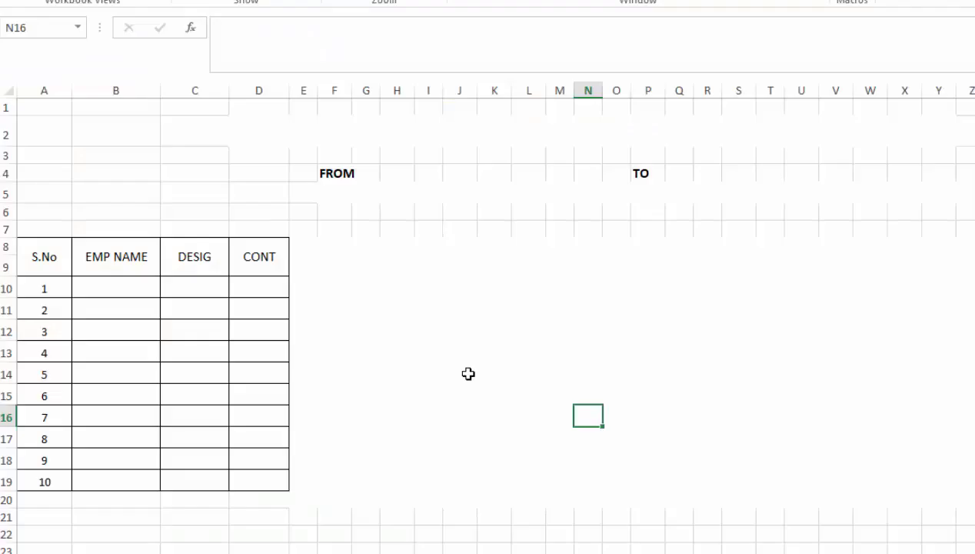
# Switch from the YouTube channel page to the Excel workbook with the S.No / EMP NAME / DESIG / CONT table
pyautogui.click(461, 372)
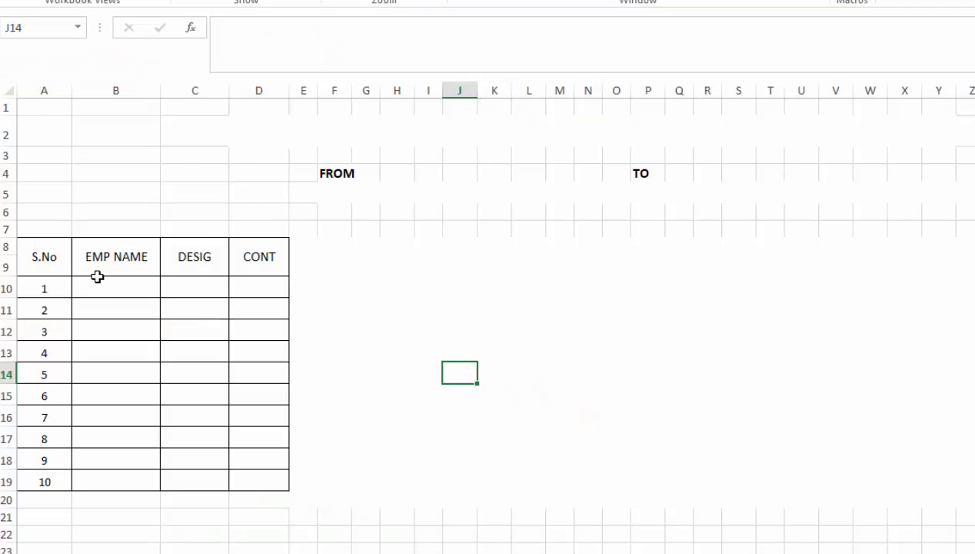
# Enter ATTENDANCE AND SALARY SHEET in the merged title cell and JAN 2021 in the cell beside it
pyautogui.scroll(1, 658, 388)
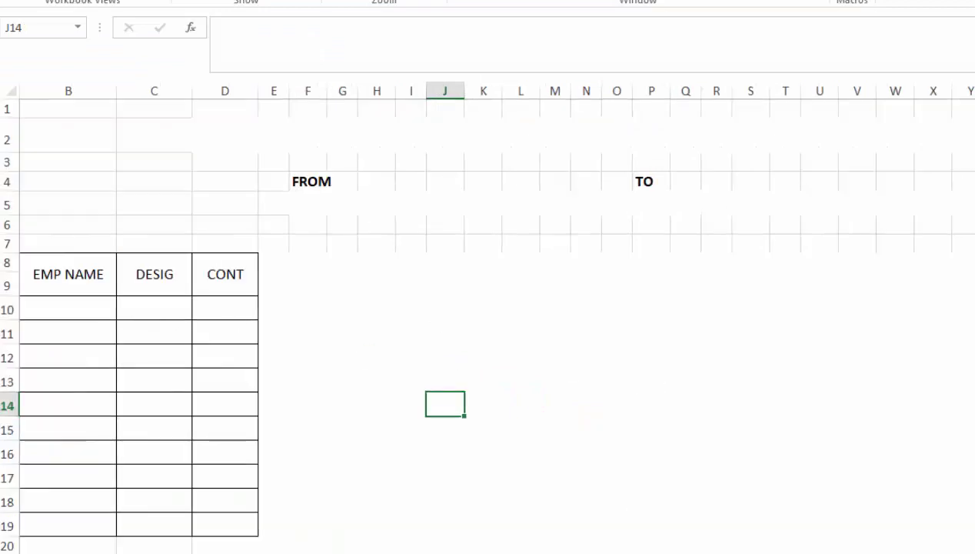
pyautogui.hscroll(-1, 285, 292)
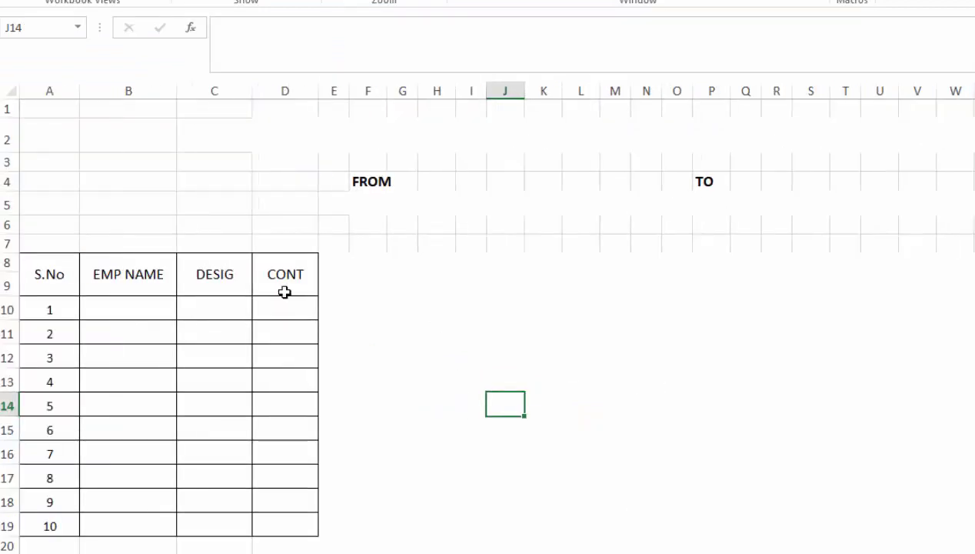
pyautogui.click(345, 263)
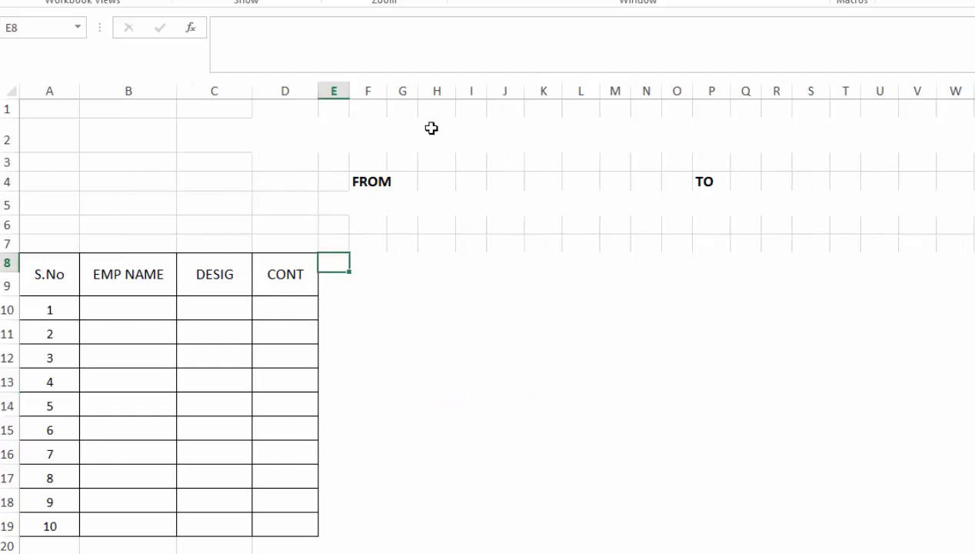
pyautogui.click(432, 128)
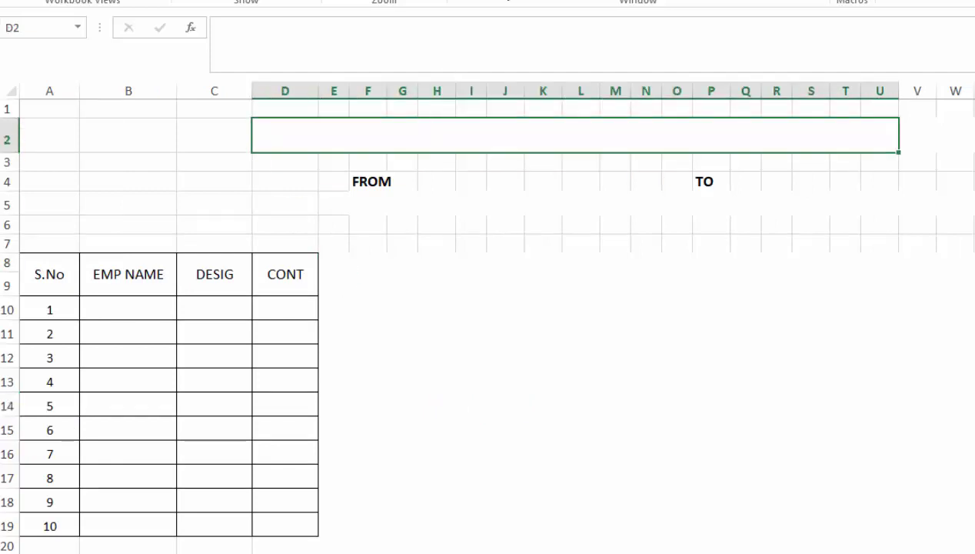
pyautogui.hotkey('alt', 'h')
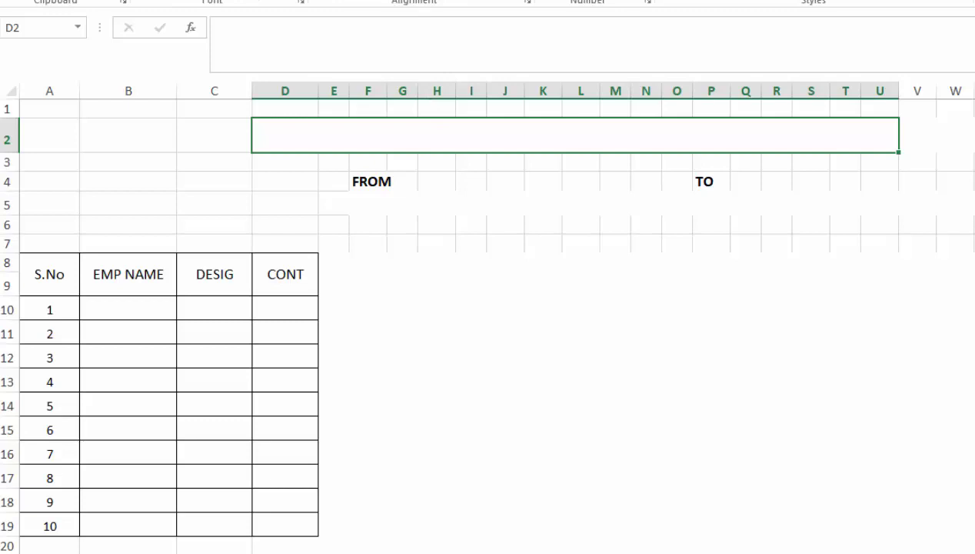
pyautogui.write('ATTENDANCE AND SA')
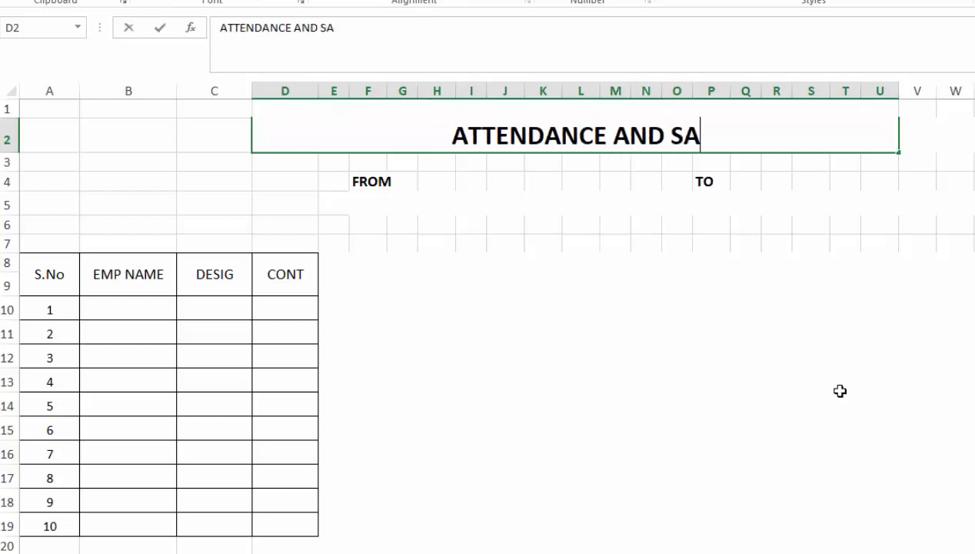
pyautogui.write('LARY SHEET')
pyautogui.press('Tab')
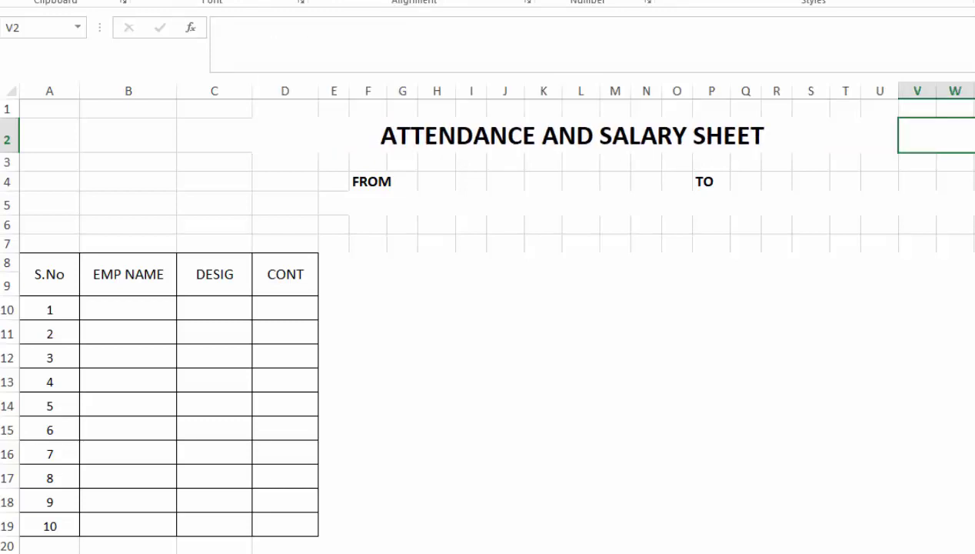
pyautogui.write('JAN 202')
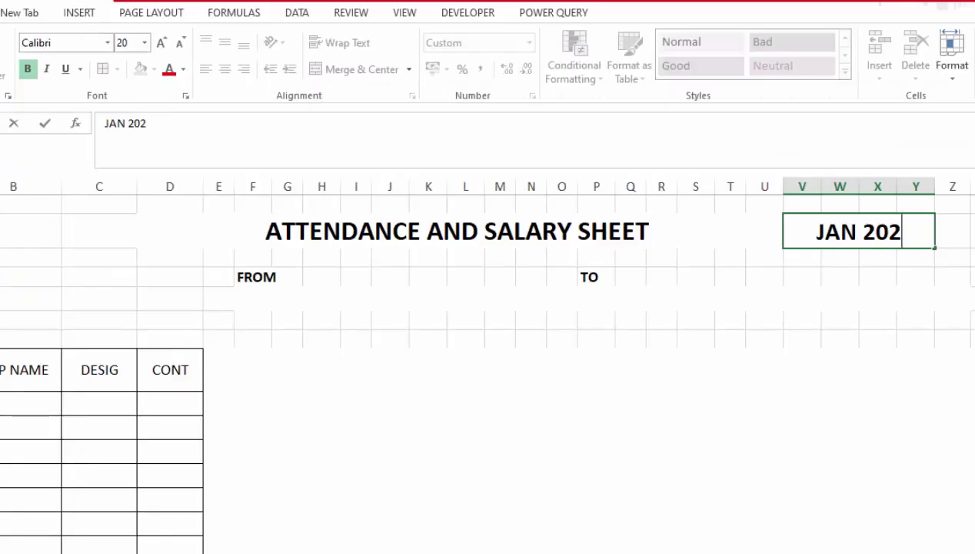
pyautogui.write('1')
pyautogui.press('Left')
# Give the title banner a light green fill
pyautogui.click(154, 69)
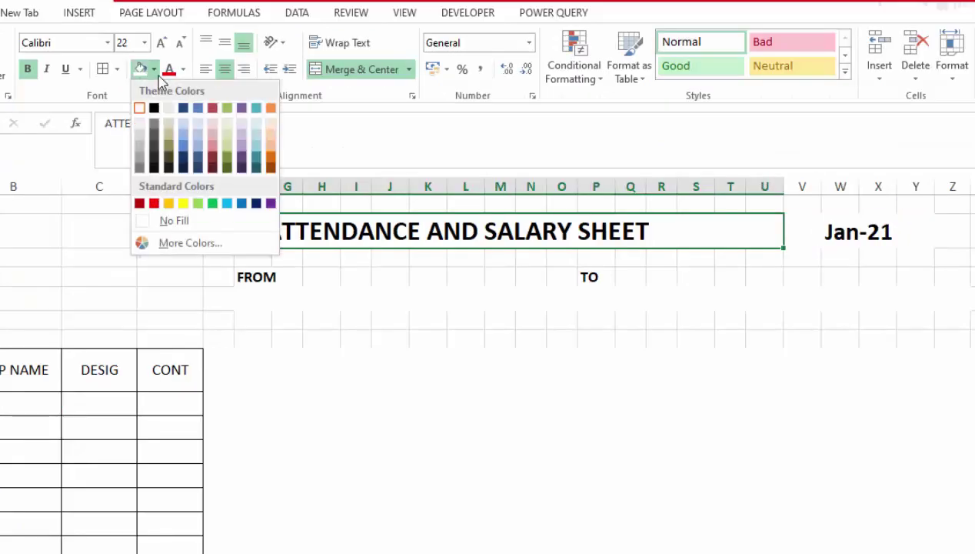
pyautogui.click(197, 204)
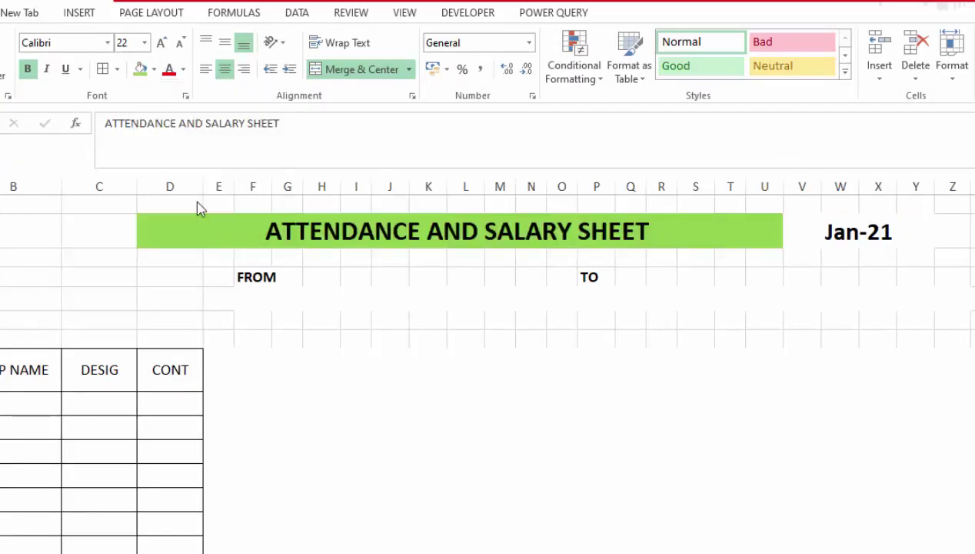
pyautogui.click(155, 71)
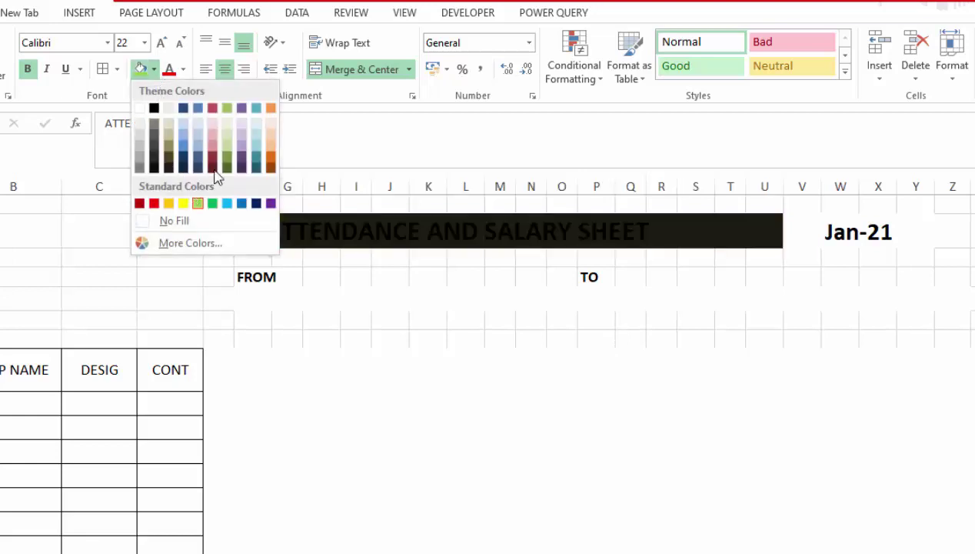
pyautogui.click(226, 147)
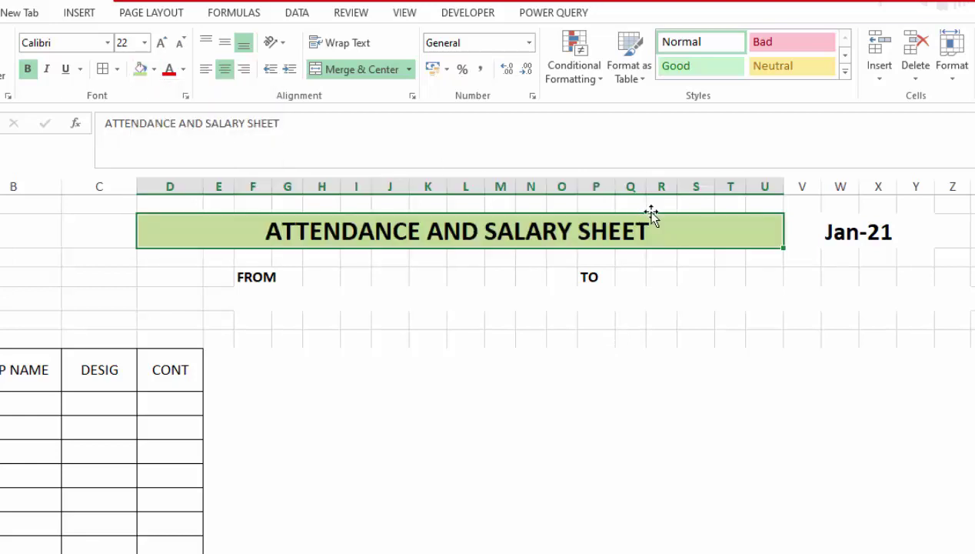
# Fill the Jan-21 month cell with orange-gold
pyautogui.click(809, 237)
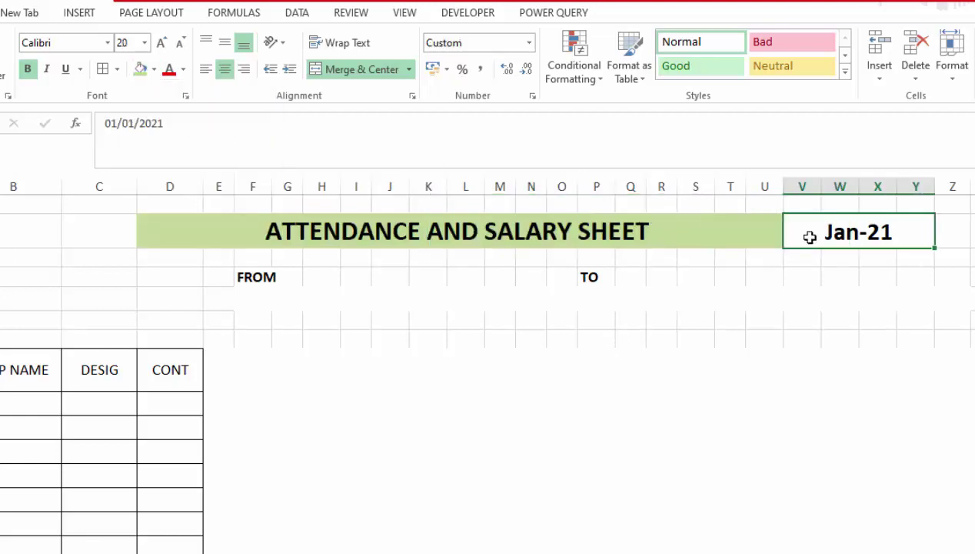
pyautogui.click(155, 71)
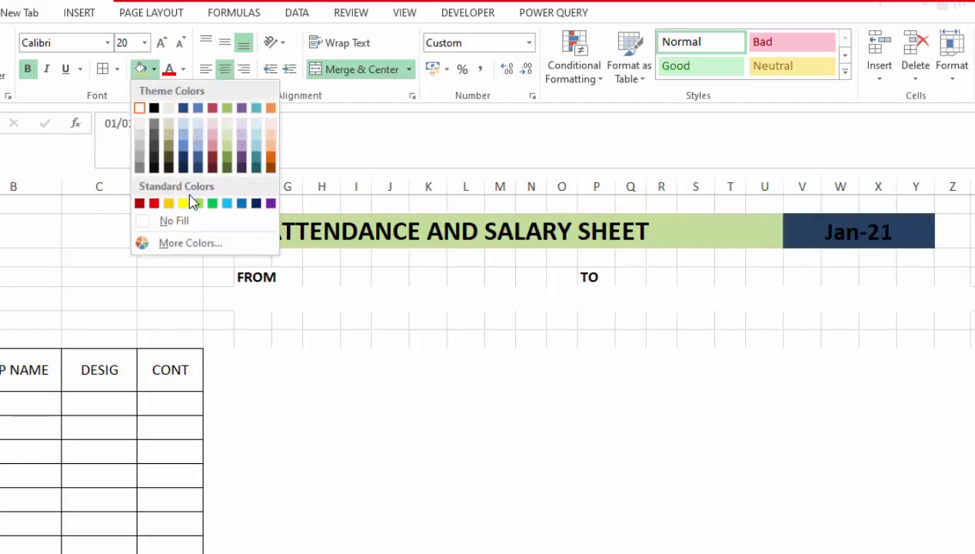
pyautogui.click(169, 203)
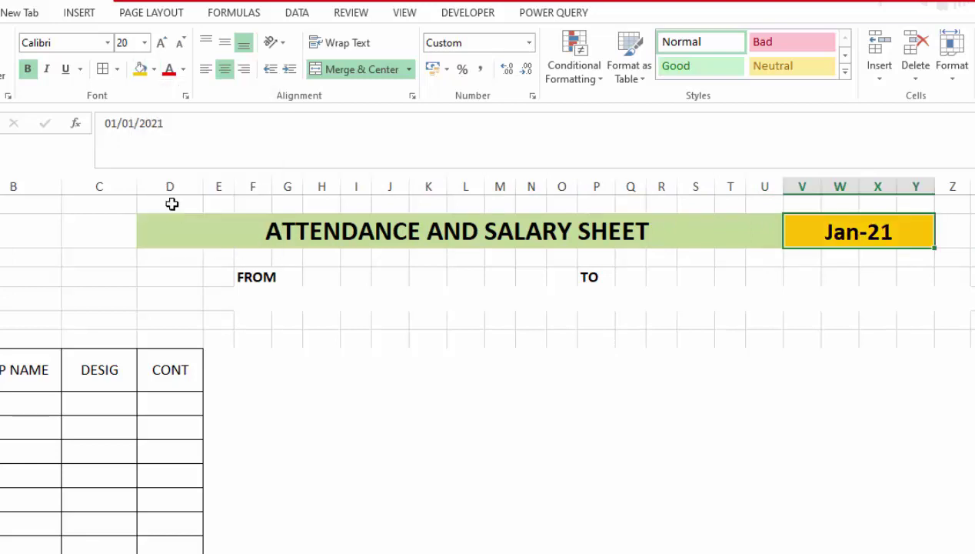
pyautogui.click(573, 414)
pyautogui.click(286, 302)
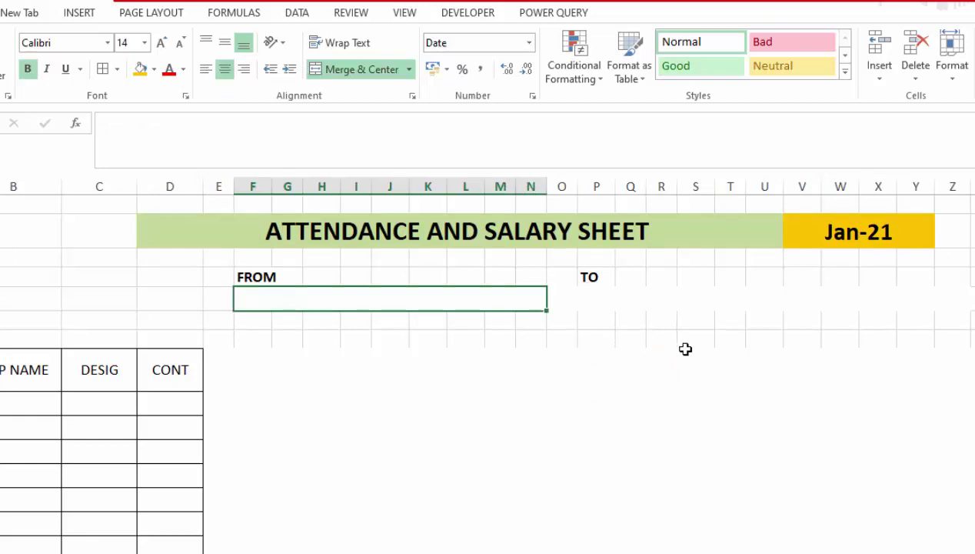
# Enter the start date 1/1/2021 in the merged cell under FROM
pyautogui.click(666, 292)
pyautogui.click(307, 298)
pyautogui.write('1/')
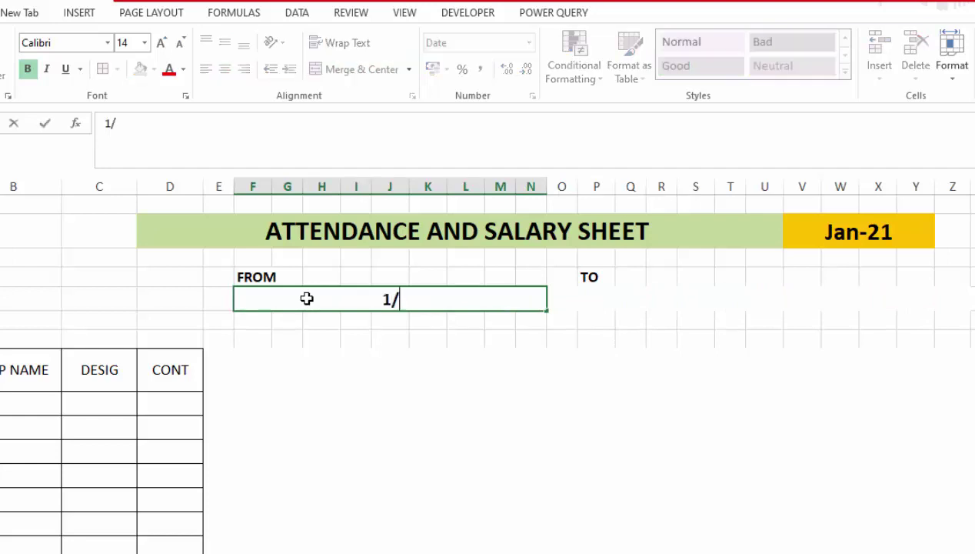
pyautogui.write('1/20')
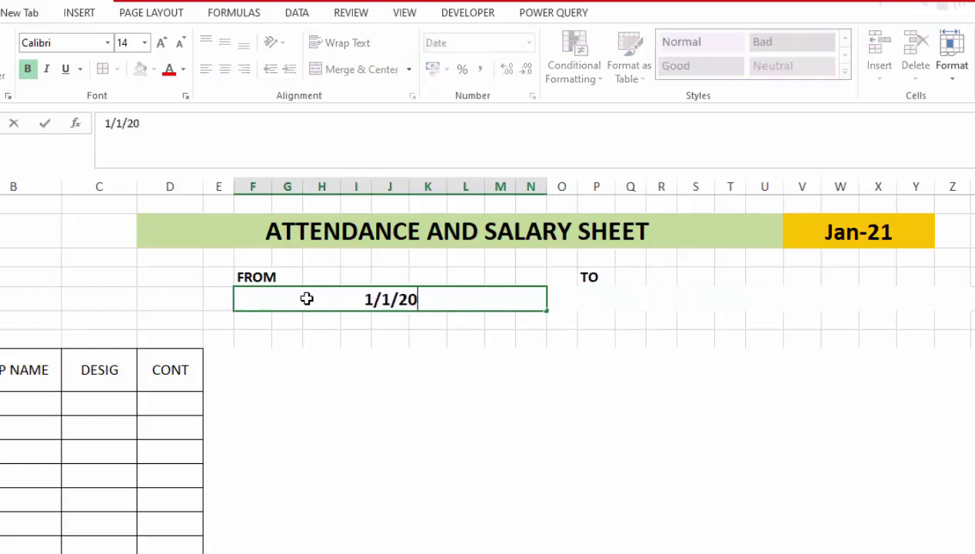
pyautogui.write('21')
pyautogui.press('Return')
# Format the FROM date as a long date reading Friday, 1 January 2021
pyautogui.click(428, 300)
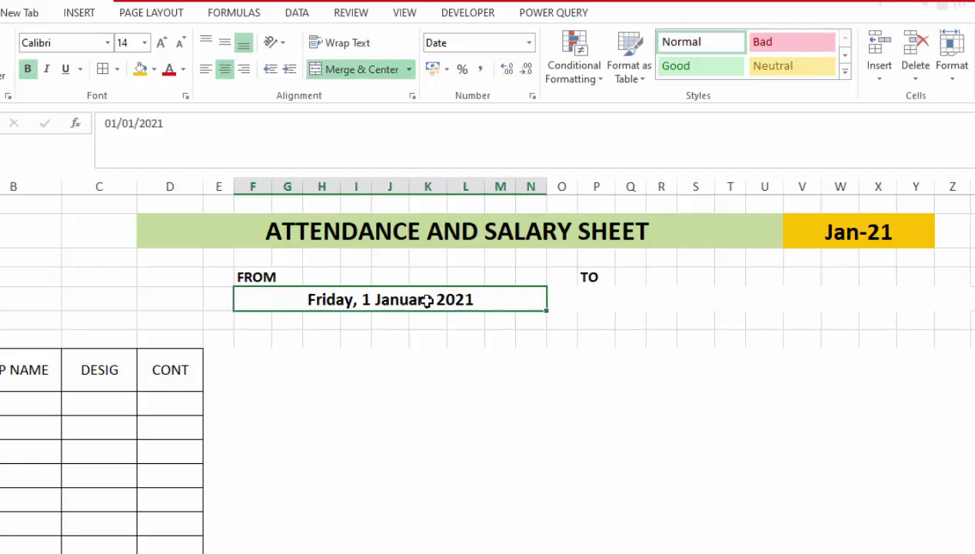
pyautogui.rightClick(428, 300)
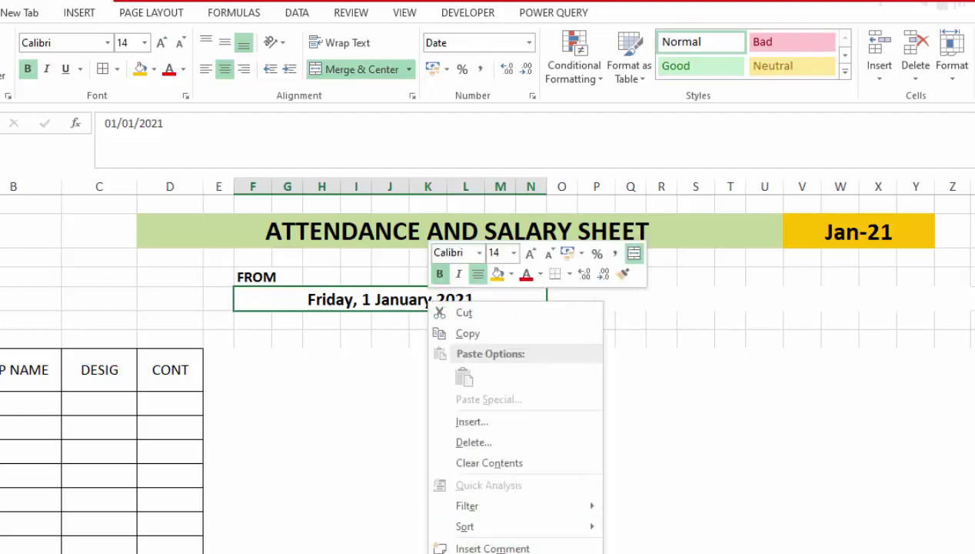
pyautogui.press('Escape')
pyautogui.hotkey('ctrl', '1')
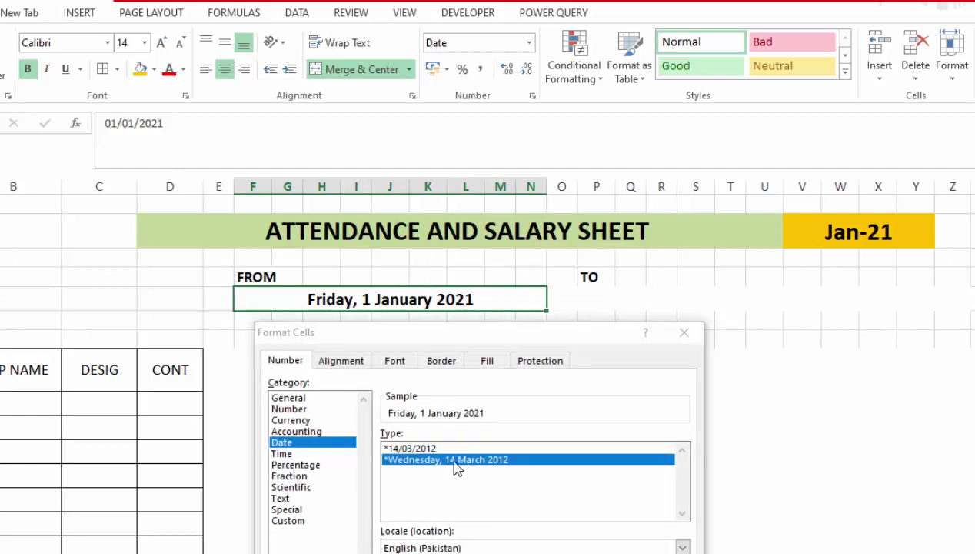
pyautogui.press('Return')
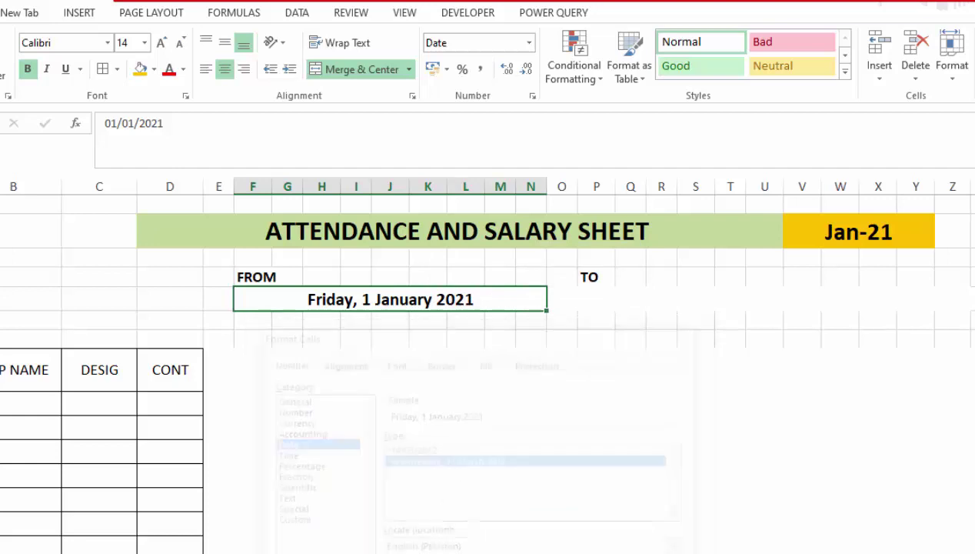
pyautogui.click(657, 309)
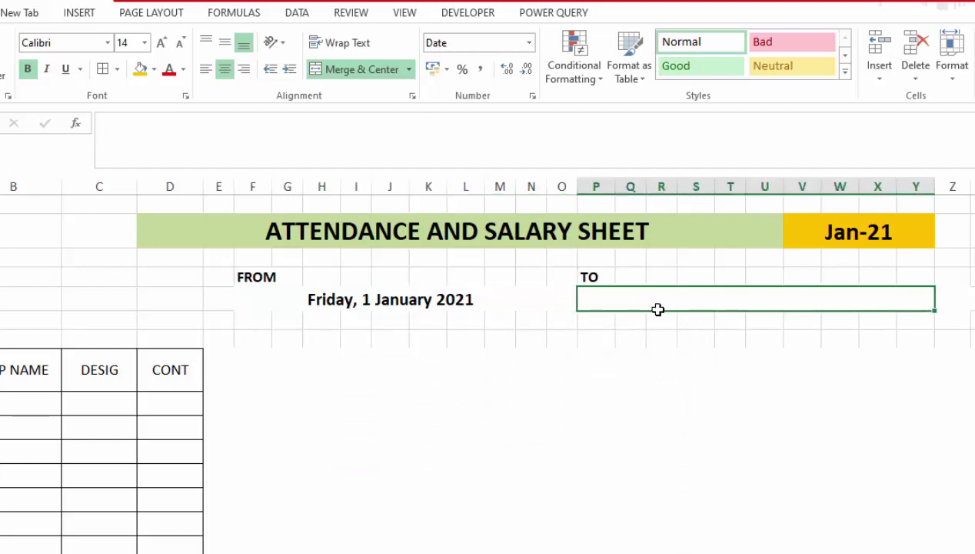
# Enter =EOMONTH(F5,0) in the TO cell so it shows Sunday, 31 January 2021
pyautogui.write('=EOMONTH(F5,0)')
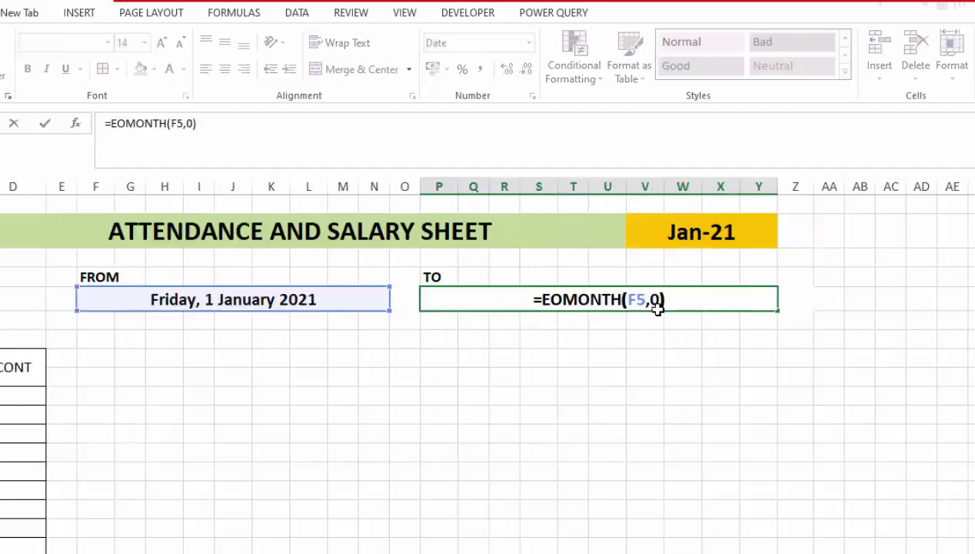
pyautogui.hotkey('ctrl', 'Return')
pyautogui.write('=')
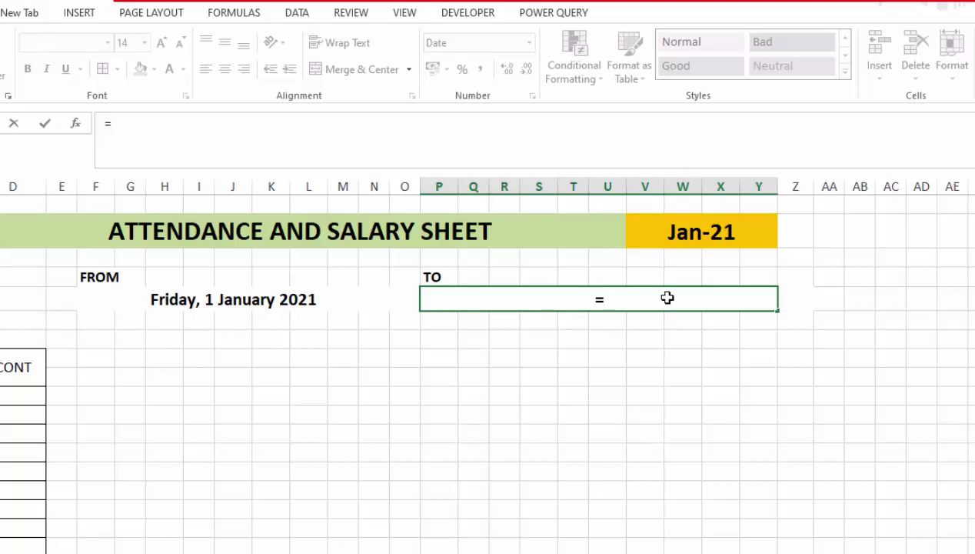
pyautogui.write('EO')
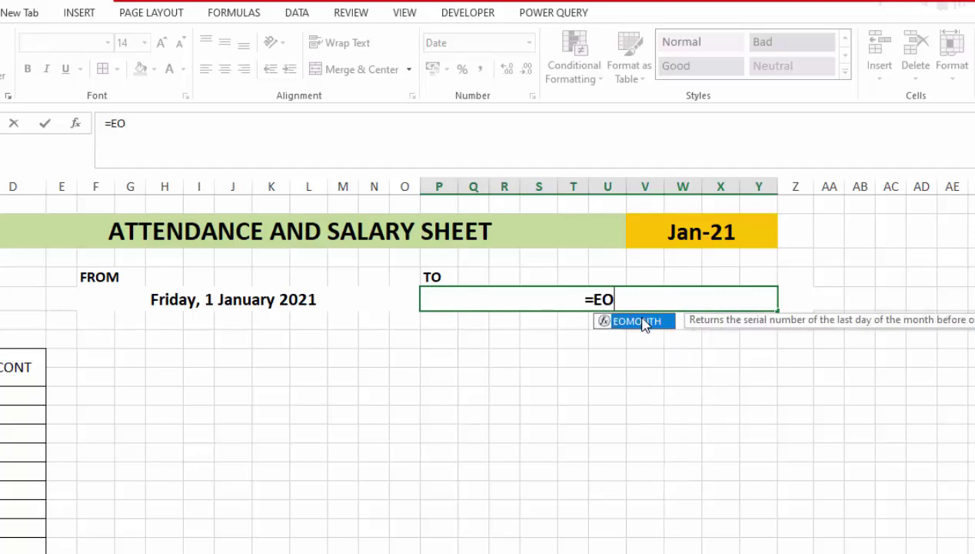
pyautogui.doubleClick(642, 321)
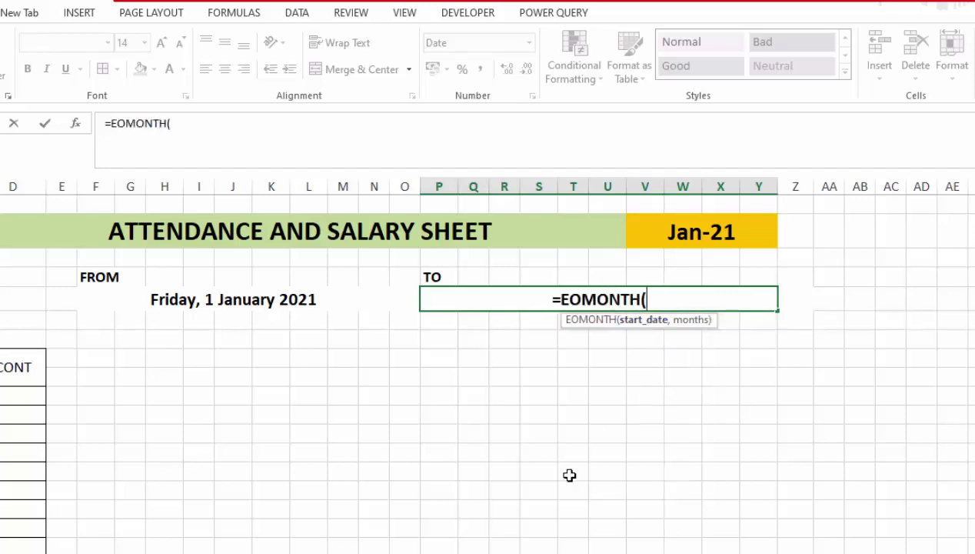
pyautogui.click(297, 309)
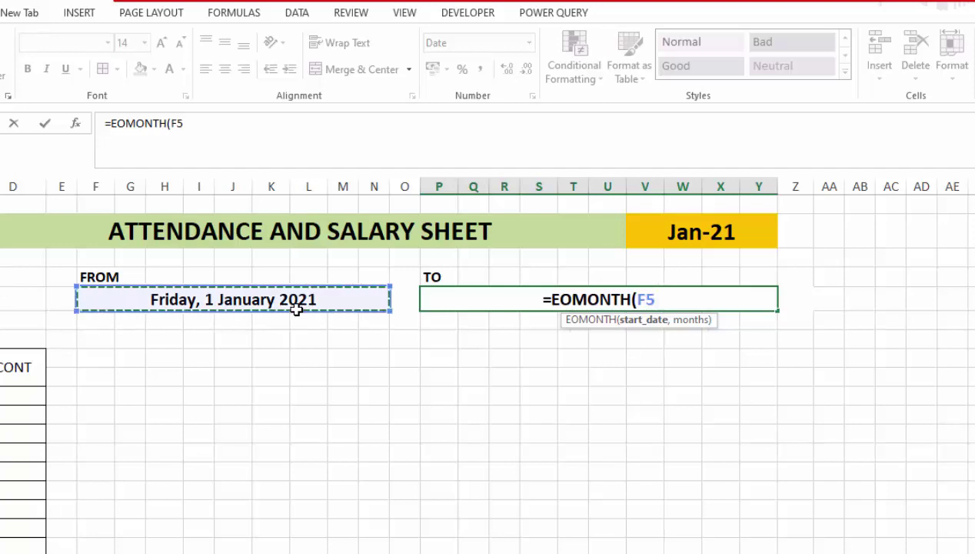
pyautogui.write(',')
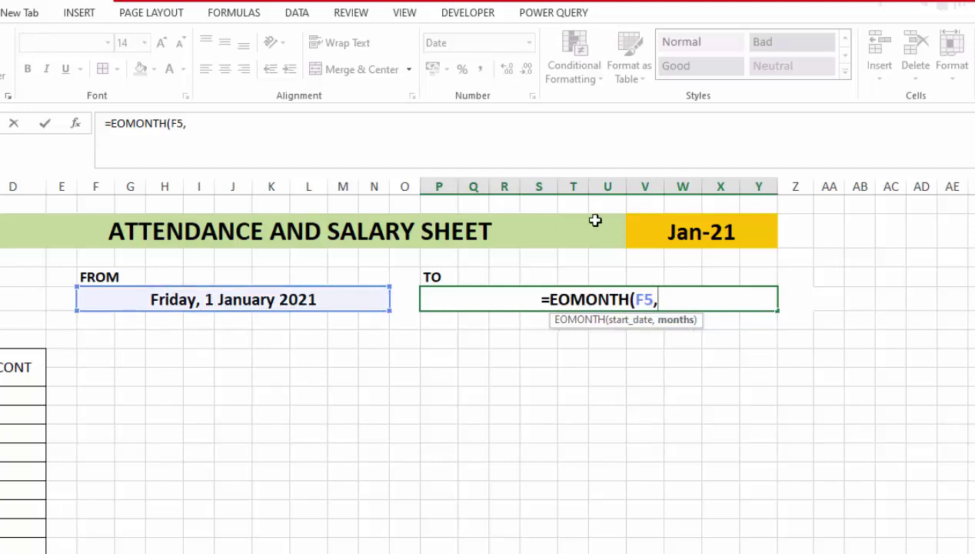
pyautogui.write('0')
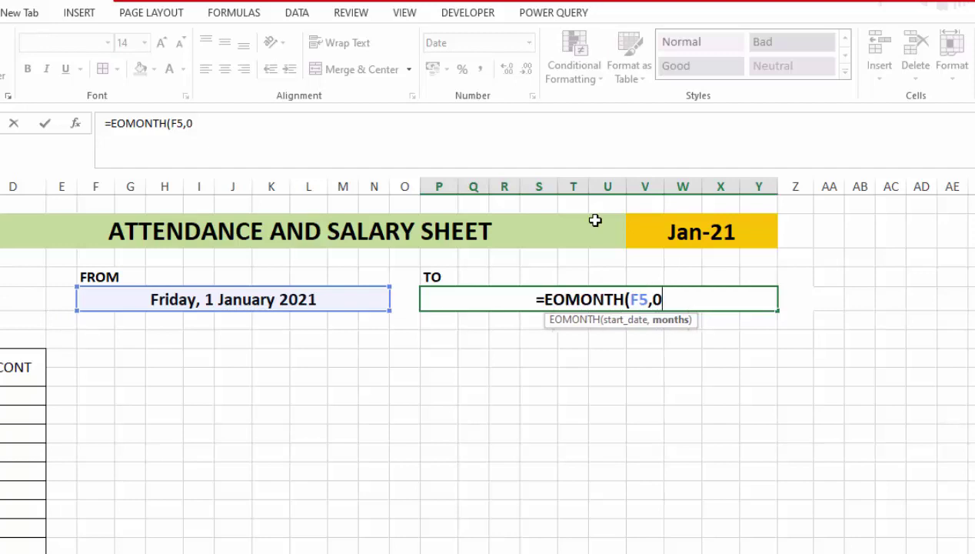
pyautogui.write(')')
pyautogui.press('Return')
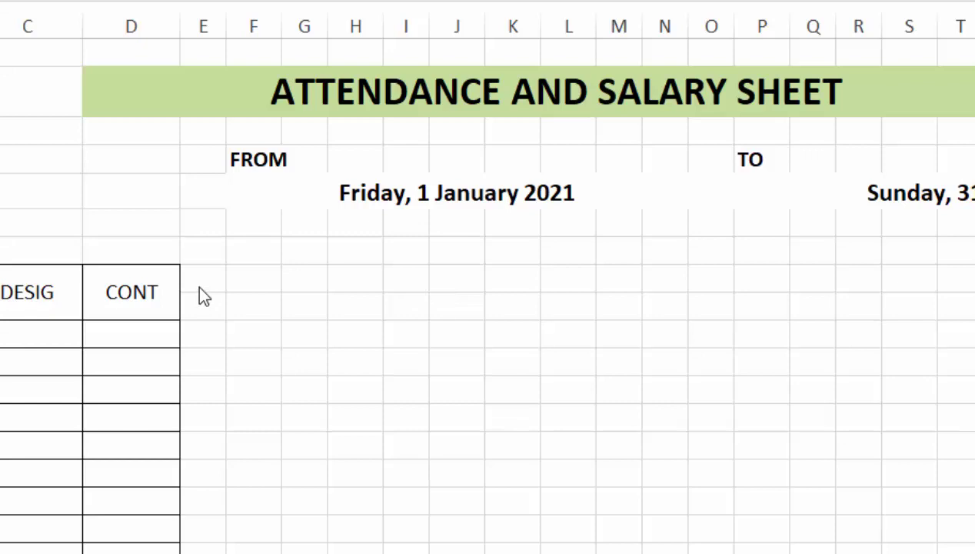
# Link cell E8 to the FROM date with the formula =F5
pyautogui.click(201, 278)
pyautogui.click(272, 278)
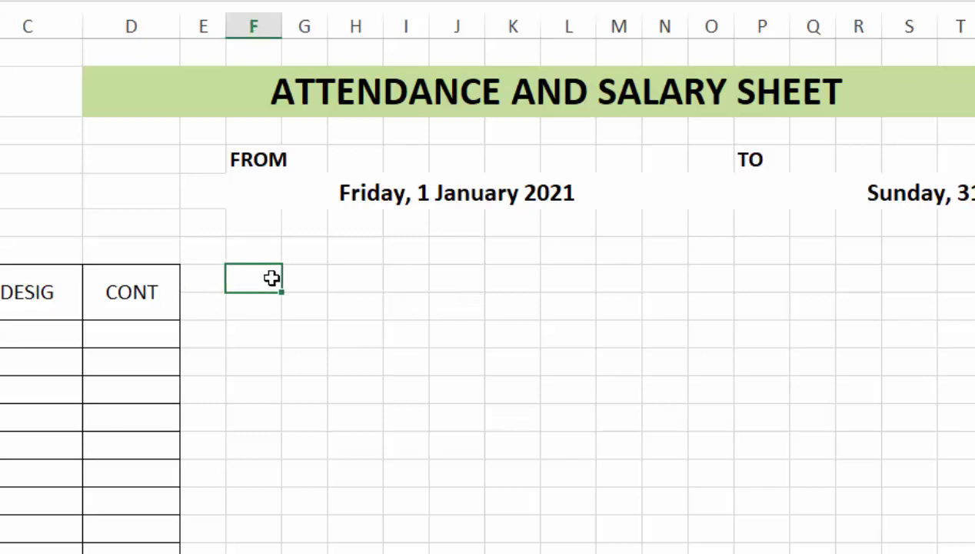
pyautogui.click(312, 279)
pyautogui.click(497, 335)
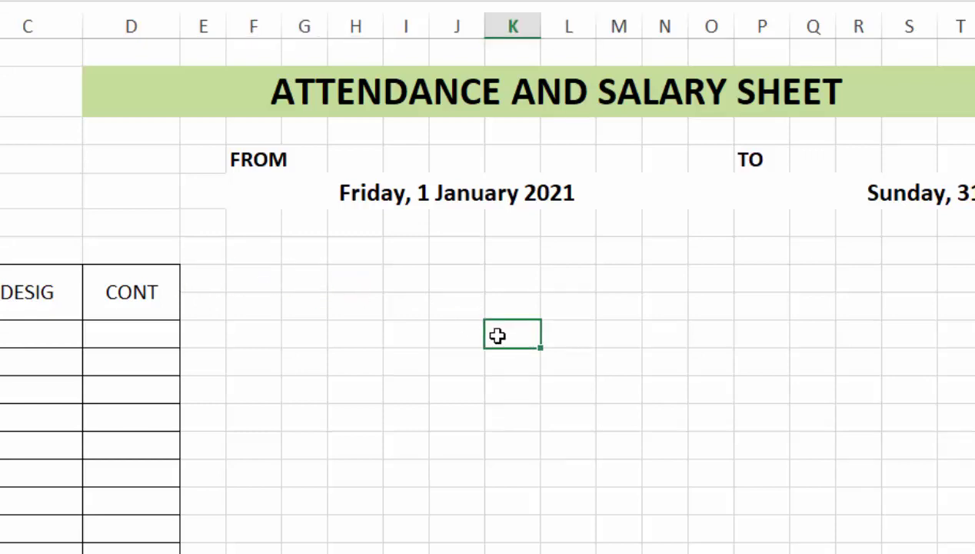
pyautogui.click(202, 283)
pyautogui.write('=')
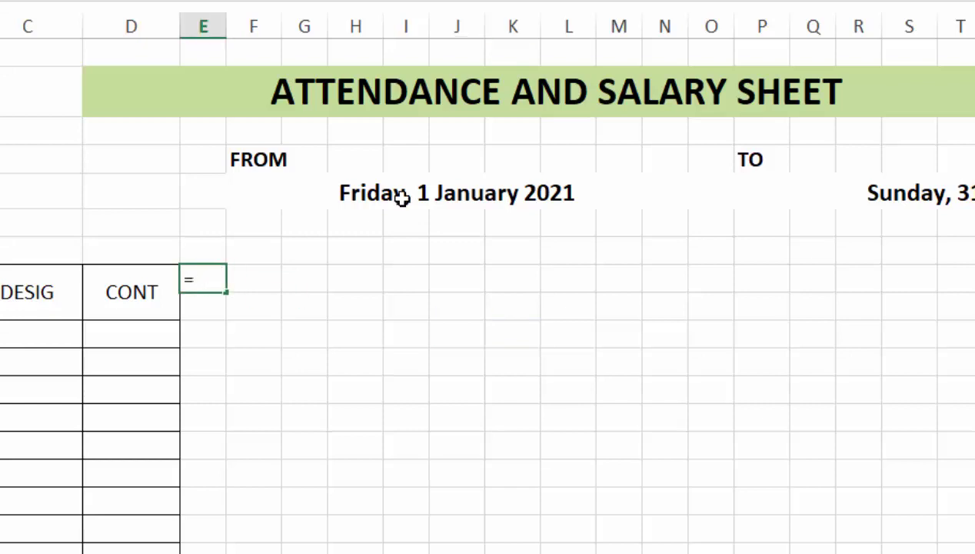
pyautogui.click(401, 197)
pyautogui.press('Return')
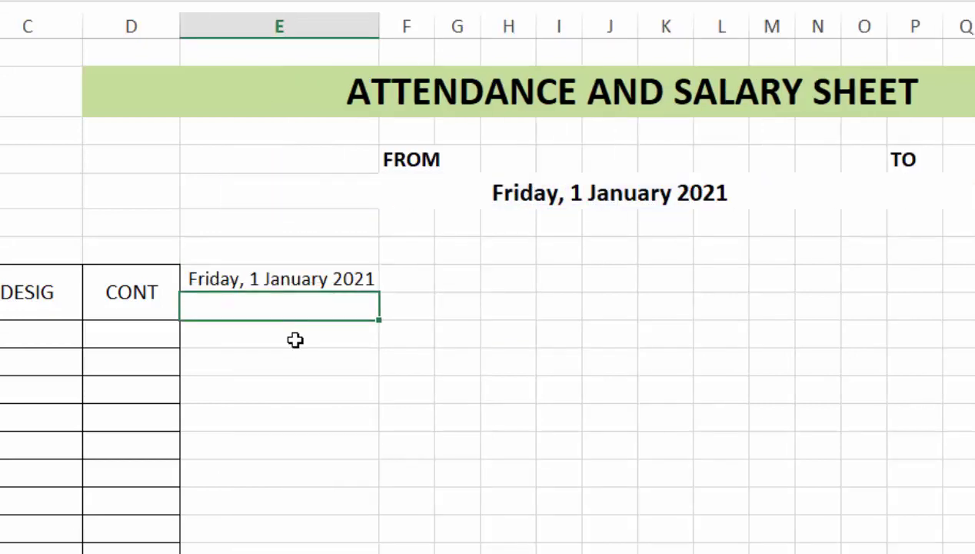
# Give E8 the custom format d so it shows day 1, and autofit column E
pyautogui.click(308, 275)
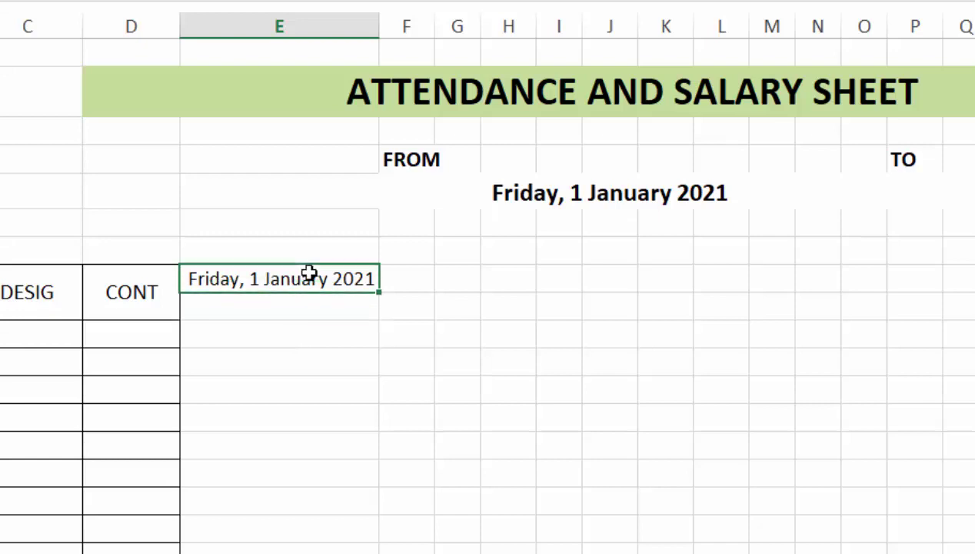
pyautogui.rightClick(307, 276)
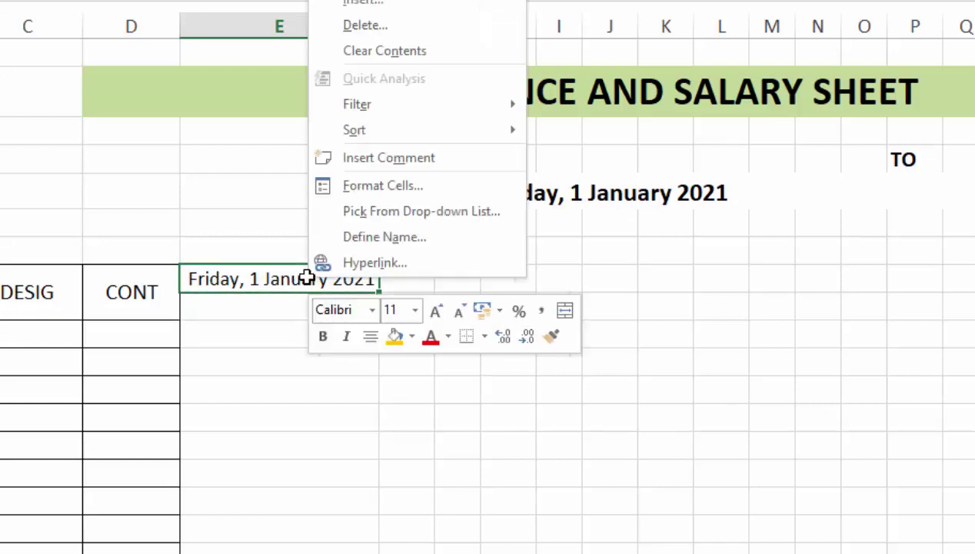
pyautogui.click(329, 186)
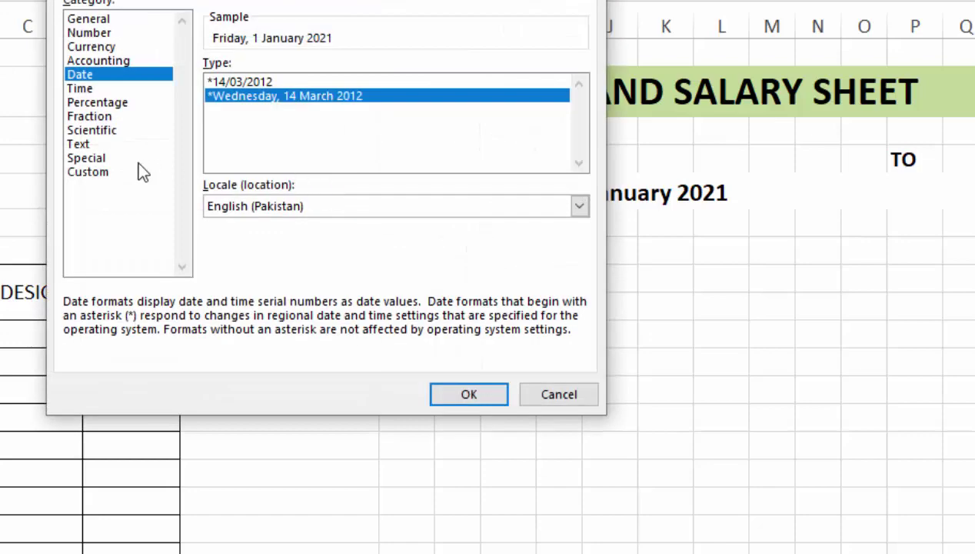
pyautogui.click(104, 172)
pyautogui.moveTo(361, 82); pyautogui.dragTo(159, 81)
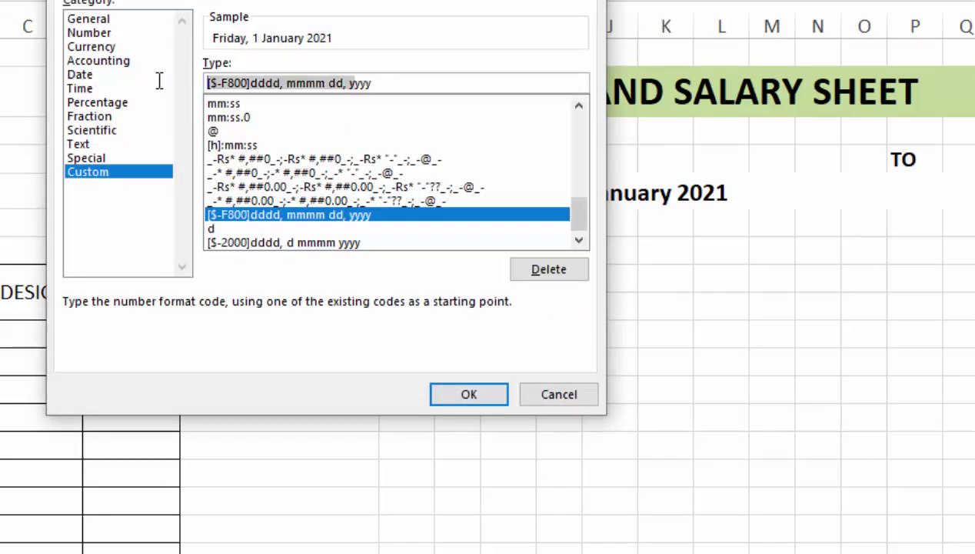
pyautogui.moveTo(394, 83); pyautogui.dragTo(190, 80)
pyautogui.write('d')
pyautogui.click(462, 396)
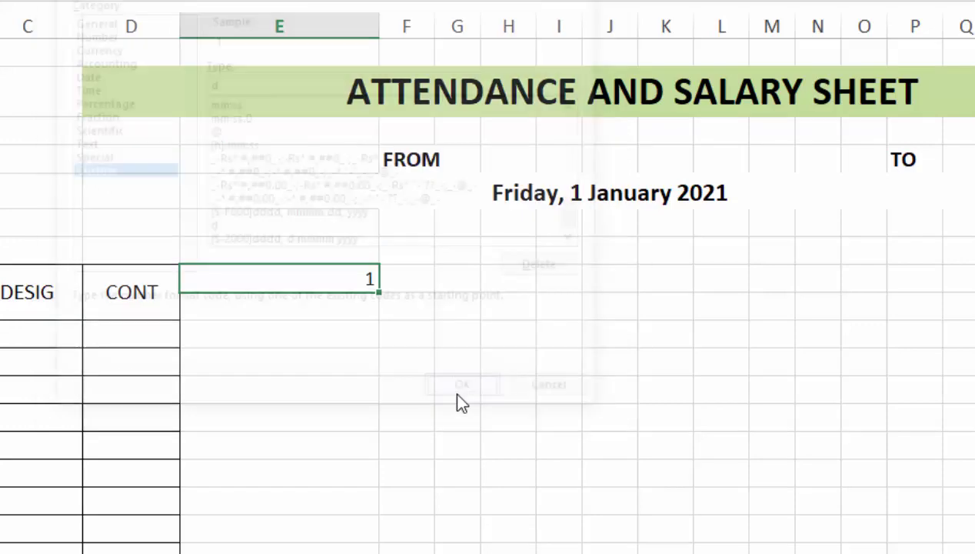
pyautogui.doubleClick(379, 26)
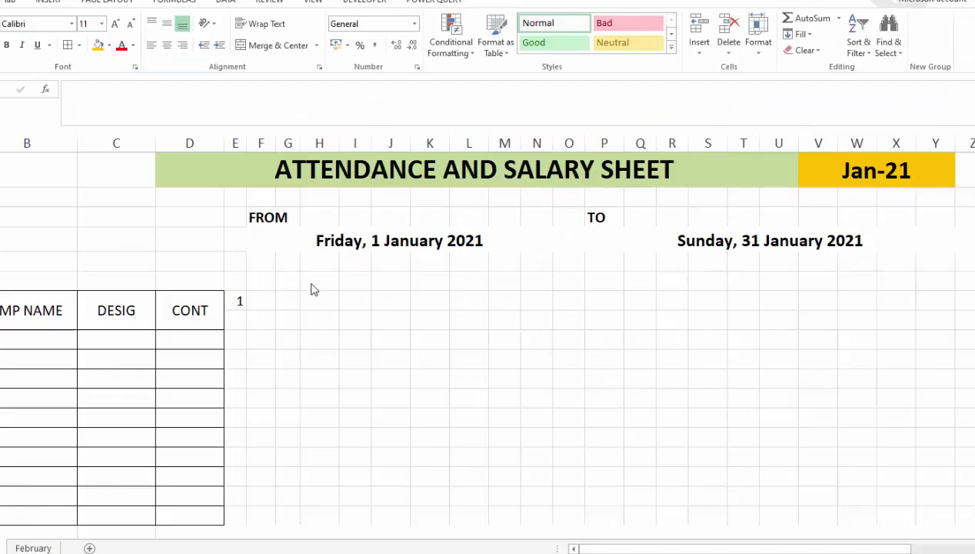
# Begin the next-day formula =IF(E8 in cell F8
pyautogui.click(264, 301)
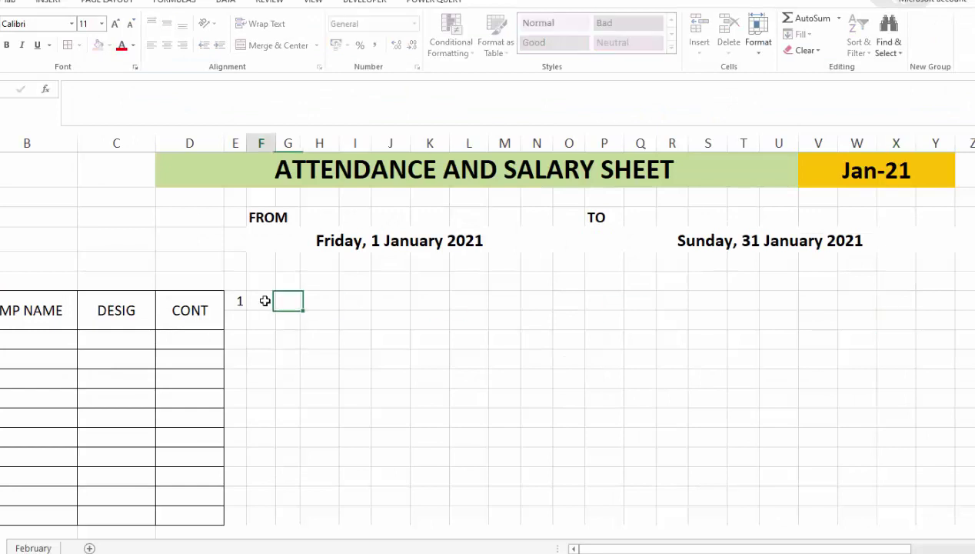
pyautogui.write('=')
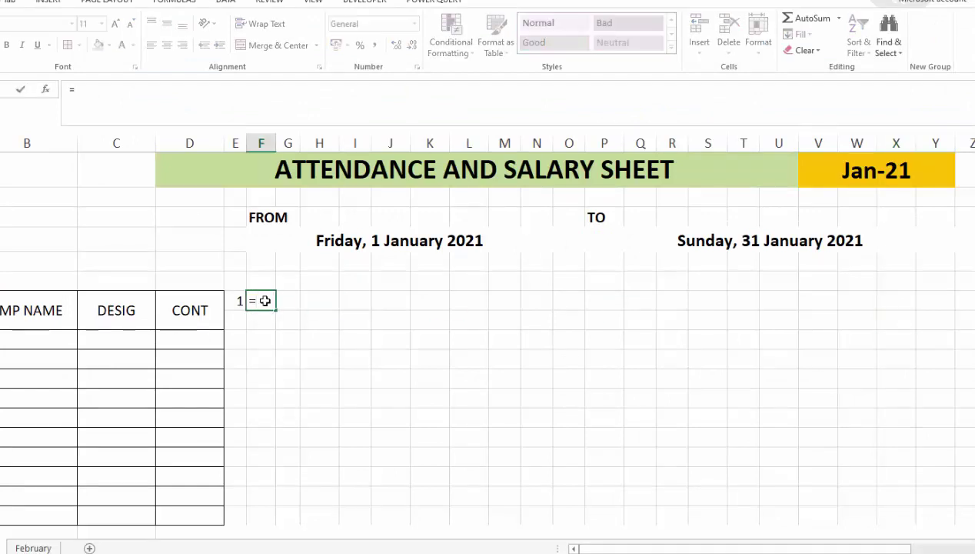
pyautogui.write('IF(')
pyautogui.click(47, 319)
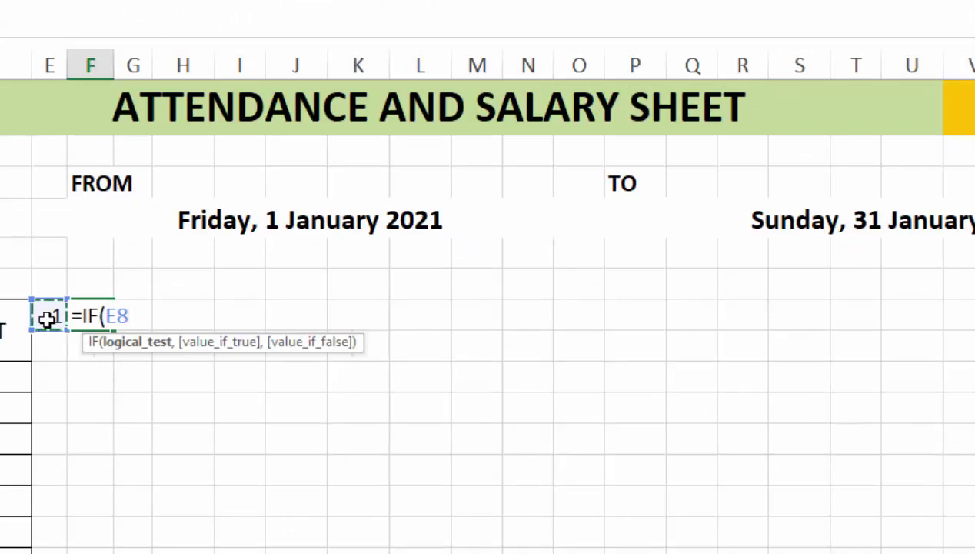
# Complete F8's formula as =IF(E8<P5,E8+1,"") to return the next day until the TO date
pyautogui.write('<')
pyautogui.click(832, 218)
pyautogui.write(',')
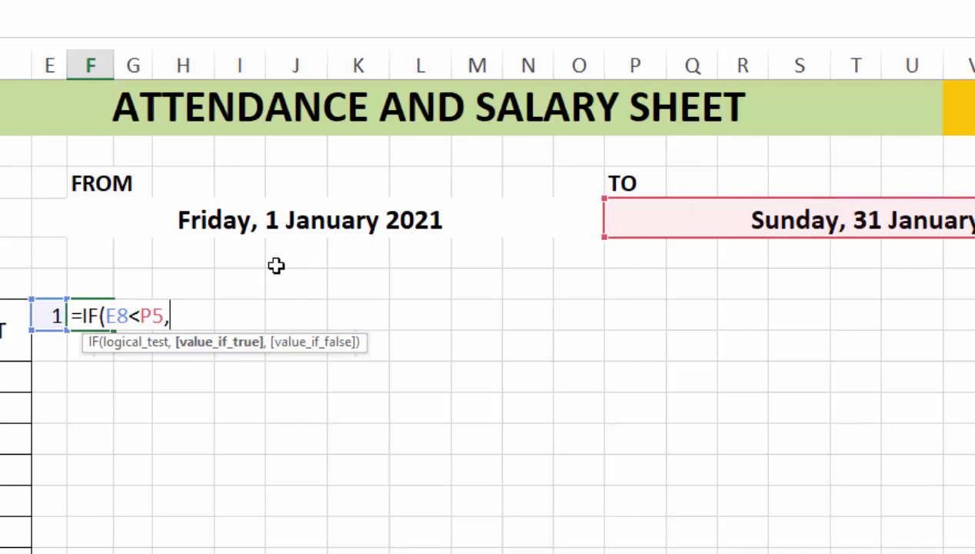
pyautogui.click(48, 312)
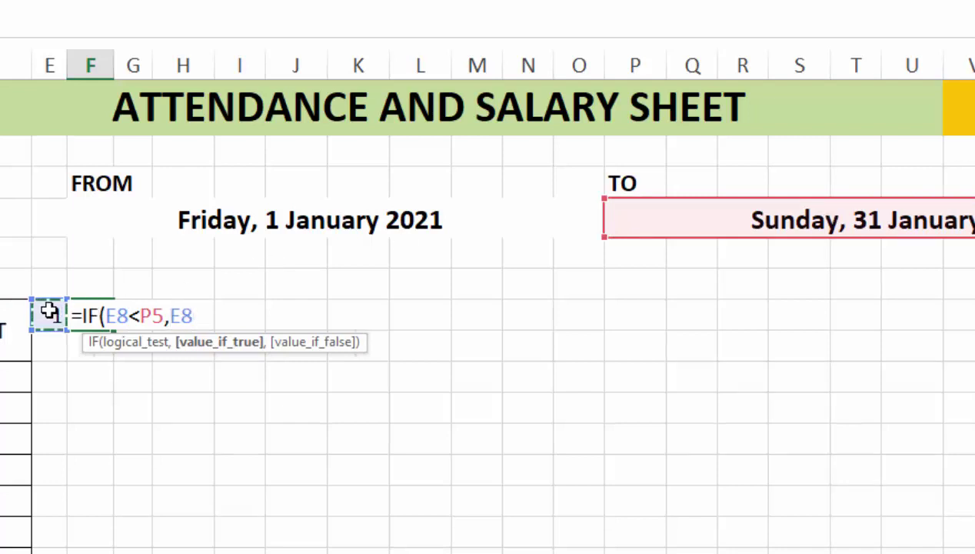
pyautogui.write('+1')
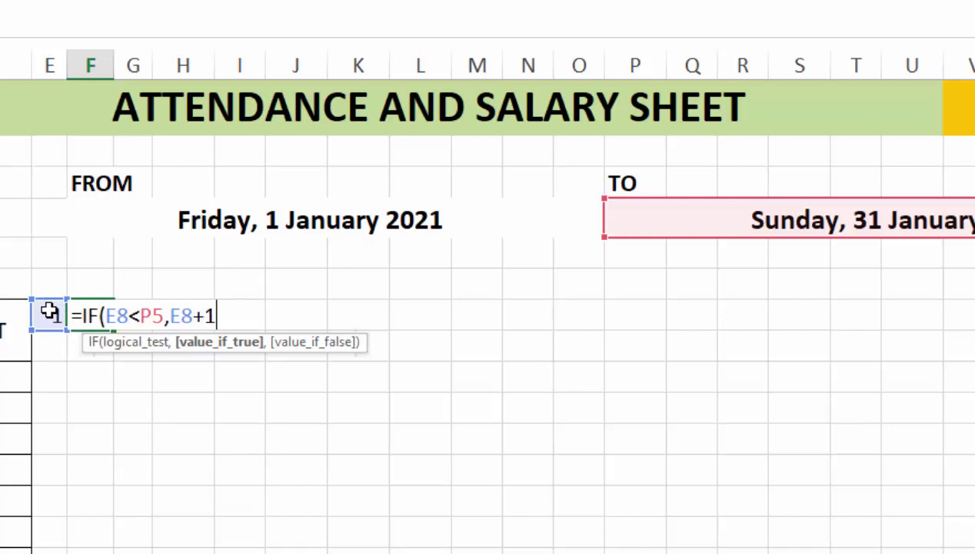
pyautogui.write(',')
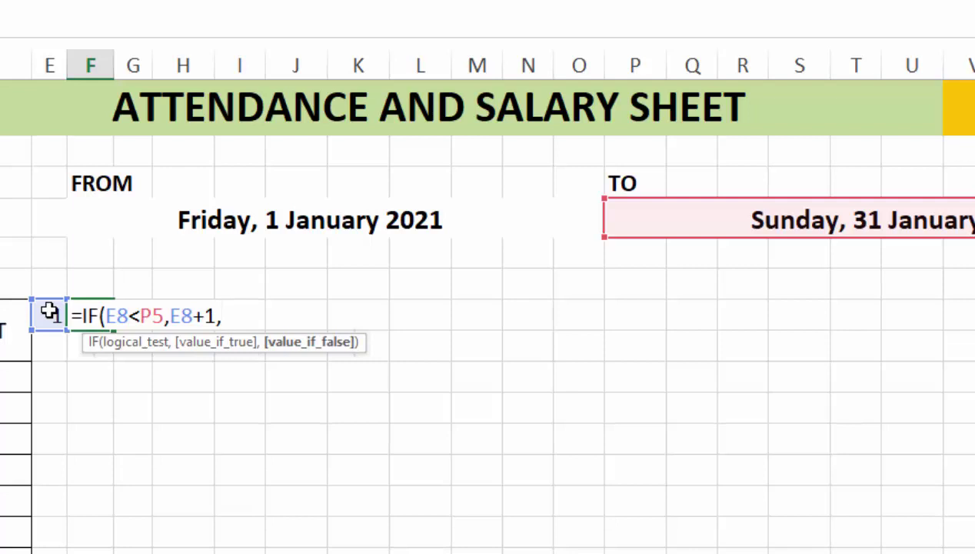
pyautogui.write('""')
pyautogui.write(')')
# Commit the F8 formula and display its result as a short date
pyautogui.press('Return')
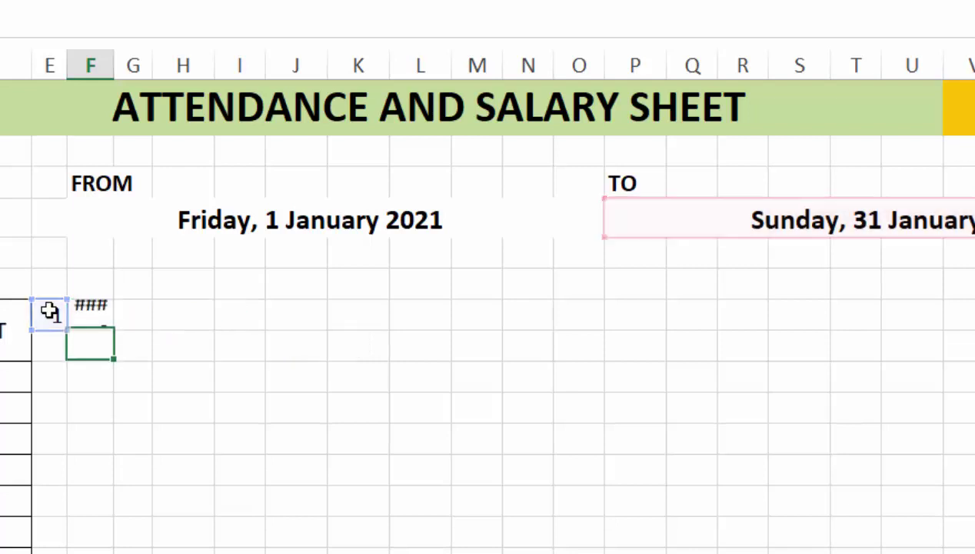
pyautogui.click(105, 317)
pyautogui.rightClick(104, 317)
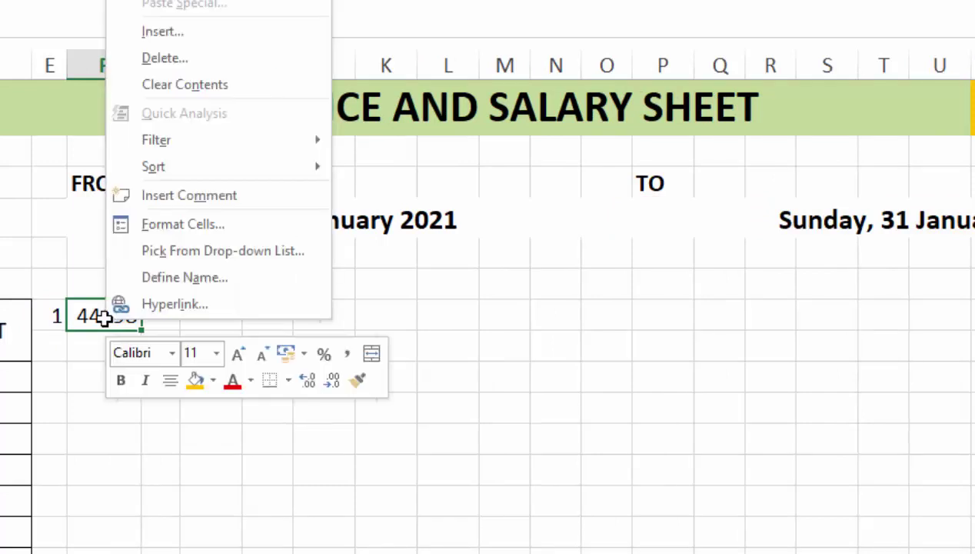
pyautogui.click(146, 222)
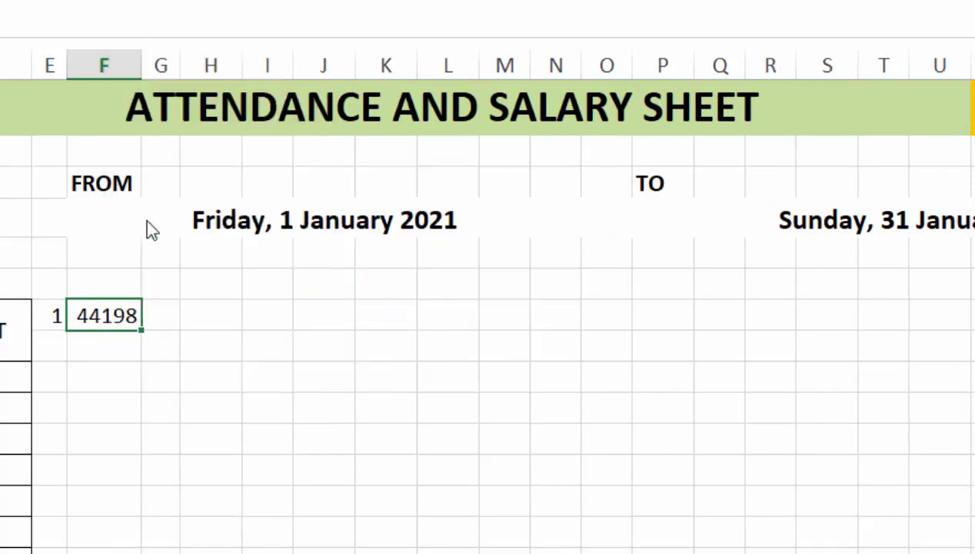
pyautogui.click(2, 298)
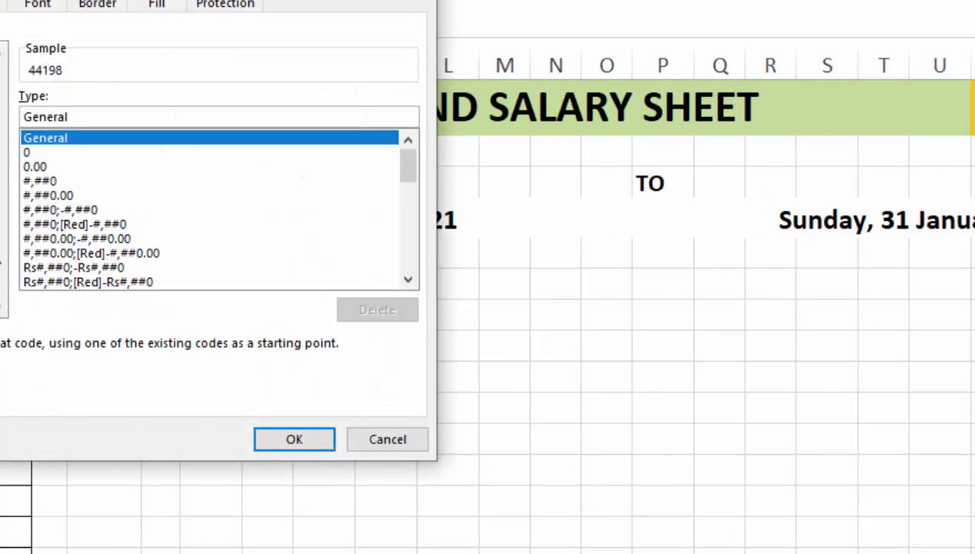
pyautogui.click(383, 438)
pyautogui.click(304, 3)
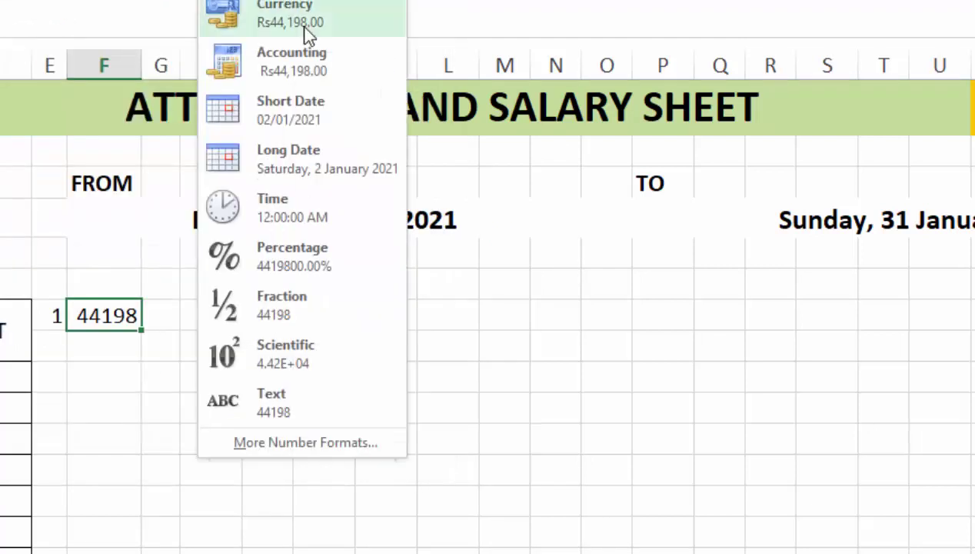
pyautogui.click(281, 102)
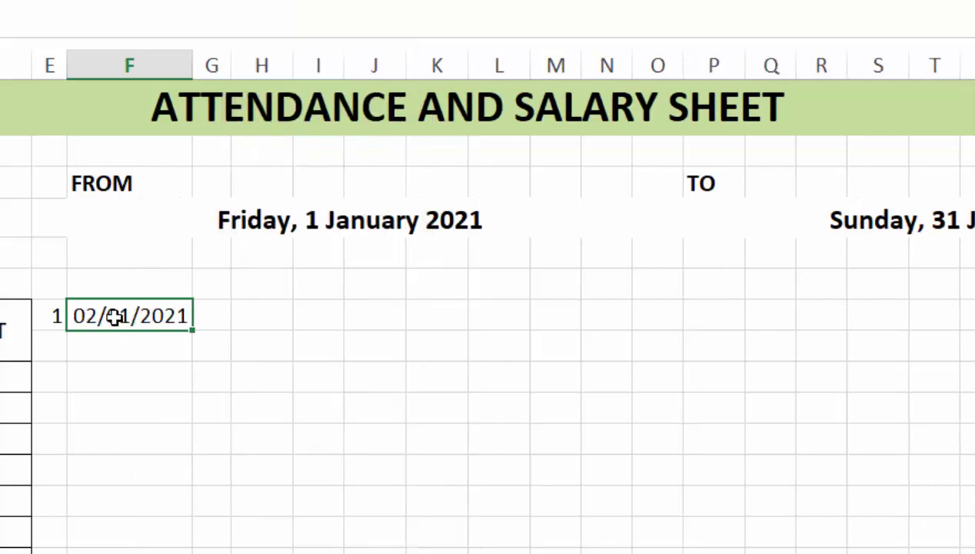
# Apply the custom format d to F8 so it shows day 2
pyautogui.rightClick(115, 315)
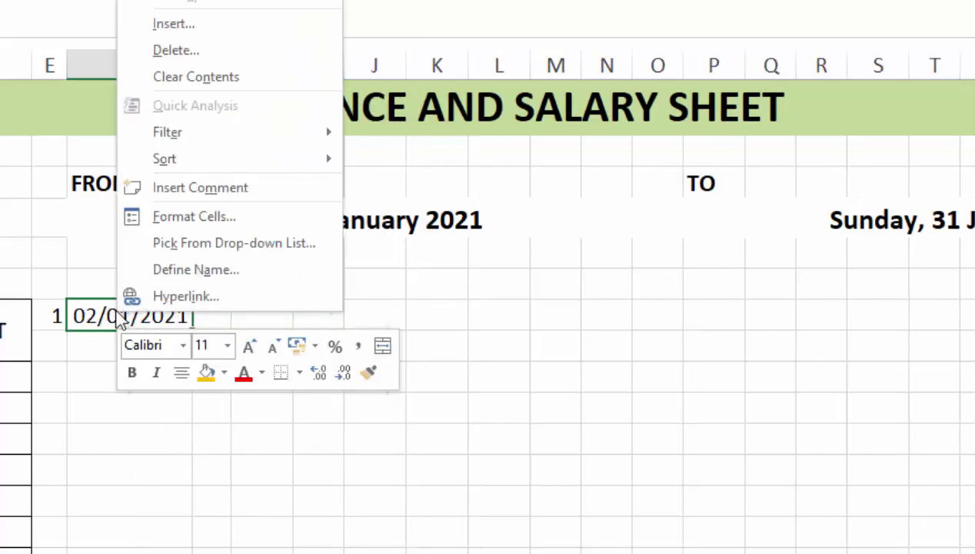
pyautogui.click(146, 218)
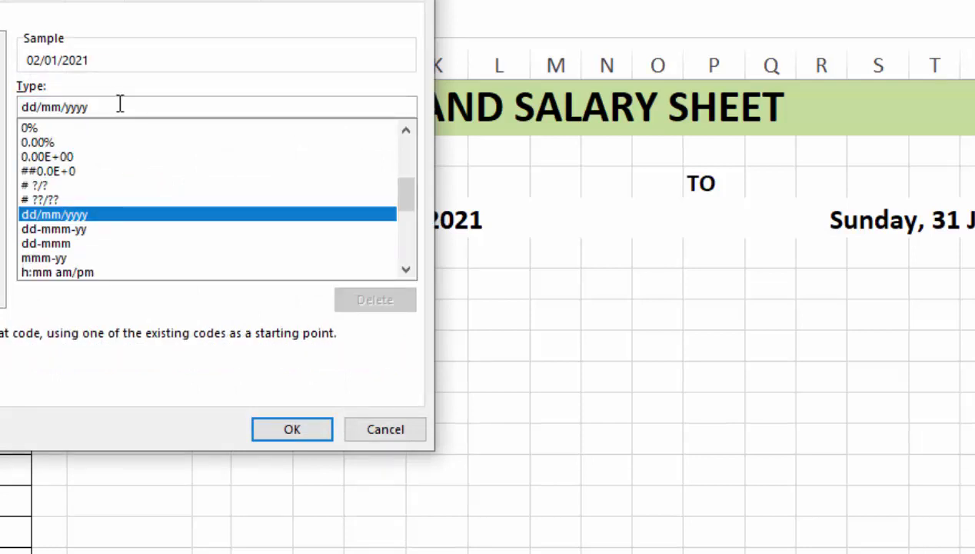
pyautogui.moveTo(116, 107); pyautogui.dragTo(16, 93)
pyautogui.write('d')
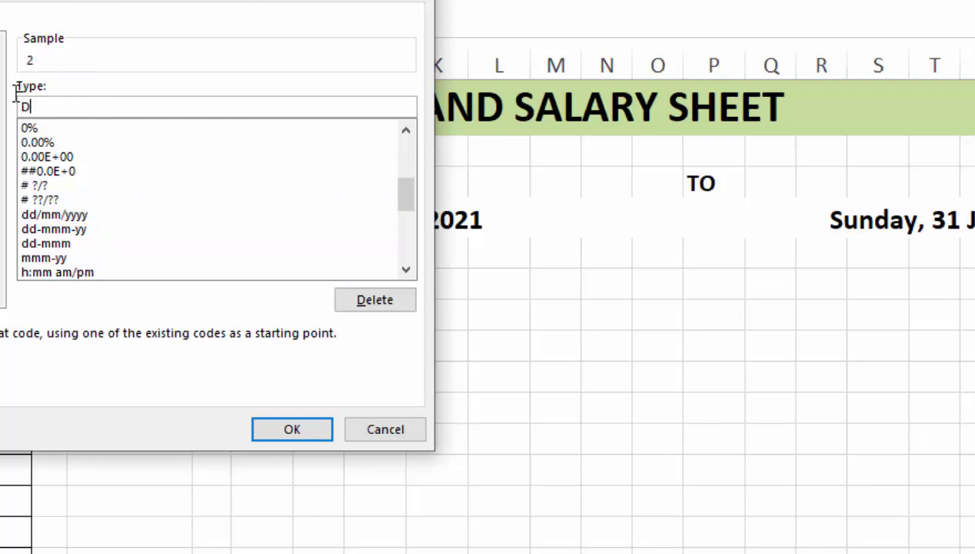
pyautogui.press('BackSpace')
pyautogui.write('d')
pyautogui.click(290, 432)
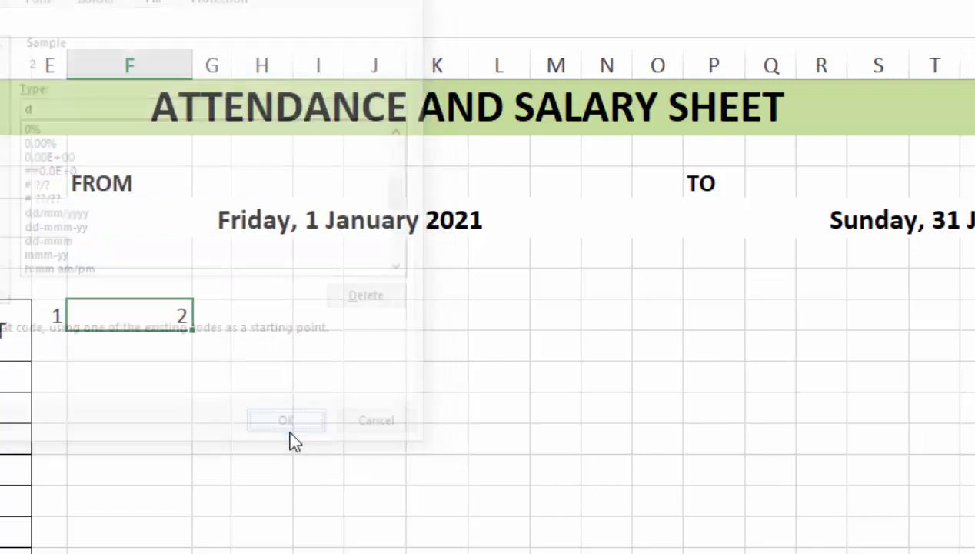
# Make the TO date reference in F8's formula absolute as $P$5
pyautogui.moveTo(195, 331); pyautogui.dragTo(375, 316)
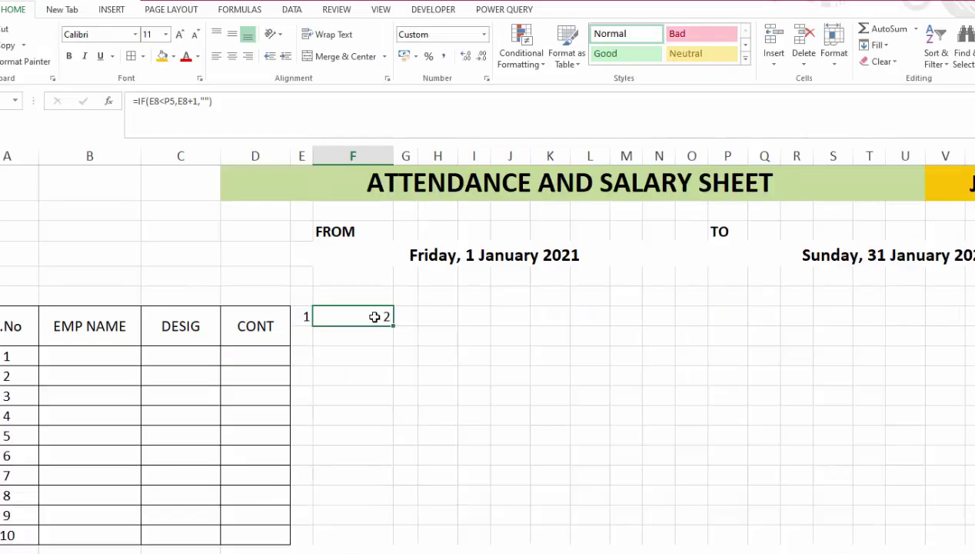
pyautogui.doubleClick(375, 316)
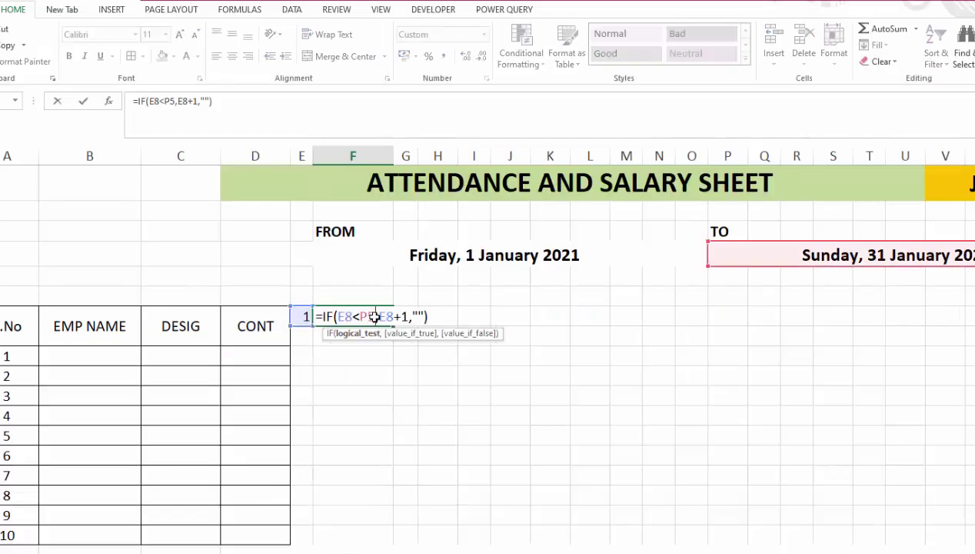
pyautogui.moveTo(374, 317); pyautogui.dragTo(359, 317)
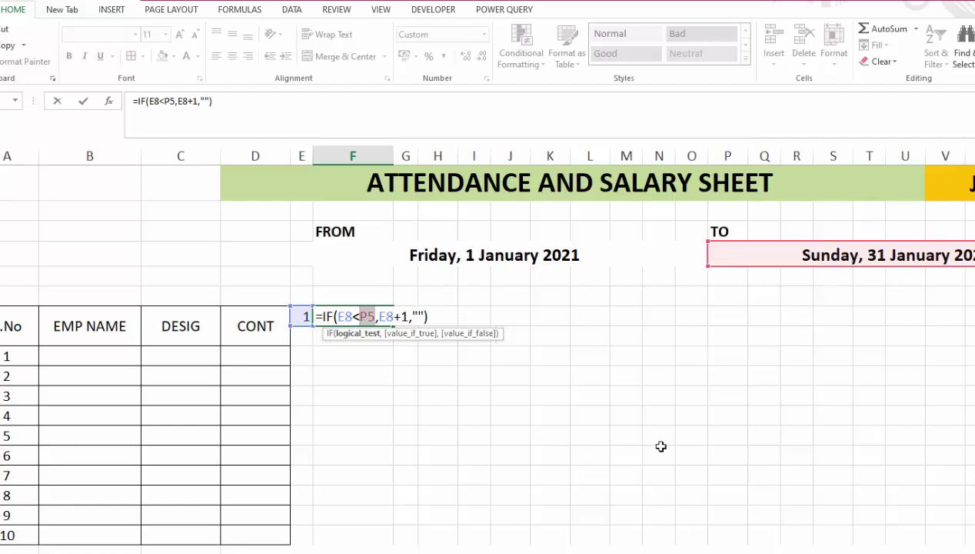
pyautogui.press('F4')
pyautogui.click(452, 317)
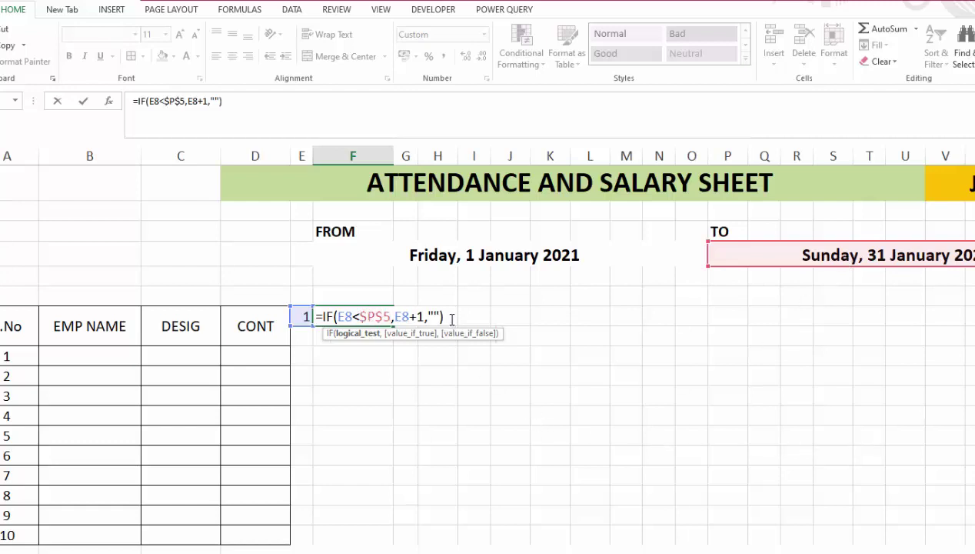
pyautogui.press('Return')
# Fill the day formula across row 8, showing days 2 through 27
pyautogui.click(371, 310)
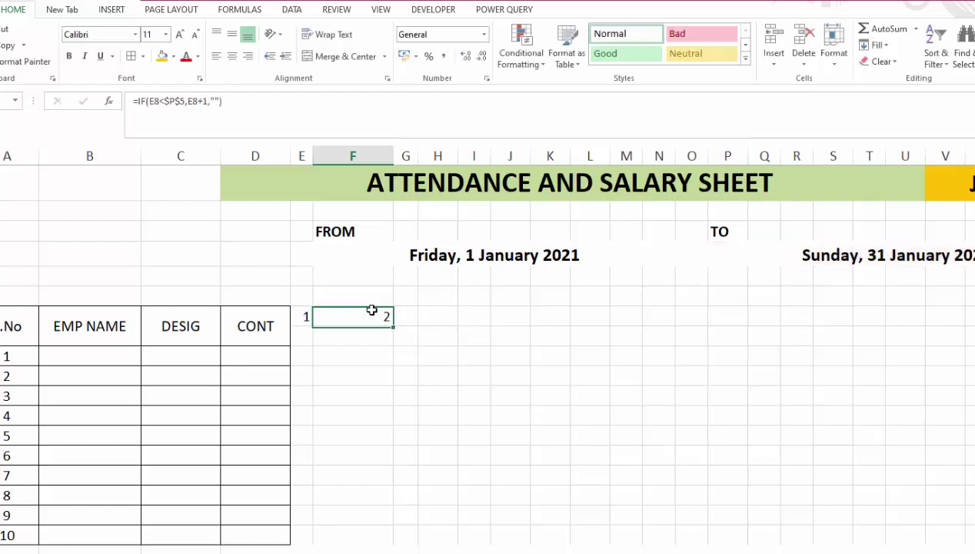
pyautogui.moveTo(394, 328); pyautogui.dragTo(966, 328)
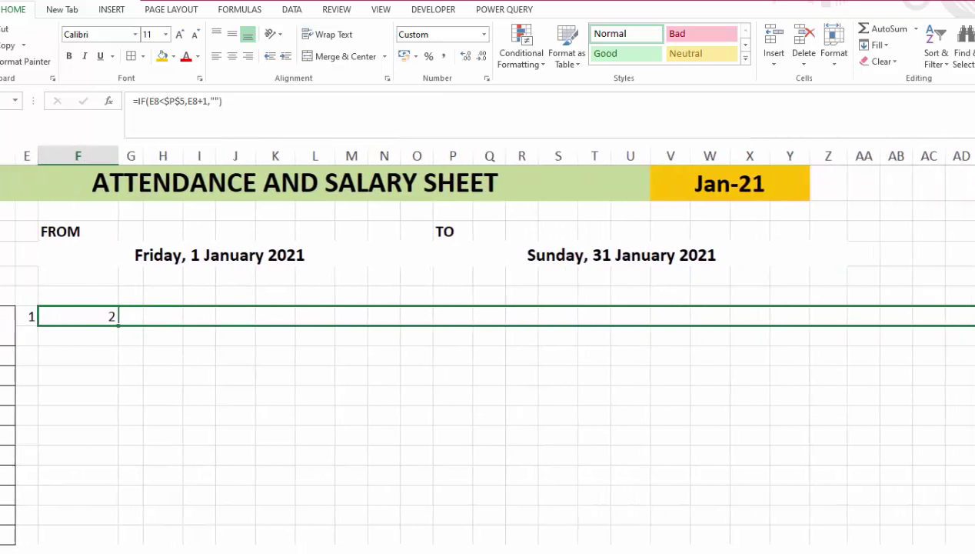
pyautogui.moveTo(967, 316); pyautogui.dragTo(967, 316)
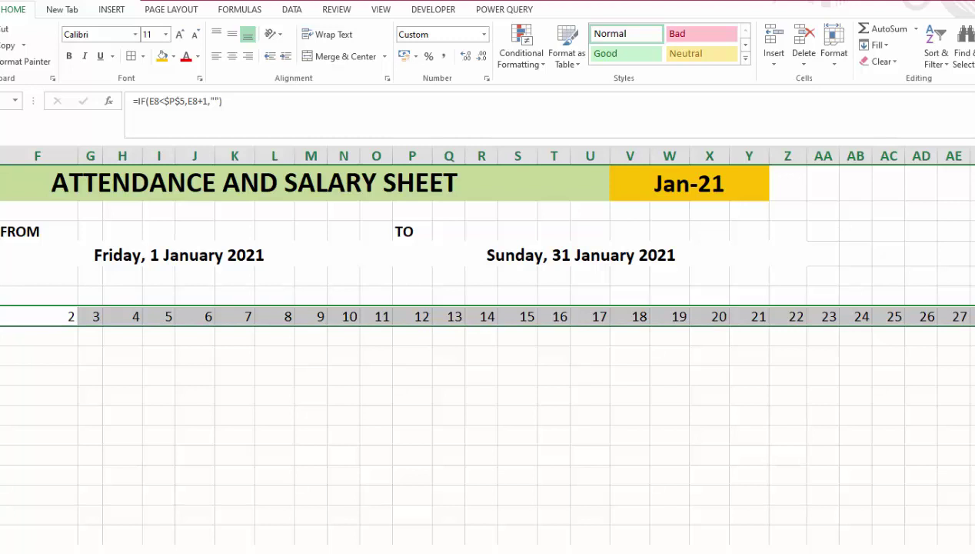
# Autofit column F and select the day columns from F through Y
pyautogui.hscroll(1, 924, 369)
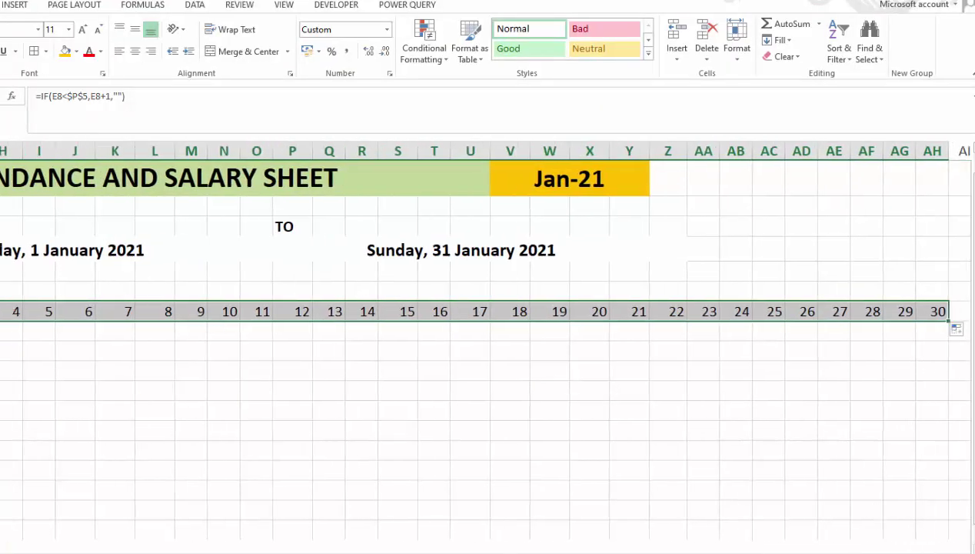
pyautogui.hscroll(2, 868, 364)
pyautogui.hscroll(1, 868, 364)
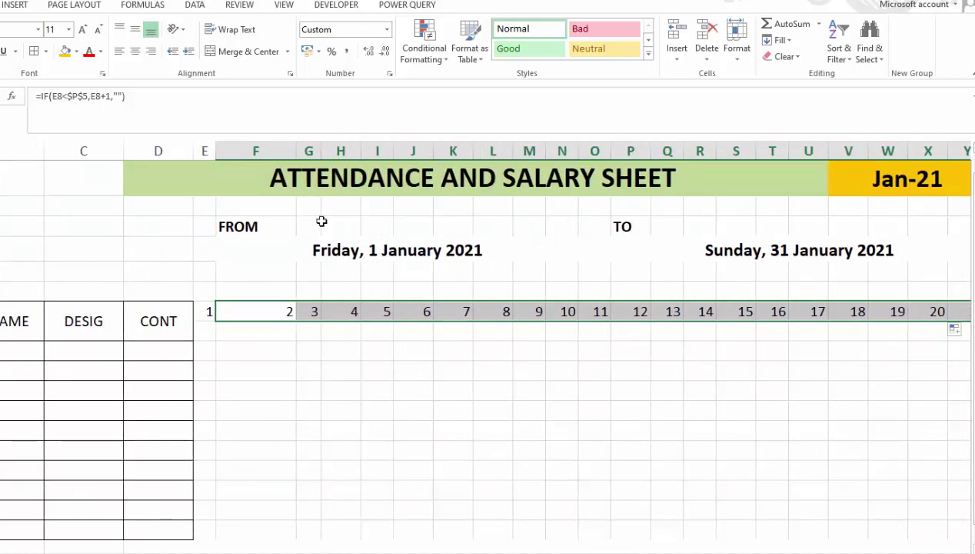
pyautogui.doubleClick(296, 149)
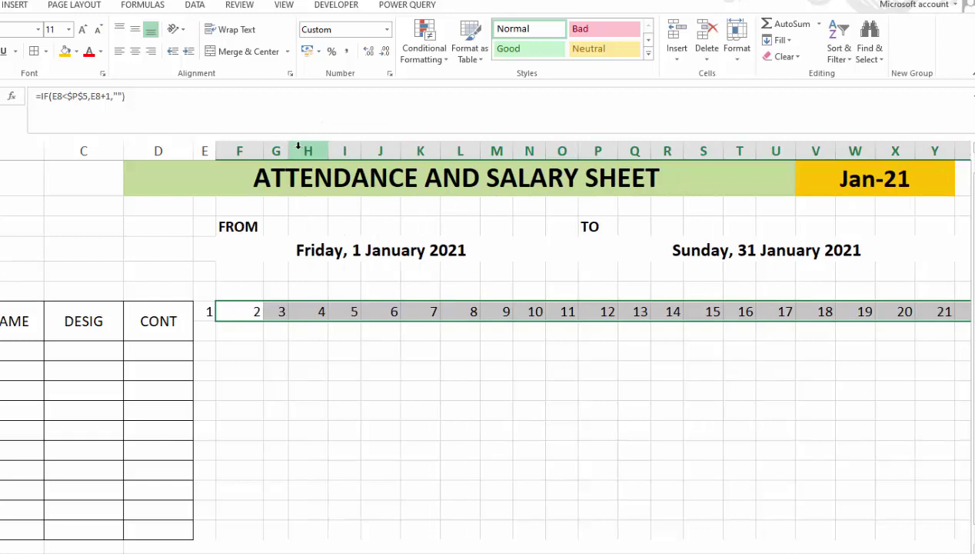
pyautogui.moveTo(239, 148); pyautogui.dragTo(940, 134)
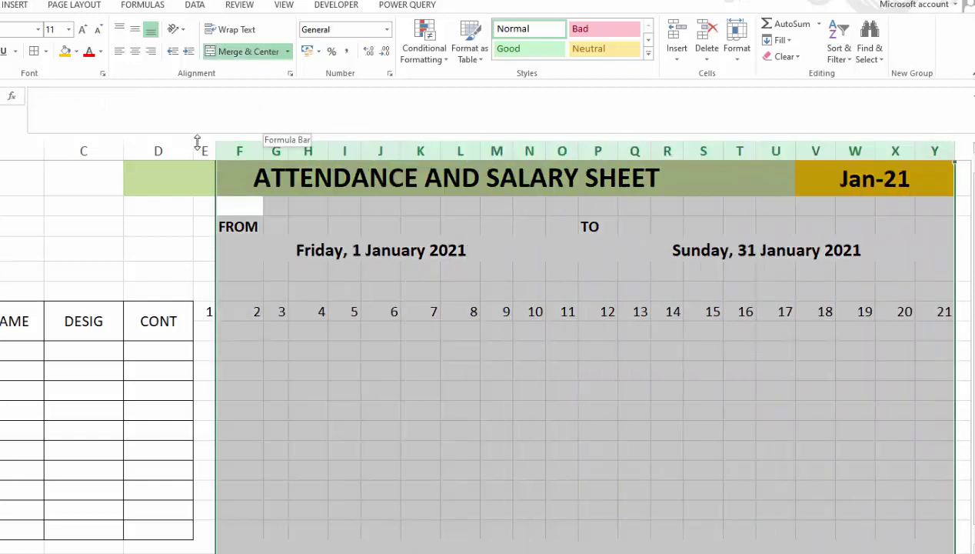
pyautogui.moveTo(204, 151)
pyautogui.mouseDown()
pyautogui.moveTo(931, 151)
pyautogui.moveTo(865, 195)
pyautogui.moveTo(818, 196)
pyautogui.mouseUp()
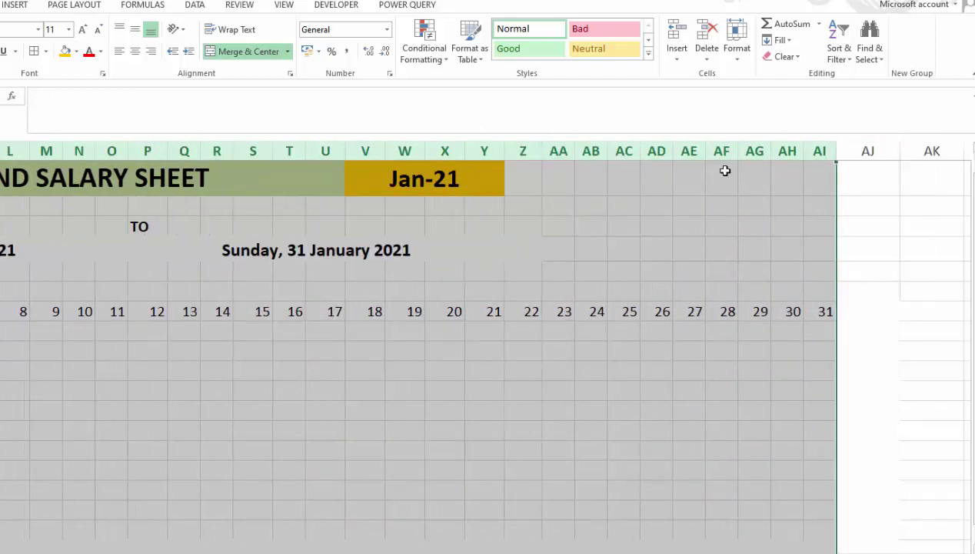
# Set the selected day columns to a width of 4.5
pyautogui.click(736, 54)
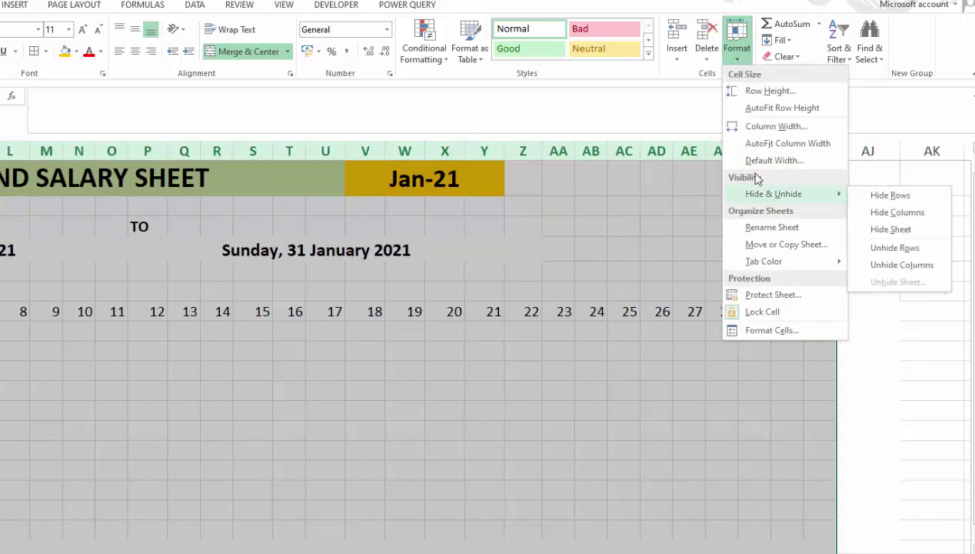
pyautogui.click(756, 125)
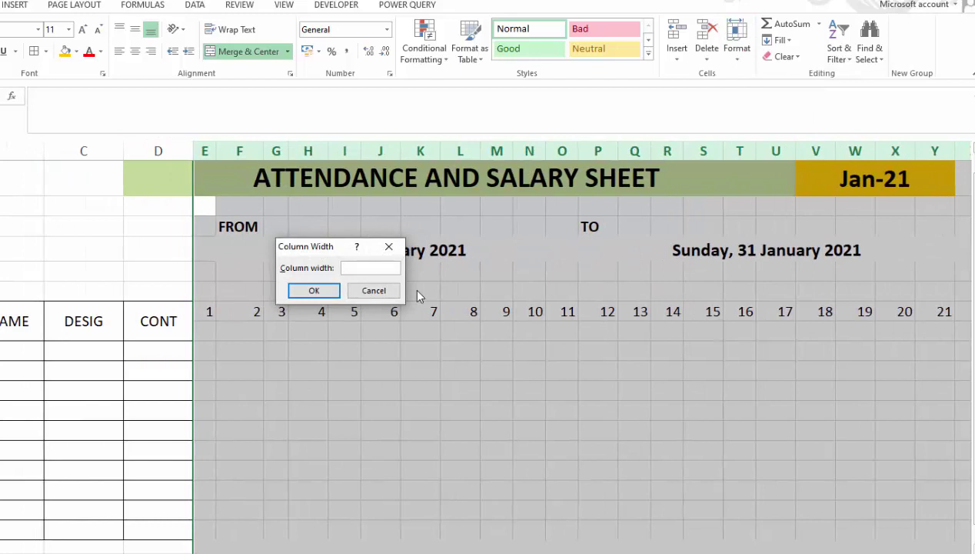
pyautogui.write('8')
pyautogui.press('Return')
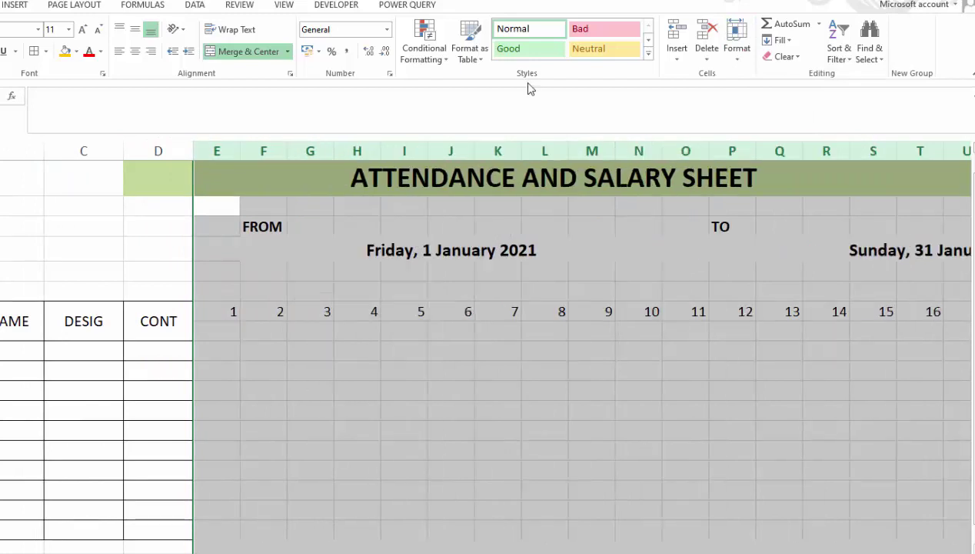
pyautogui.click(736, 53)
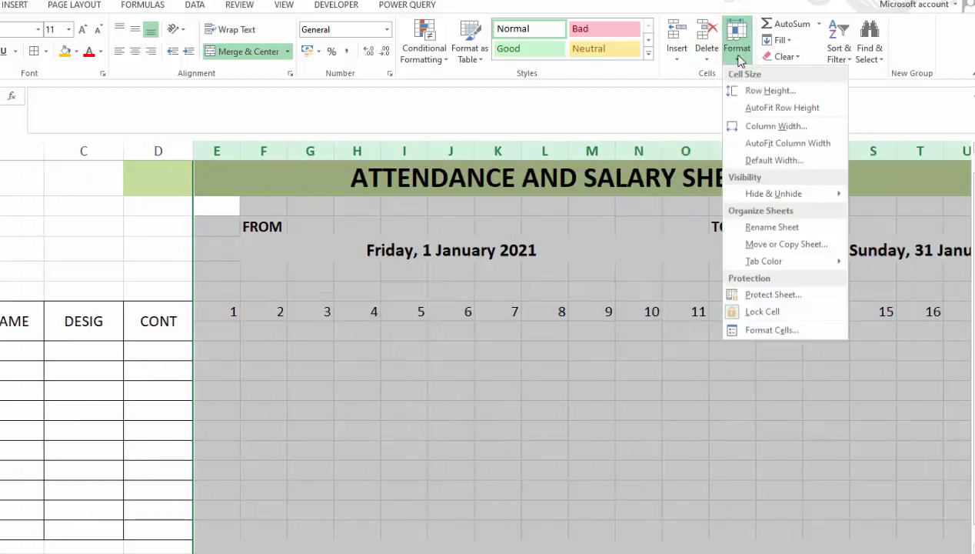
pyautogui.click(738, 125)
pyautogui.write('4')
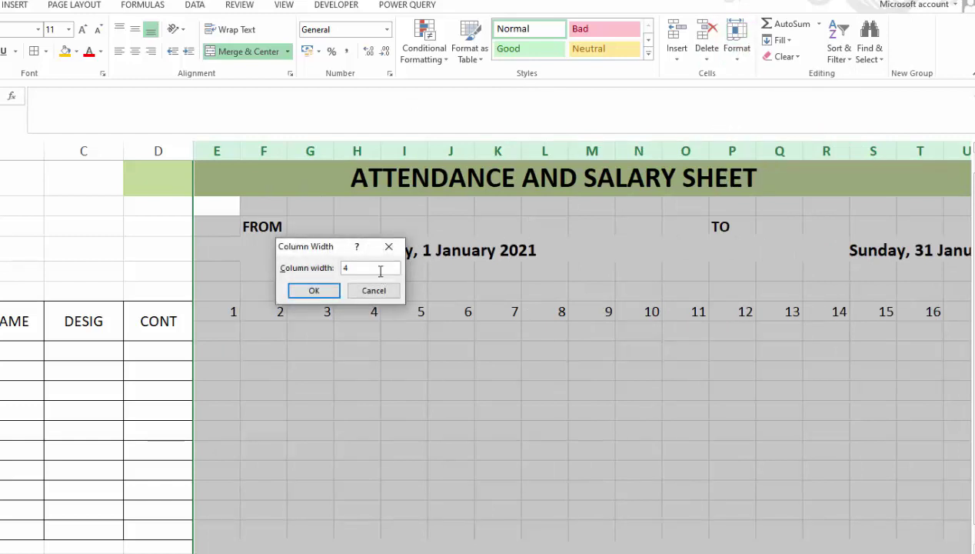
pyautogui.write('.5')
pyautogui.click(315, 290)
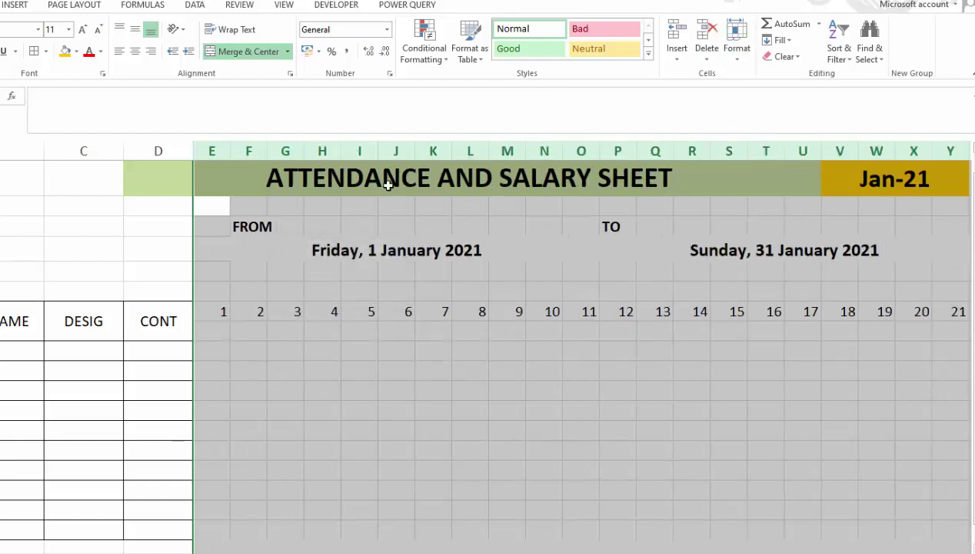
pyautogui.click(736, 54)
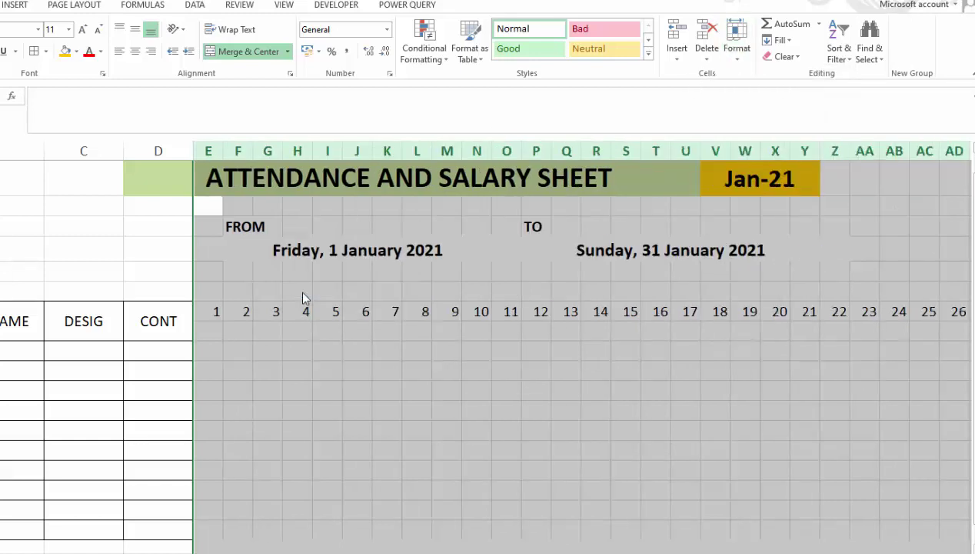
pyautogui.click(326, 392)
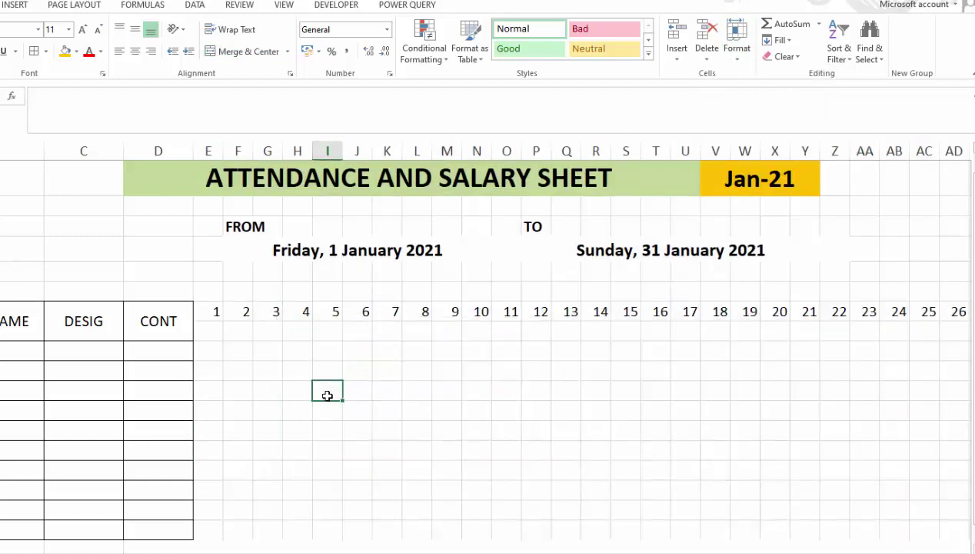
# Enter =TEXT(E8,"ddd") above day 1 and fill it across the row to label Fri, Sat, Sun…
pyautogui.click(216, 293)
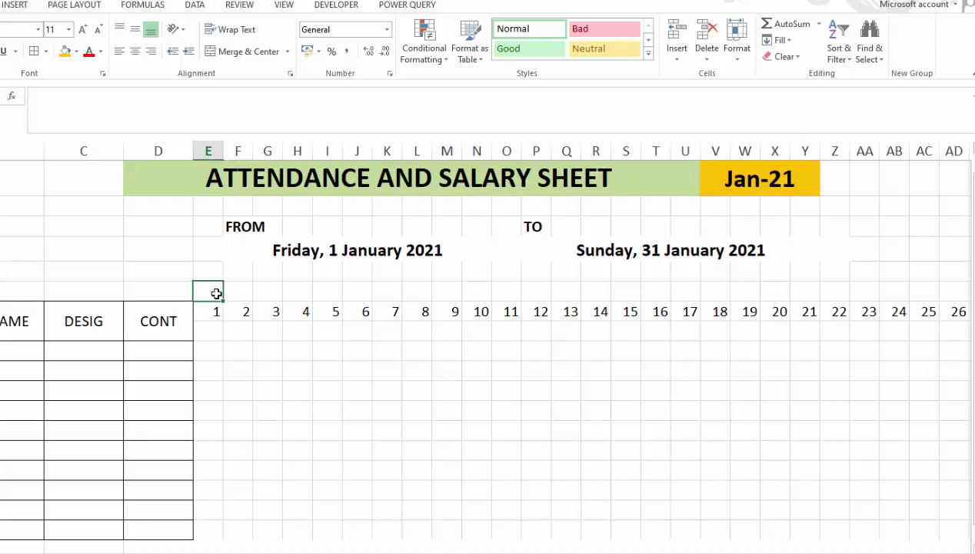
pyautogui.write('=TEX')
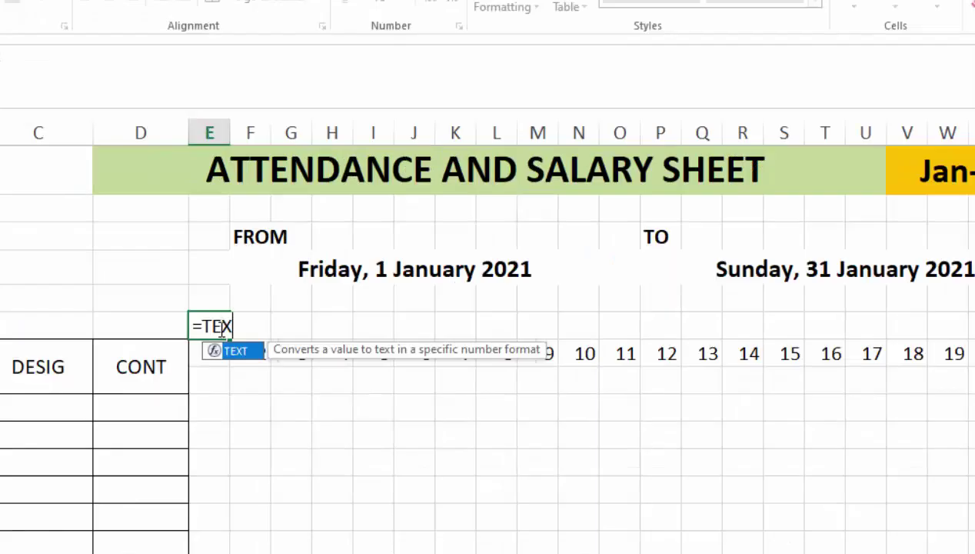
pyautogui.write('T')
pyautogui.write('(')
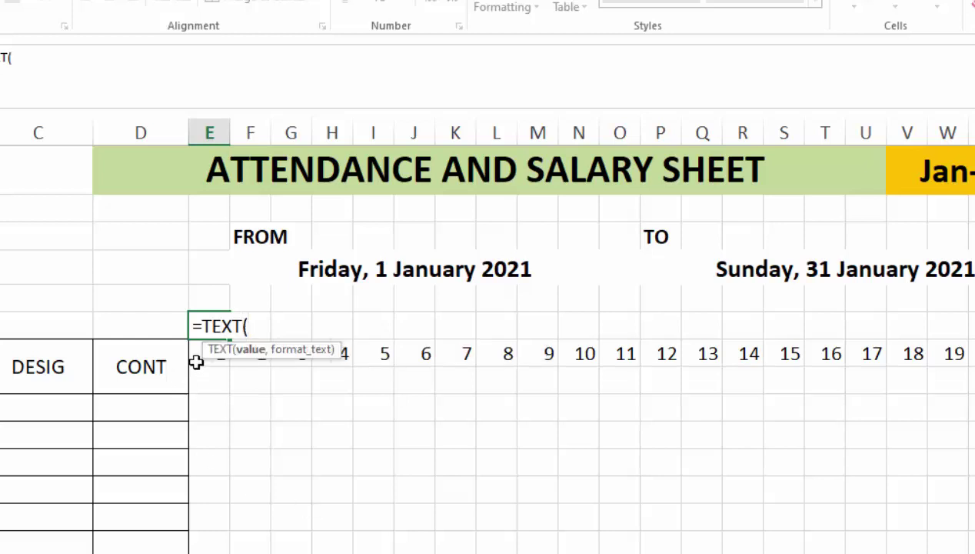
pyautogui.click(196, 357)
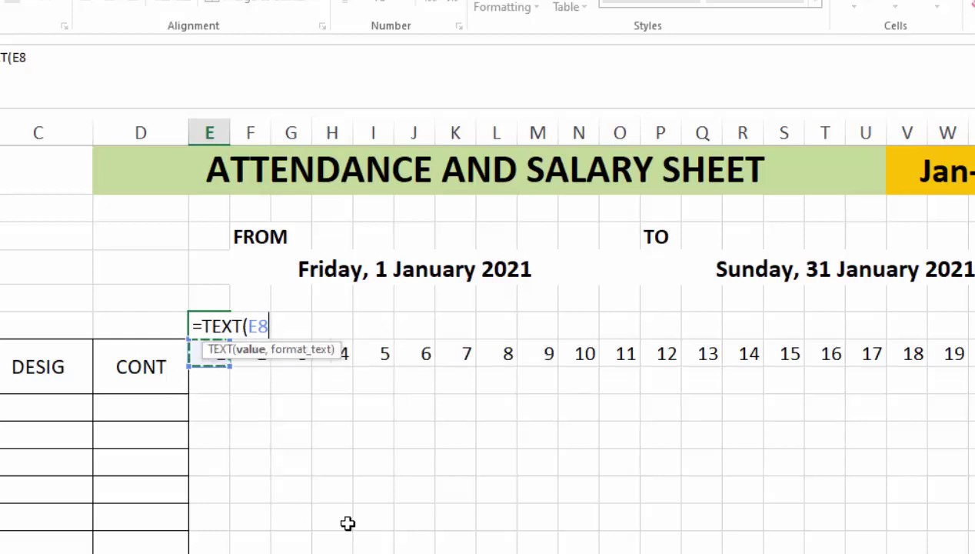
pyautogui.write(',')
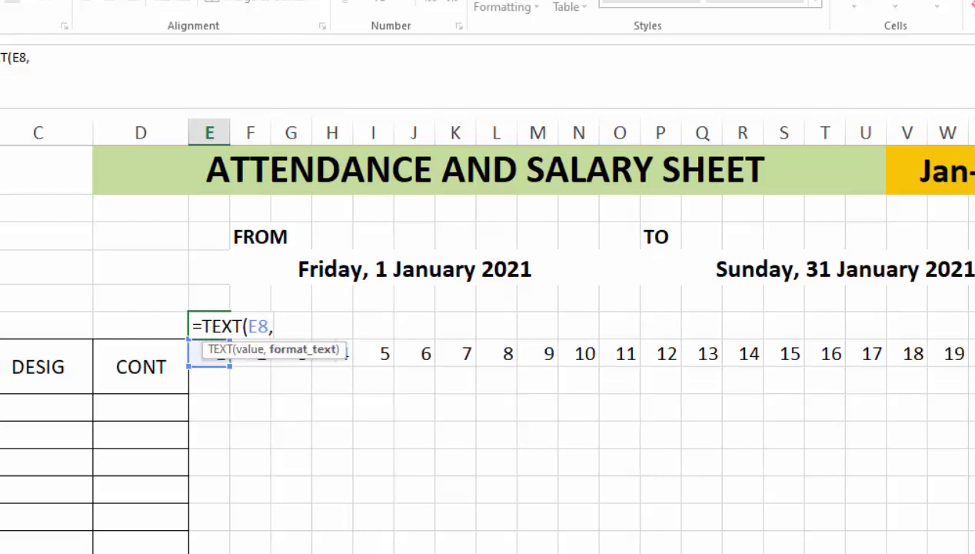
pyautogui.write('"d')
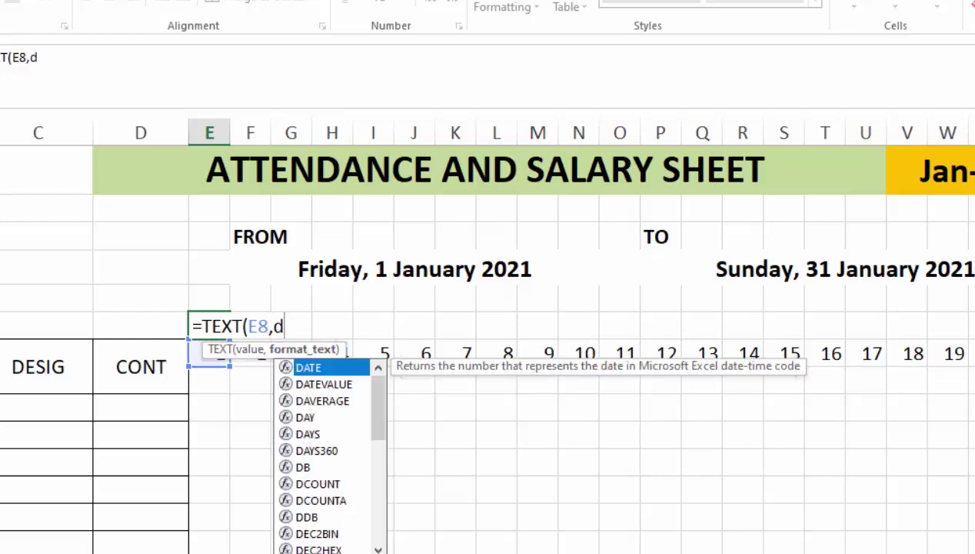
pyautogui.write('dd')
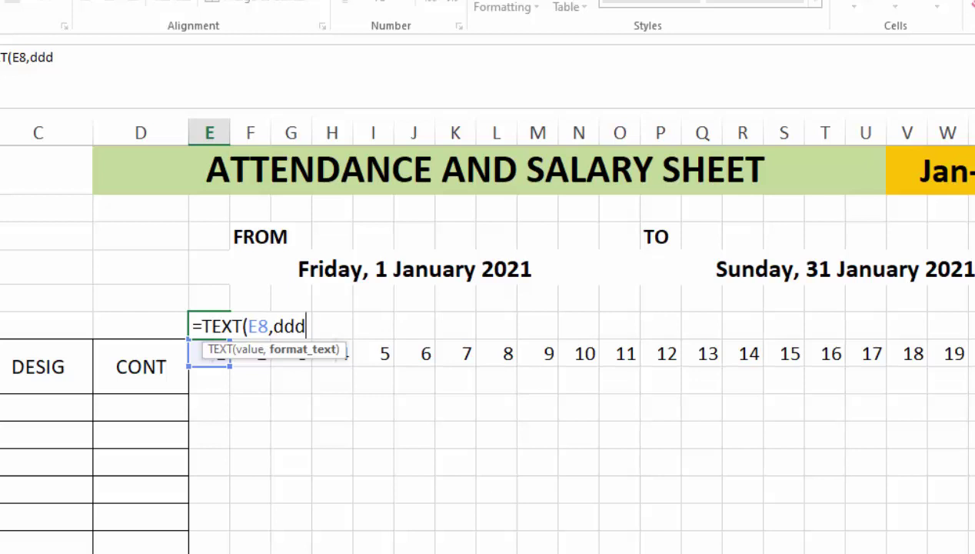
pyautogui.write('"')
pyautogui.click(273, 326)
pyautogui.write('"')
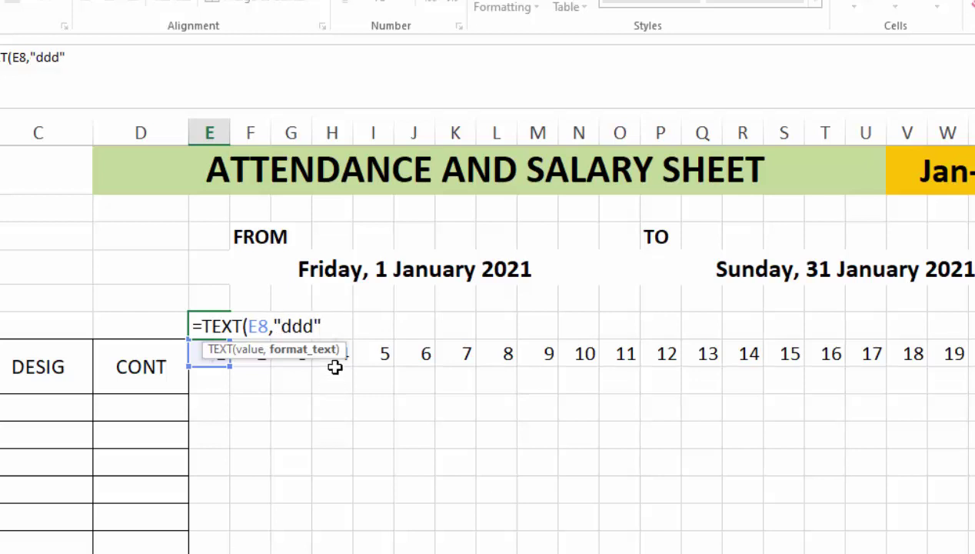
pyautogui.click(333, 326)
pyautogui.write(')')
pyautogui.press('Return')
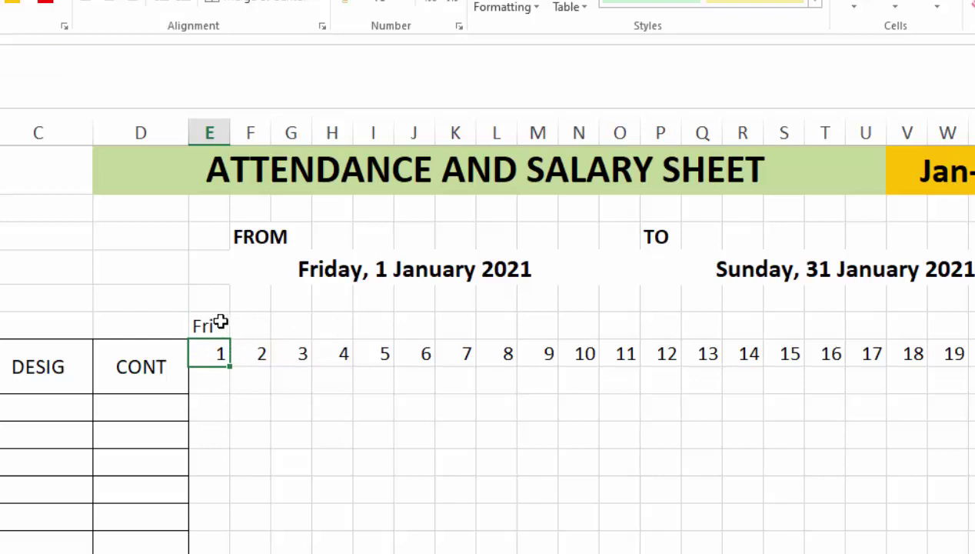
pyautogui.click(220, 322)
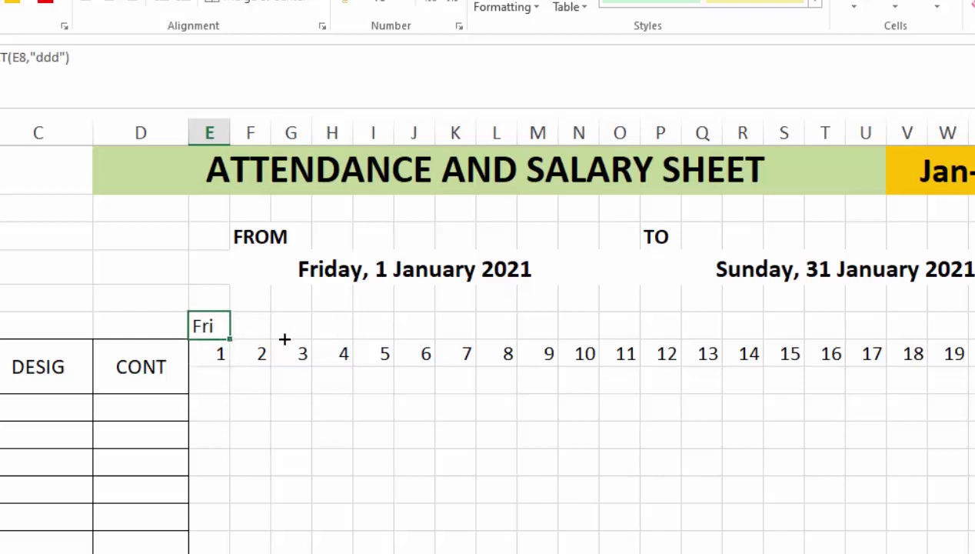
pyautogui.moveTo(285, 339); pyautogui.dragTo(970, 327)
pyautogui.hotkey('ctrl', 'r')
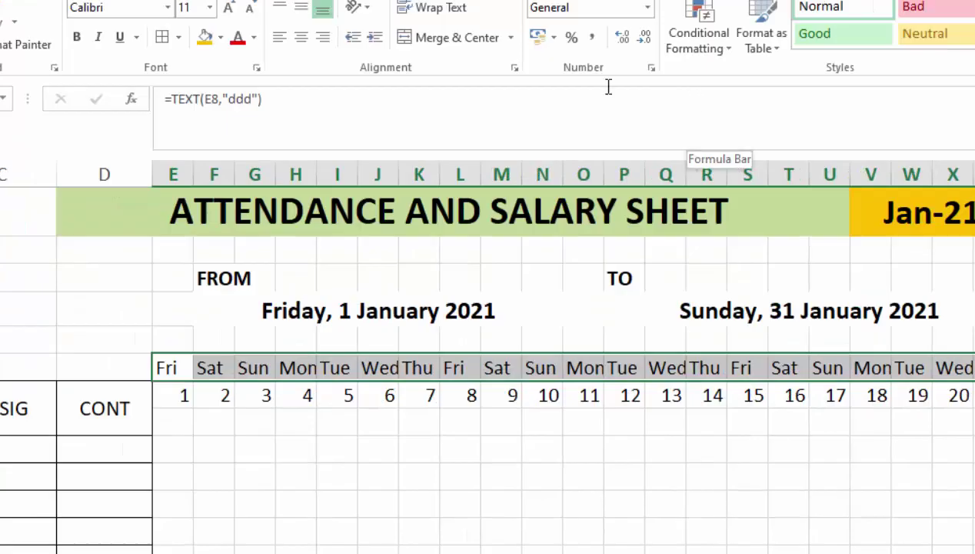
# Rotate the weekday labels to a 90-degree vertical orientation in the Alignment settings
pyautogui.click(514, 69)
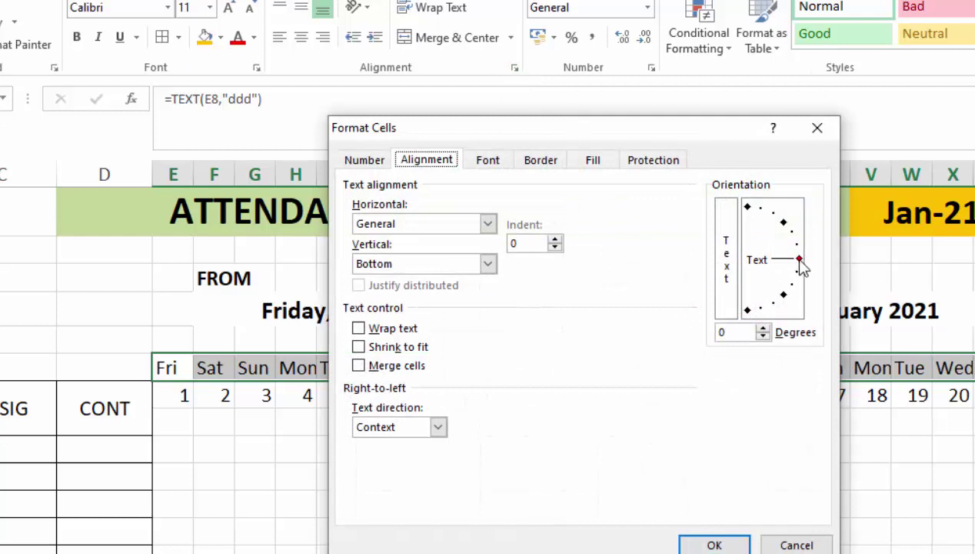
pyautogui.moveTo(799, 259)
pyautogui.mouseDown()
pyautogui.moveTo(764, 208)
pyautogui.moveTo(751, 211)
pyautogui.mouseUp()
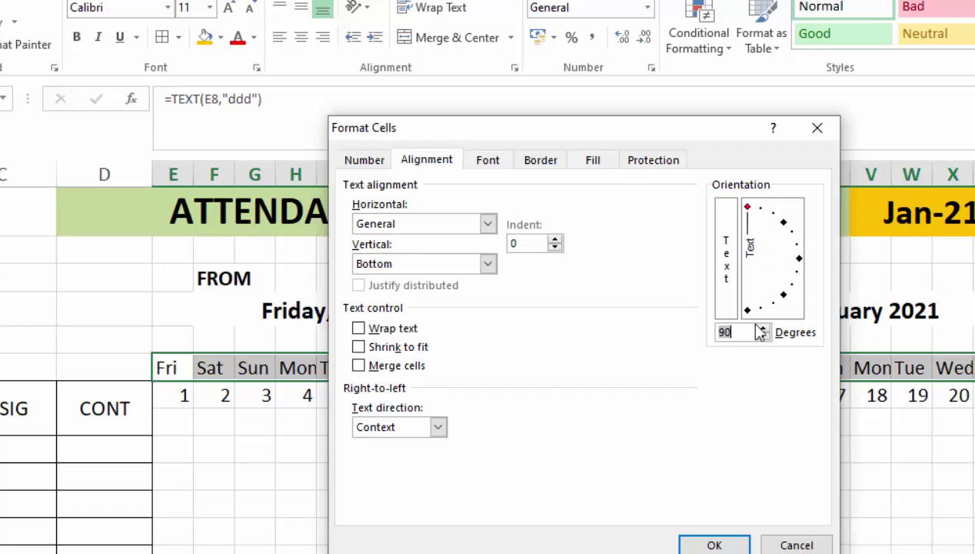
pyautogui.click(714, 544)
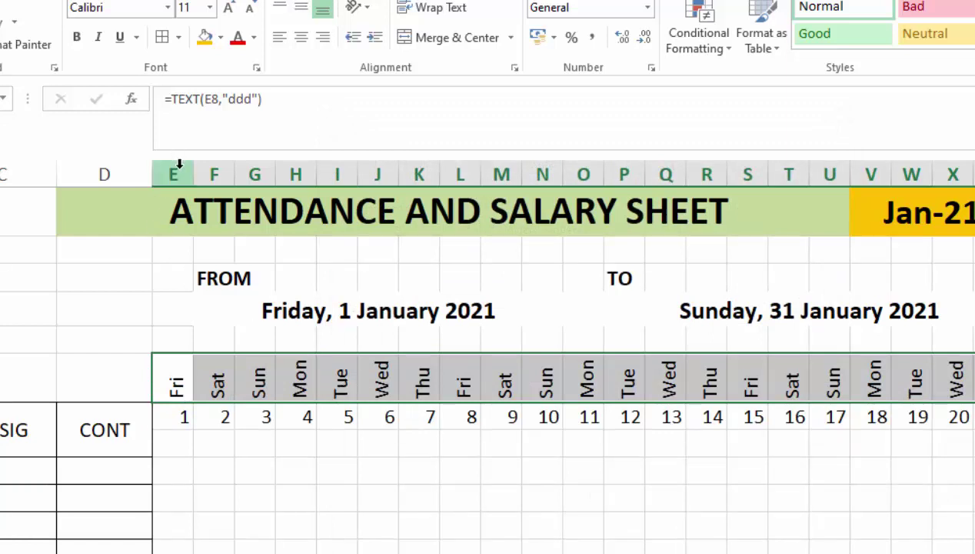
# Narrow the day columns from E onward, then select the weekday header from E7 across
pyautogui.moveTo(178, 164)
pyautogui.mouseDown()
pyautogui.moveTo(420, 202)
pyautogui.moveTo(744, 220)
pyautogui.moveTo(970, 216)
pyautogui.mouseUp()
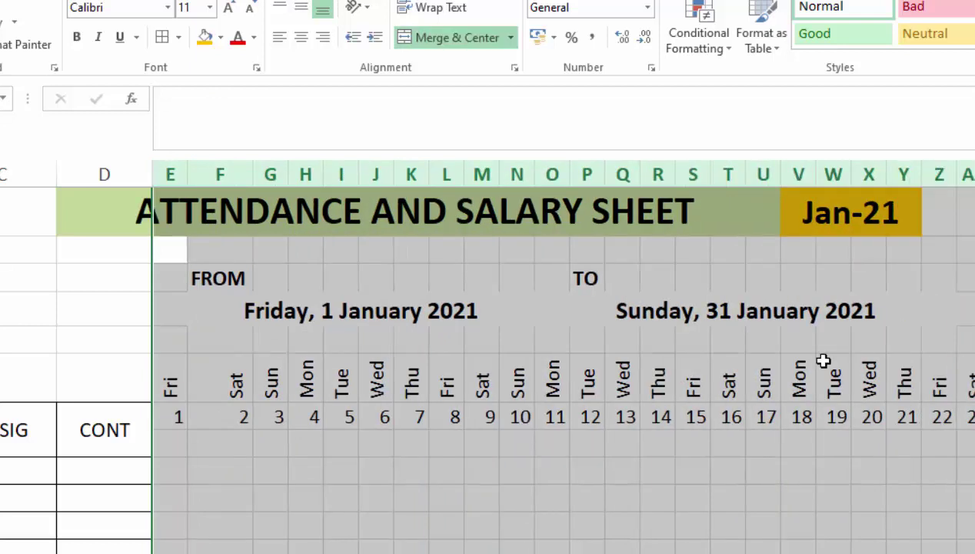
pyautogui.click(753, 490)
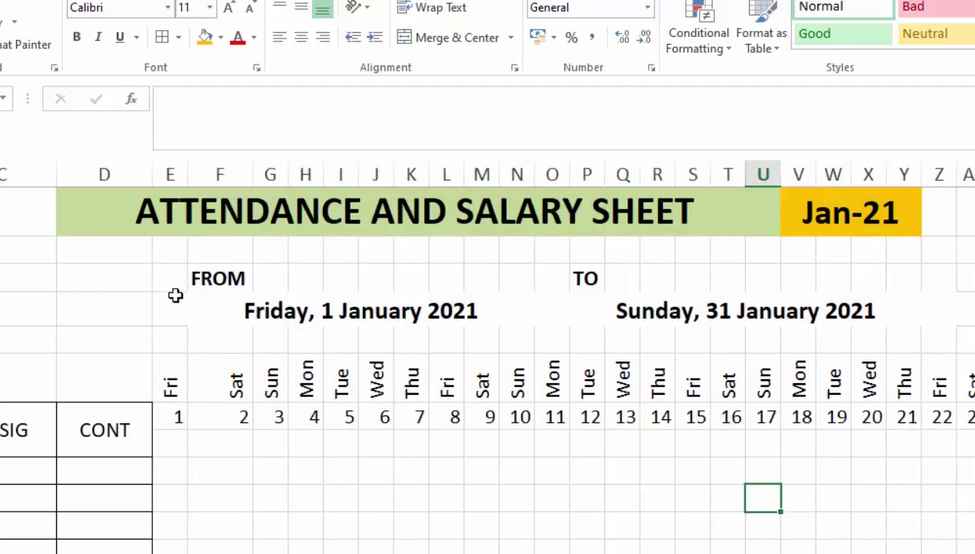
pyautogui.press('Left')
pyautogui.press('Left')
pyautogui.press('Left')
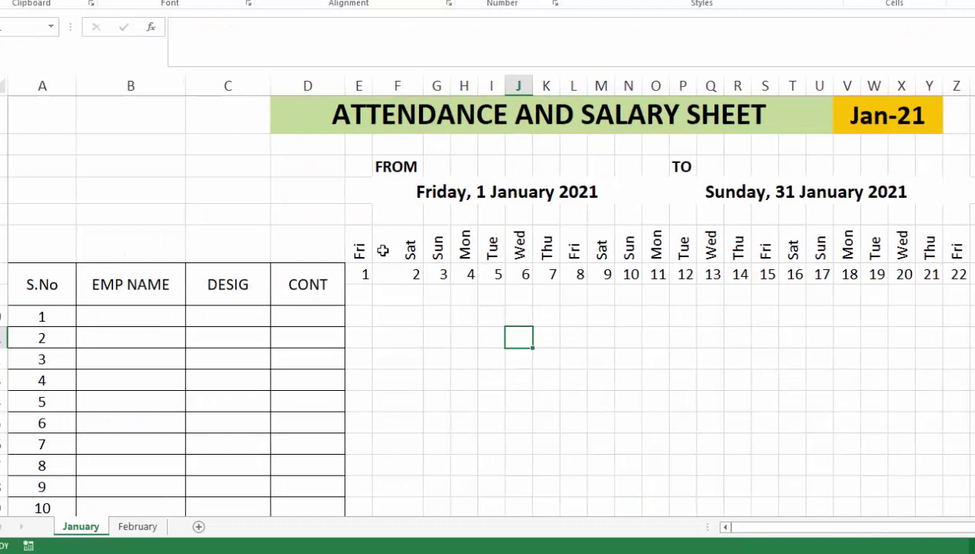
pyautogui.click(360, 252)
pyautogui.moveTo(360, 251)
pyautogui.mouseDown()
pyautogui.moveTo(971, 275)
pyautogui.moveTo(971, 246)
pyautogui.mouseUp()
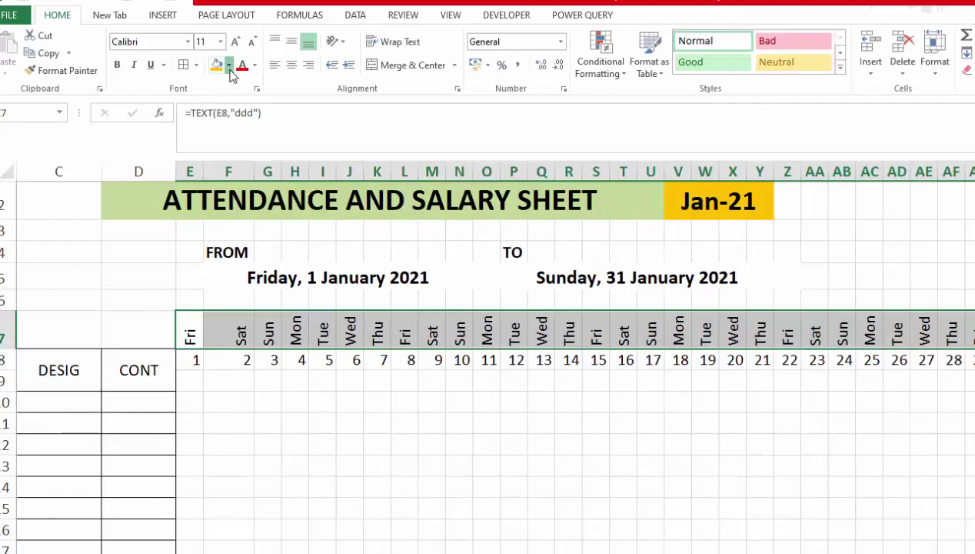
# Fill the weekday row light green and the date-number row gold
pyautogui.click(229, 65)
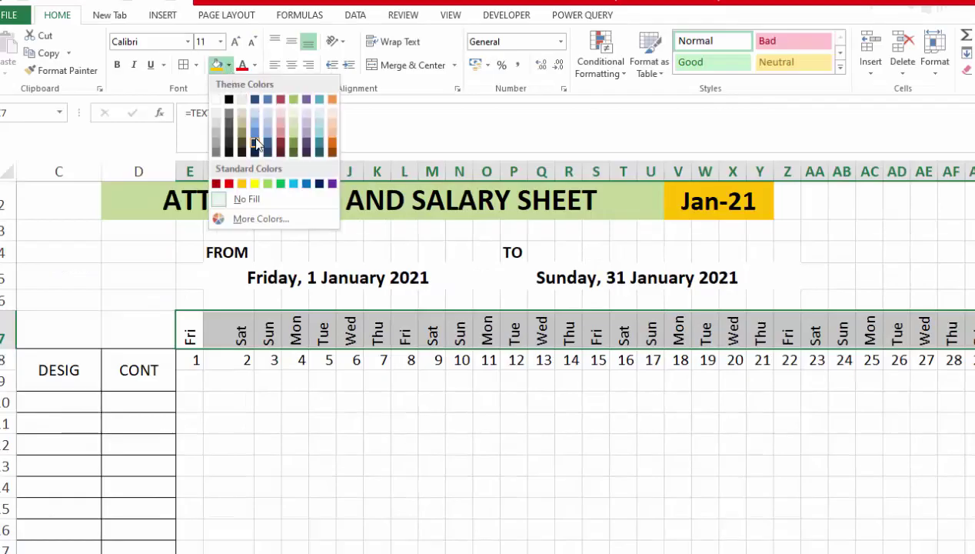
pyautogui.click(268, 183)
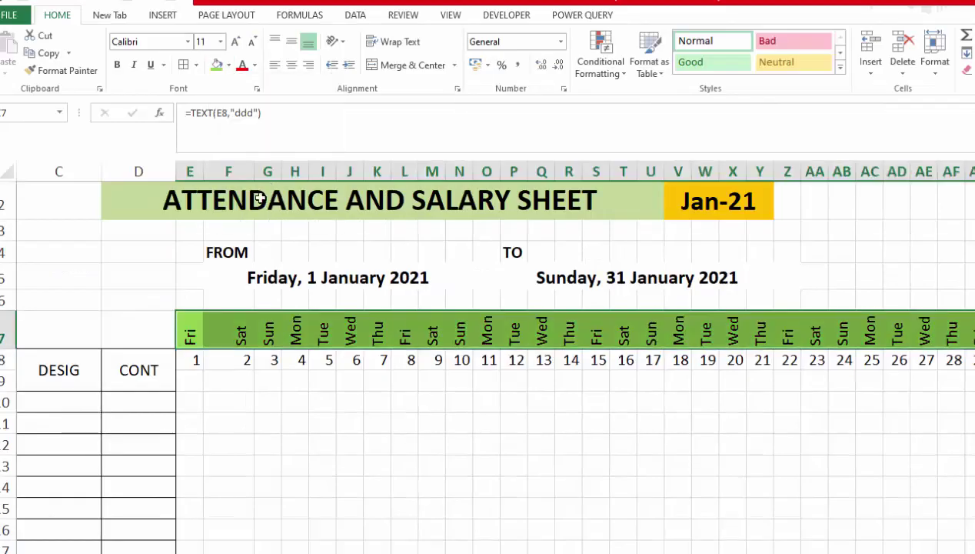
pyautogui.moveTo(192, 358); pyautogui.dragTo(970, 356)
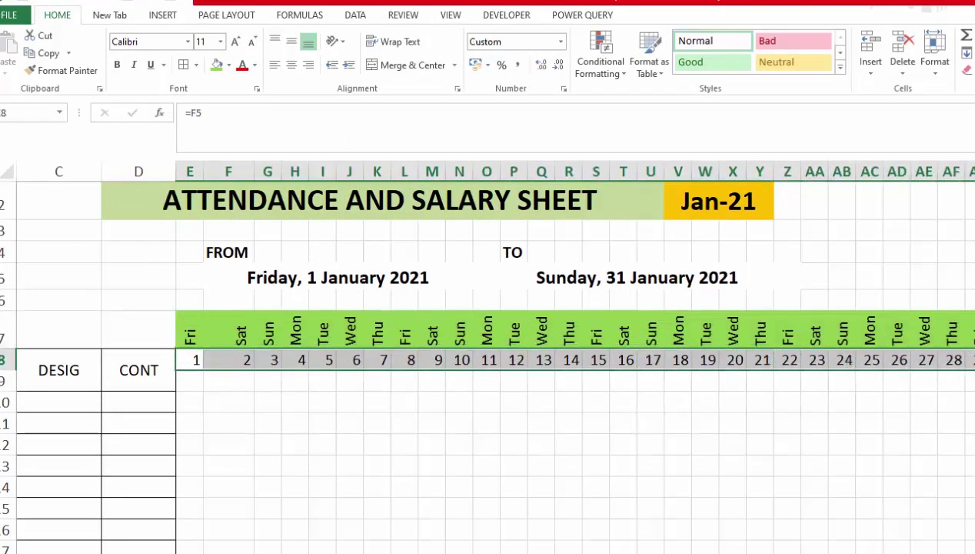
pyautogui.click(228, 66)
pyautogui.click(241, 183)
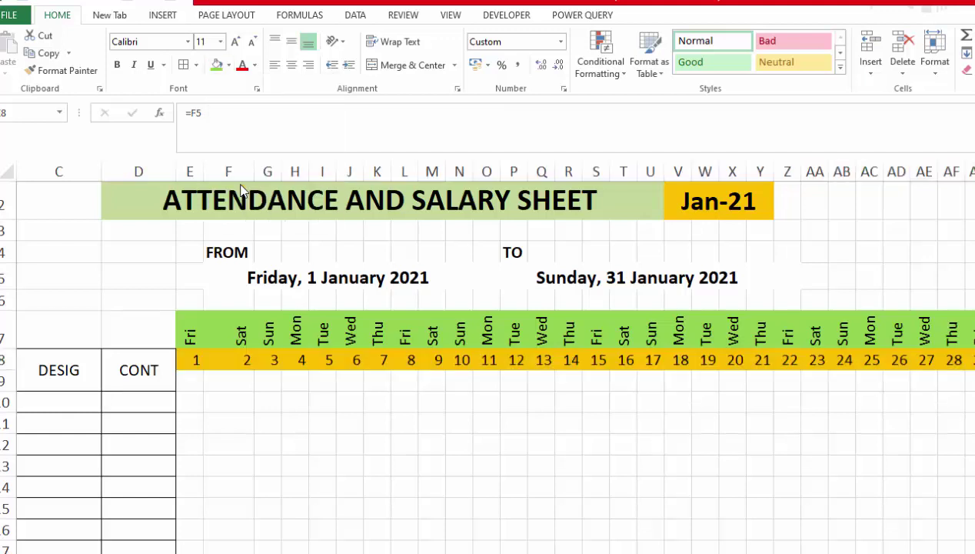
pyautogui.click(507, 483)
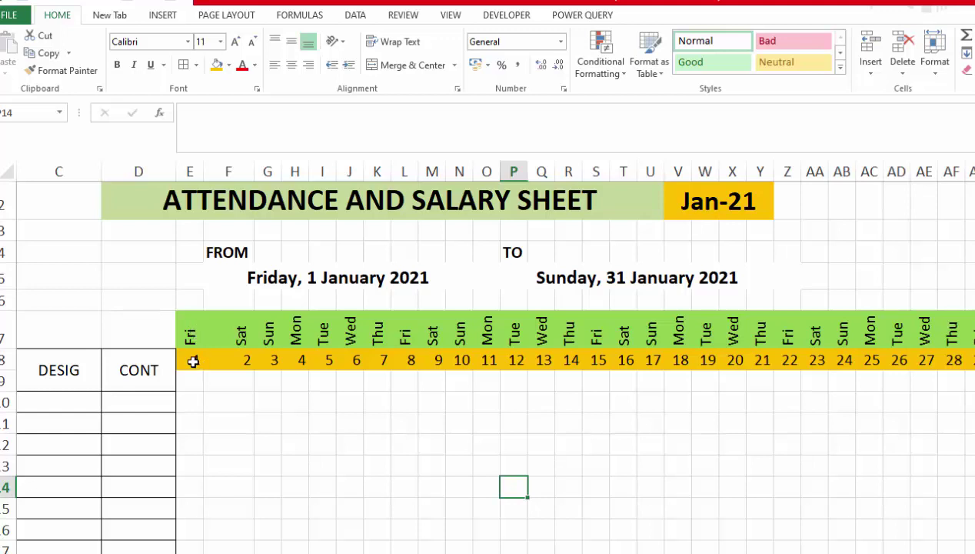
# Apply All Borders to the attendance grid and the weekday header row
pyautogui.moveTo(193, 363)
pyautogui.mouseDown()
pyautogui.moveTo(964, 549)
pyautogui.moveTo(974, 542)
pyautogui.mouseUp()
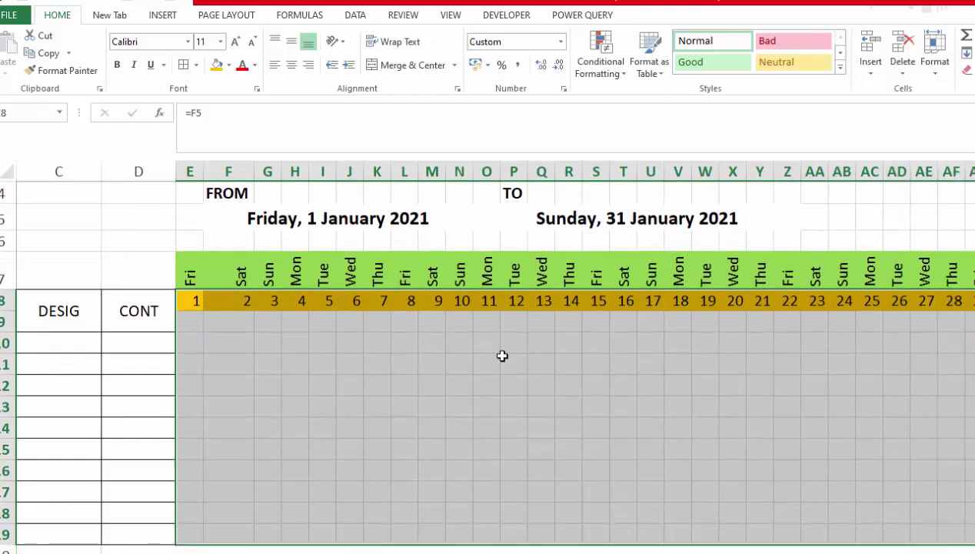
pyautogui.click(183, 64)
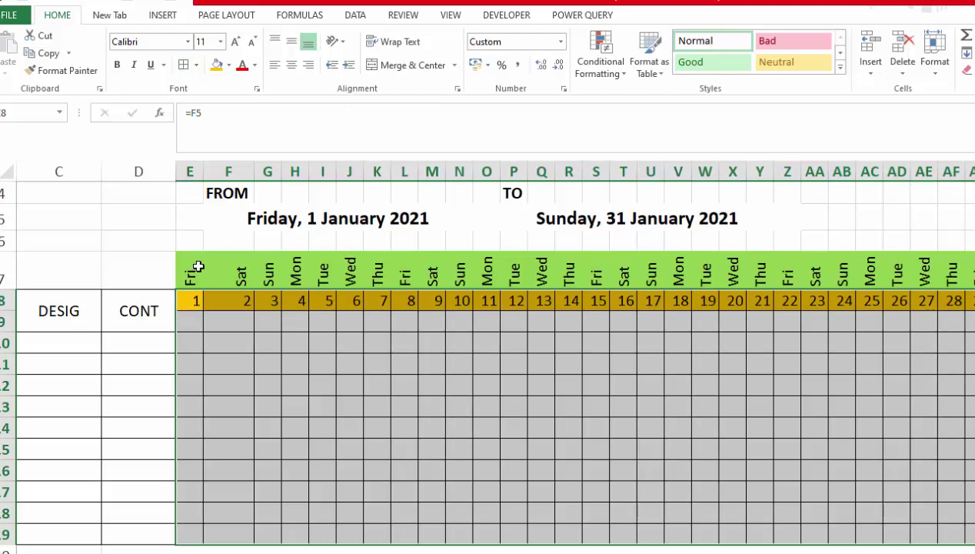
pyautogui.moveTo(198, 266); pyautogui.dragTo(974, 269)
pyautogui.click(183, 65)
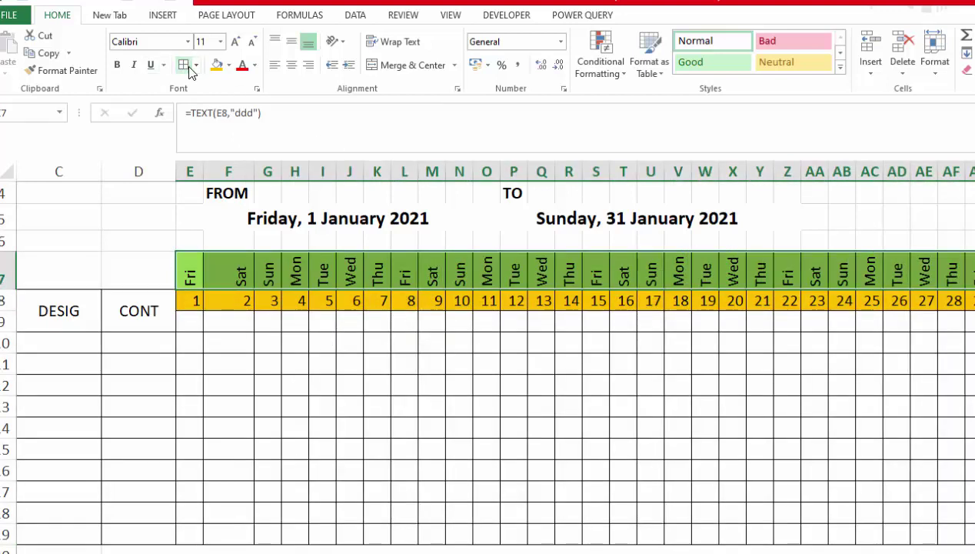
pyautogui.click(552, 426)
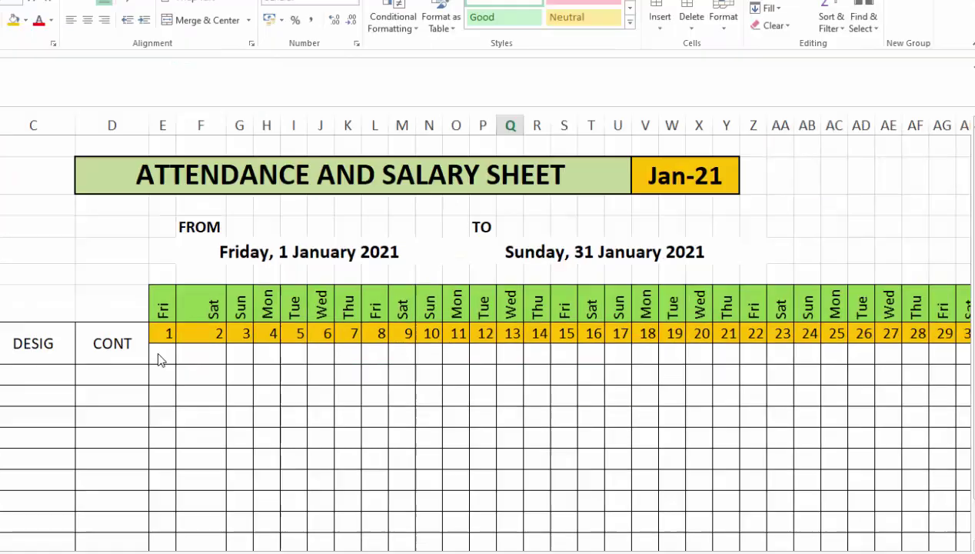
pyautogui.press('F2')
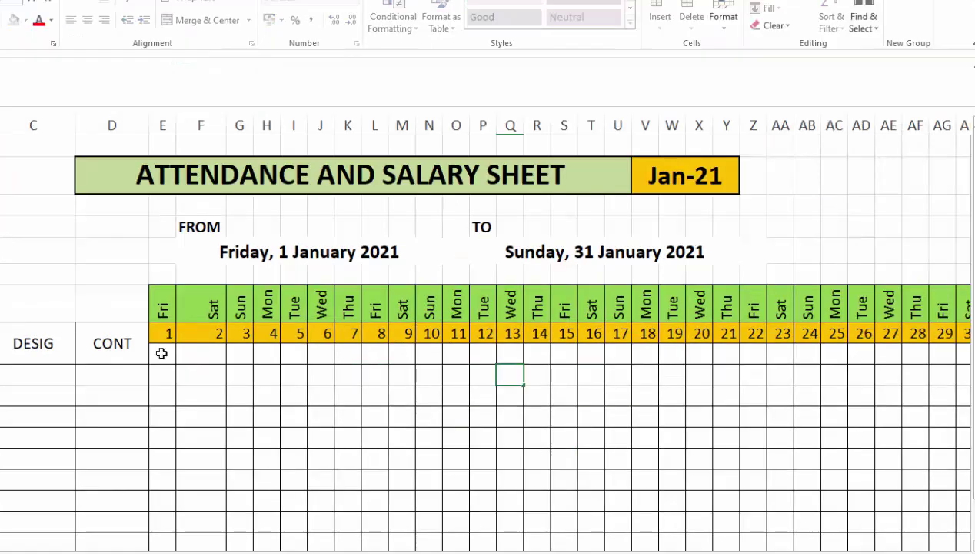
# Create a formula-based conditional formatting rule =E$7="SUN" on the first attendance cell
pyautogui.click(161, 353)
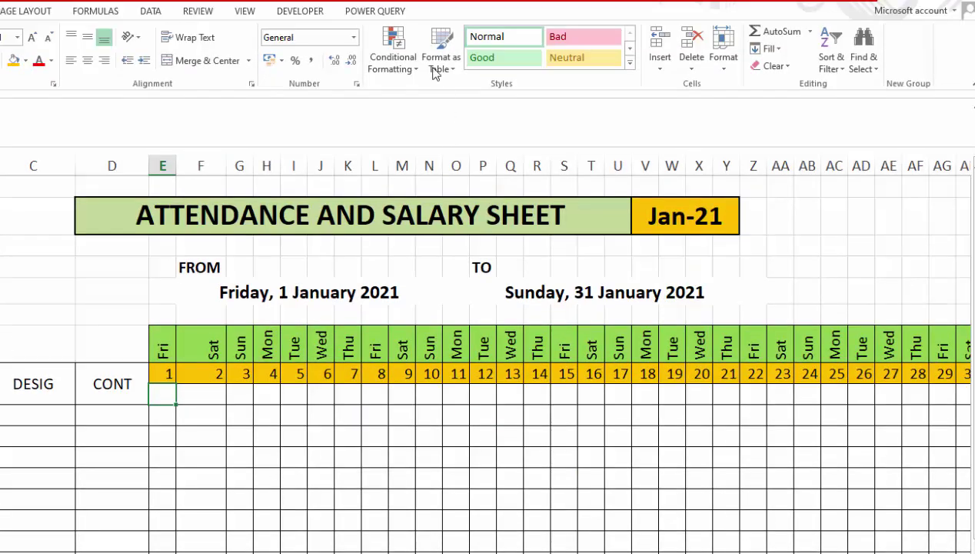
pyautogui.click(408, 70)
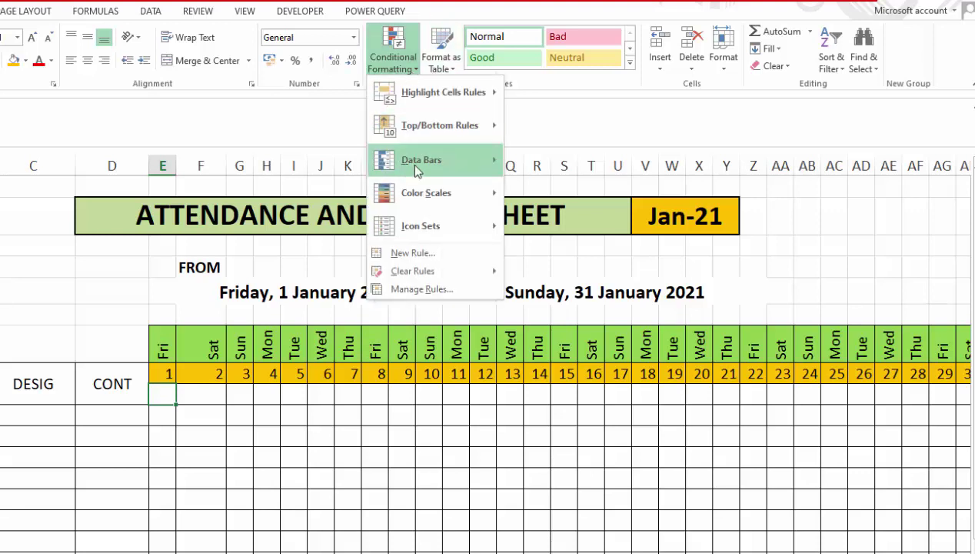
pyautogui.click(408, 441)
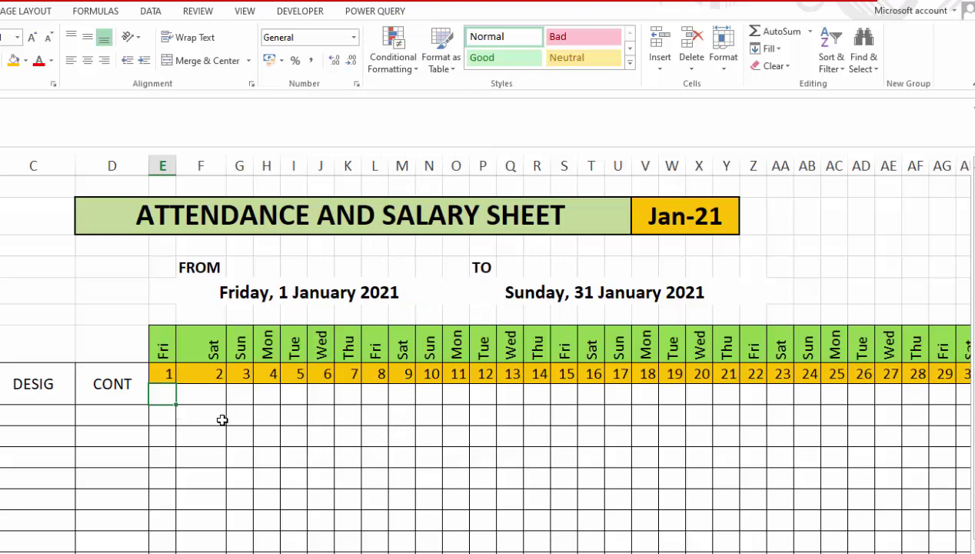
pyautogui.click(406, 68)
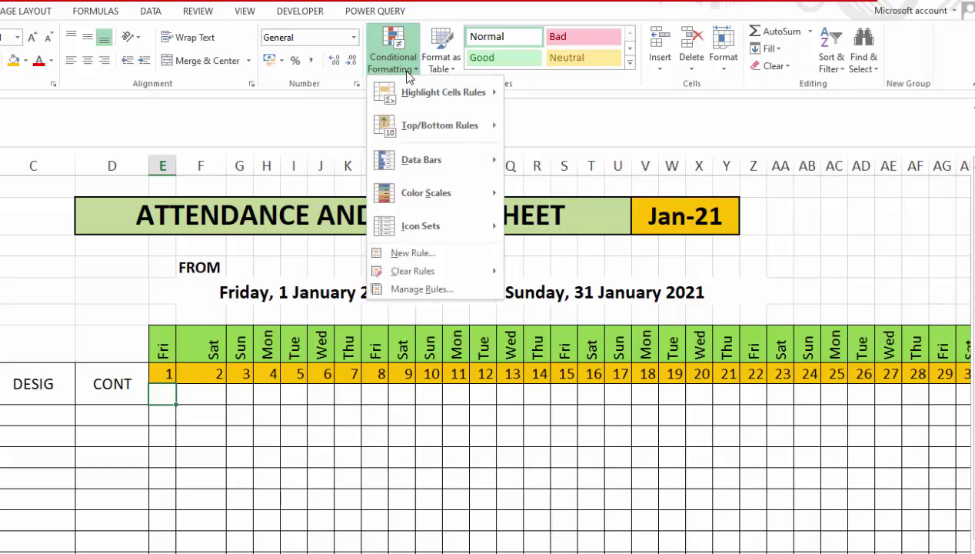
pyautogui.click(413, 250)
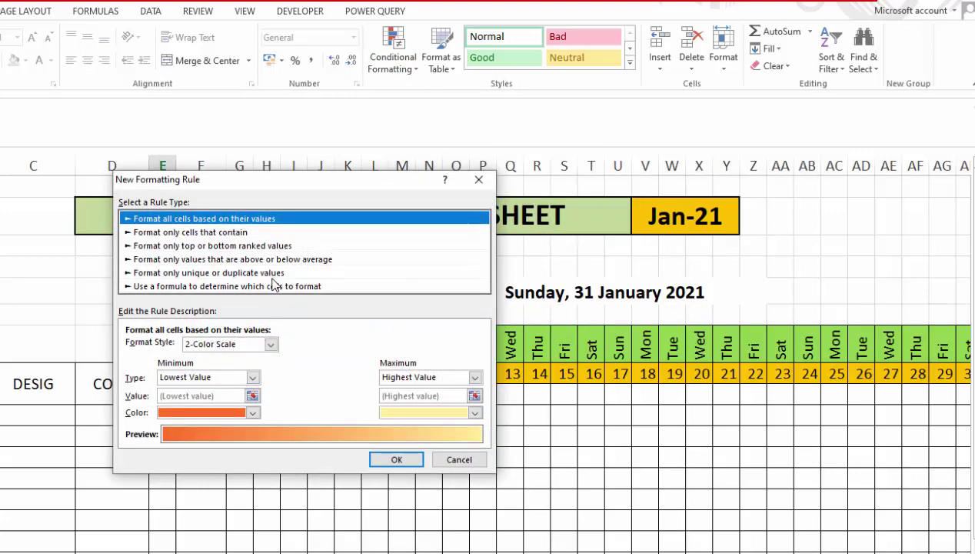
pyautogui.click(273, 286)
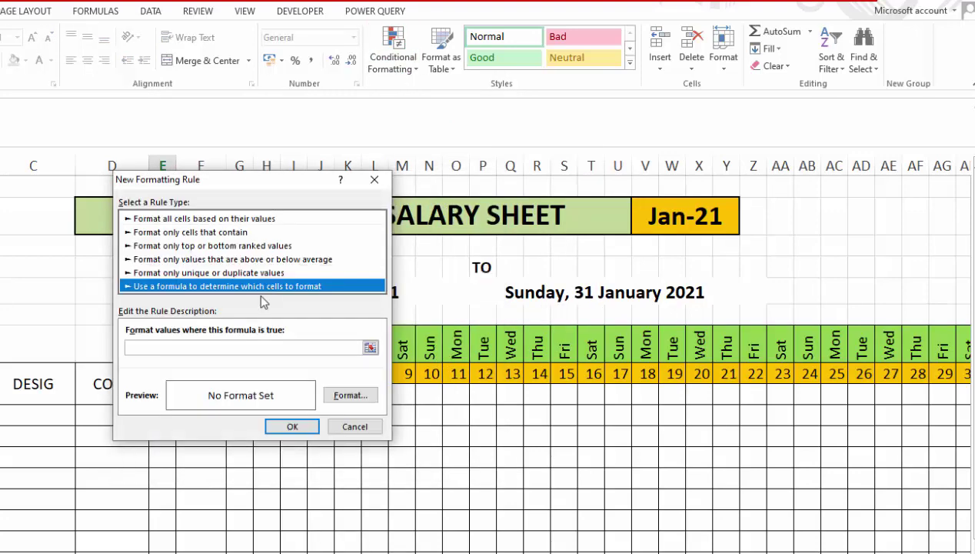
pyautogui.click(231, 347)
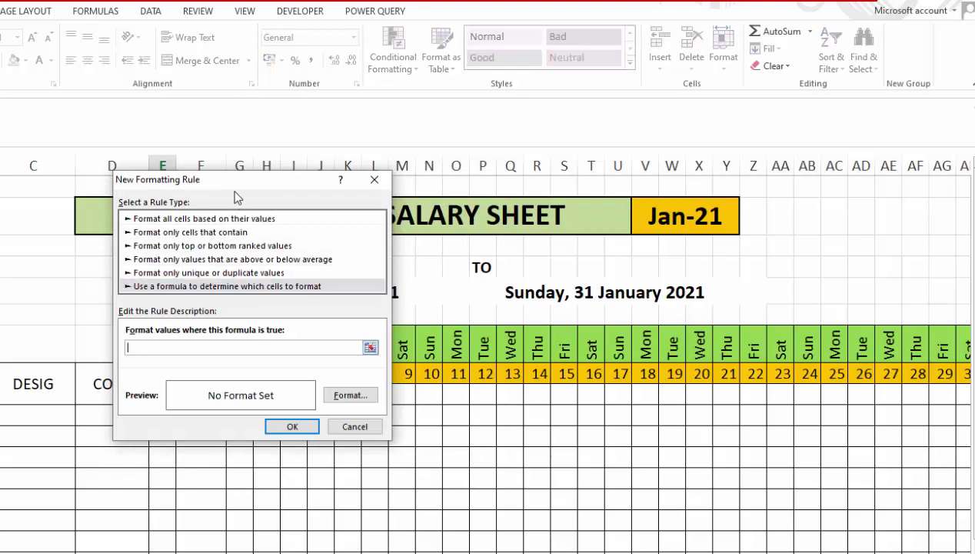
pyautogui.moveTo(289, 188); pyautogui.dragTo(595, 215)
pyautogui.write('=')
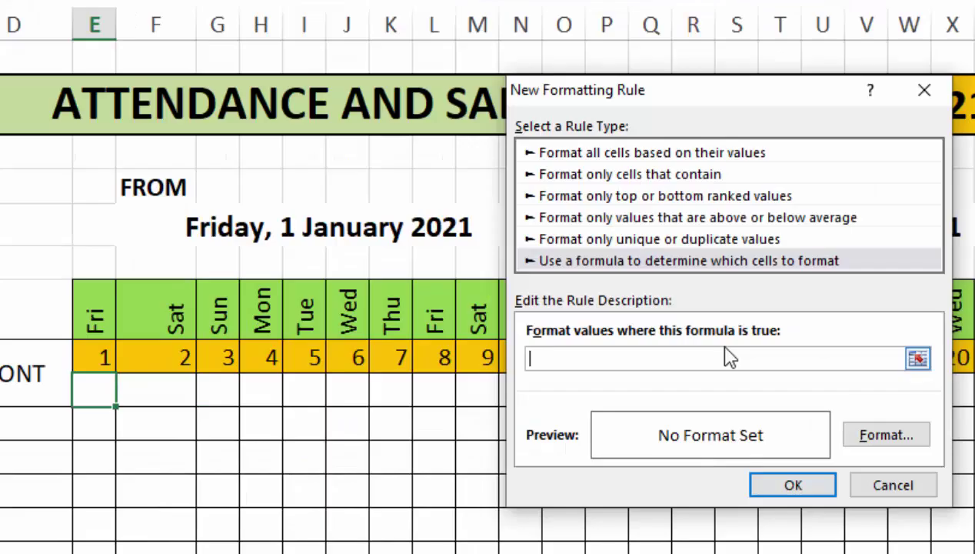
pyautogui.click(99, 315)
pyautogui.write('="')
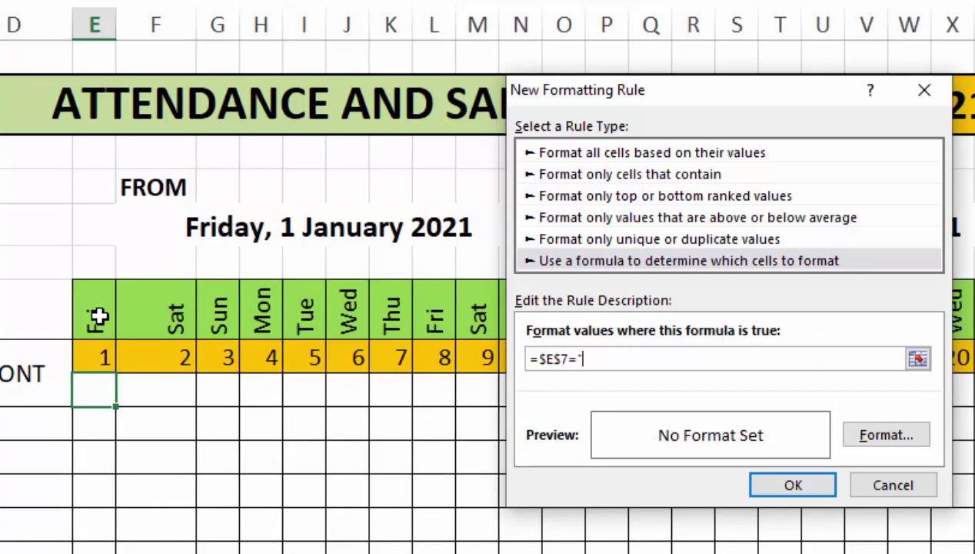
pyautogui.write('SUN"')
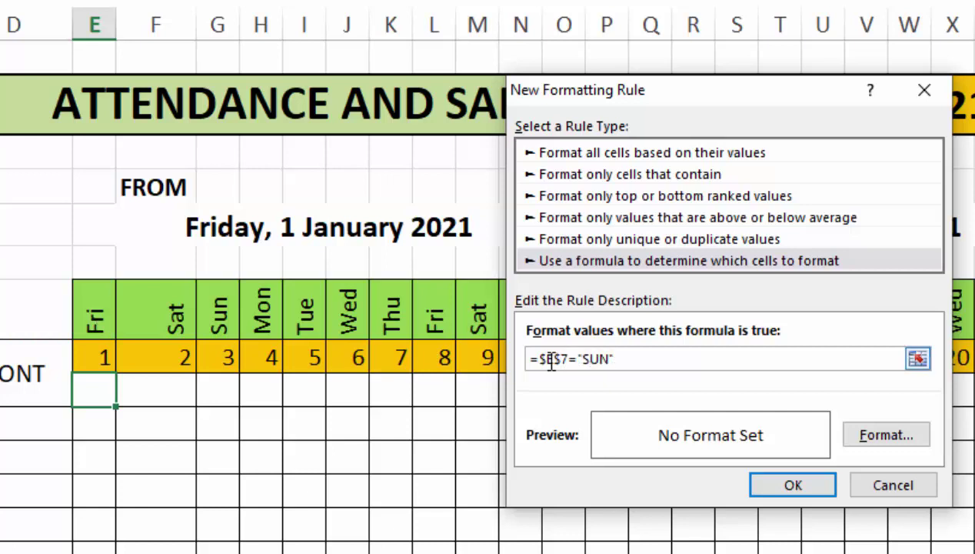
pyautogui.click(546, 359)
pyautogui.press('BackSpace')
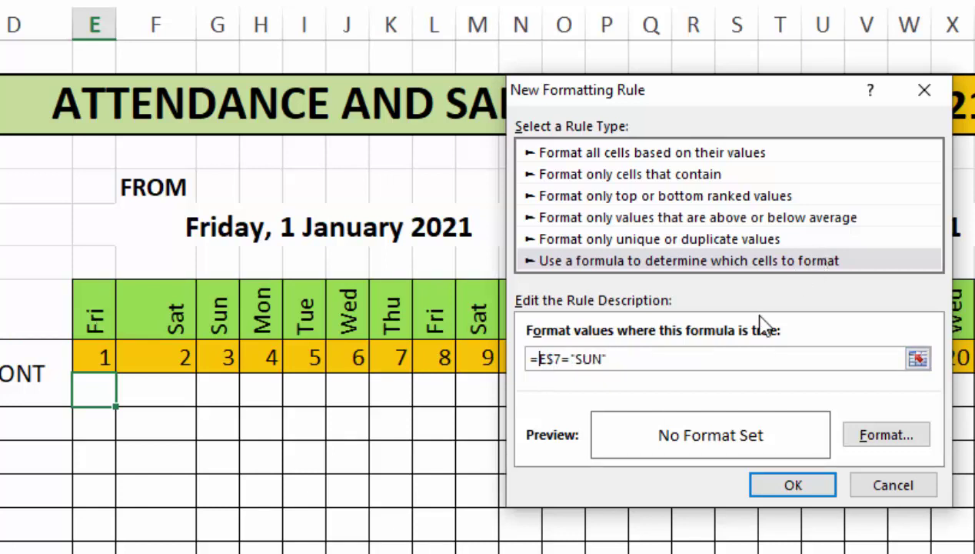
# Give the Sunday rule a yellow fill and confirm it
pyautogui.click(873, 437)
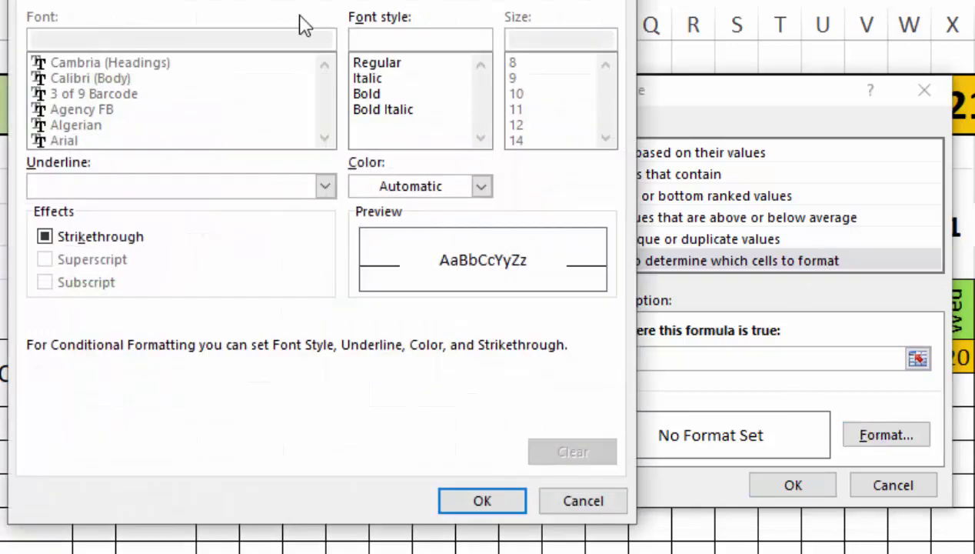
pyautogui.click(241, 0)
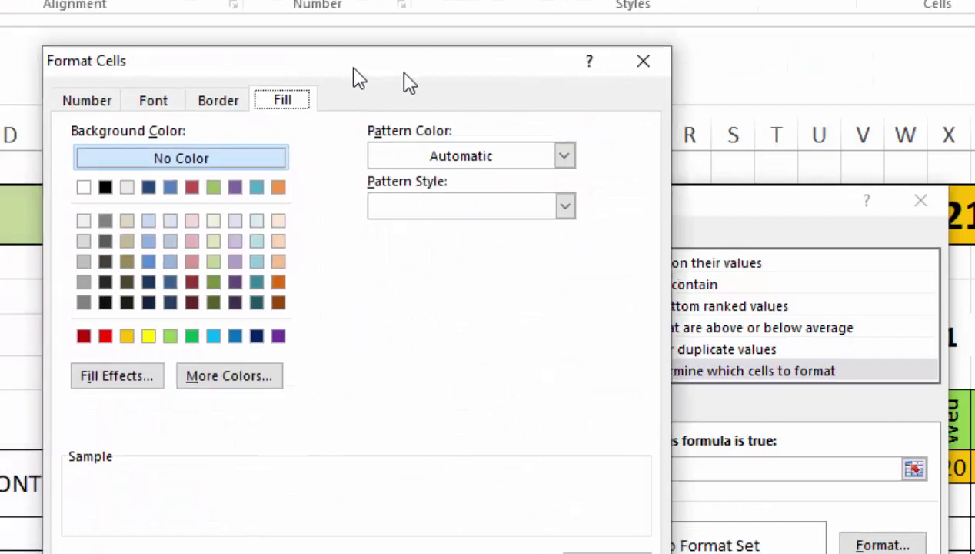
pyautogui.moveTo(547, 87); pyautogui.dragTo(662, 85)
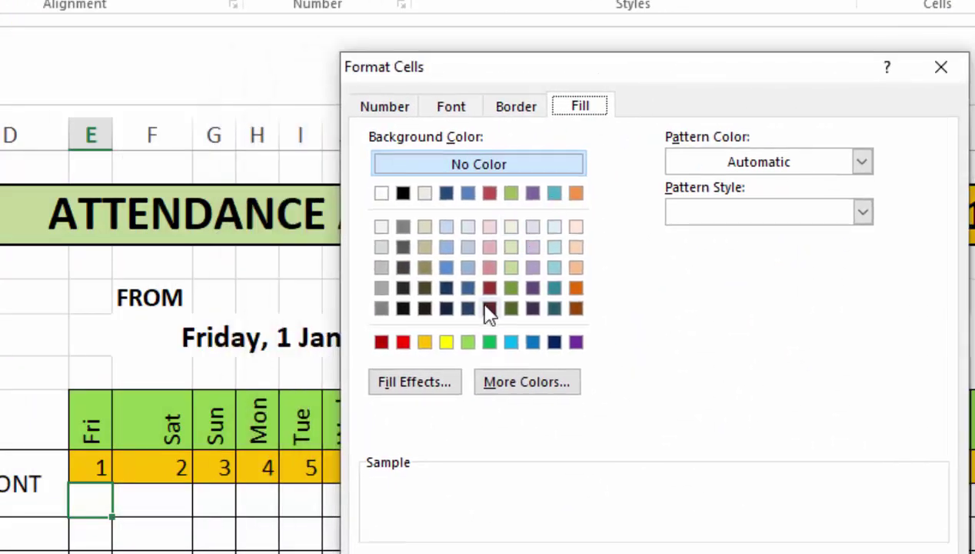
pyautogui.click(446, 342)
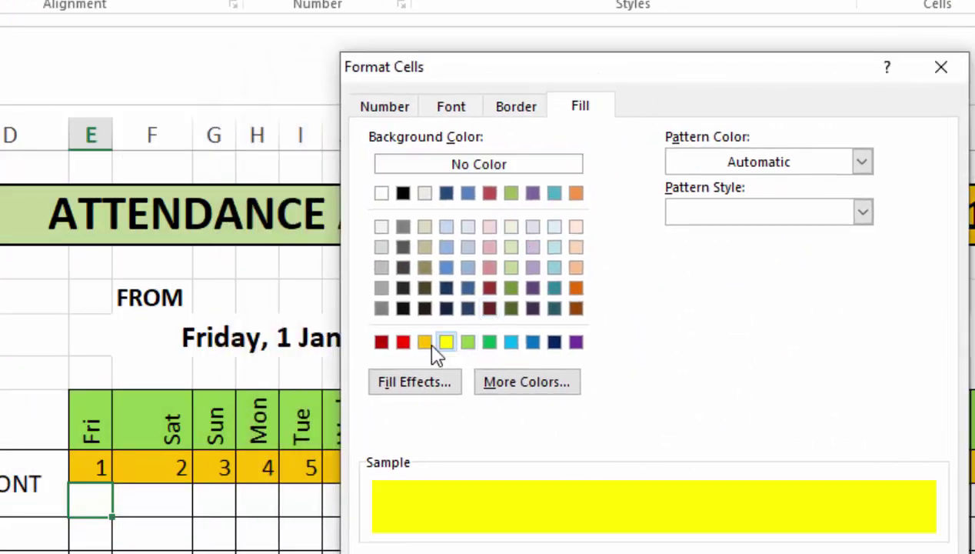
pyautogui.press('Return')
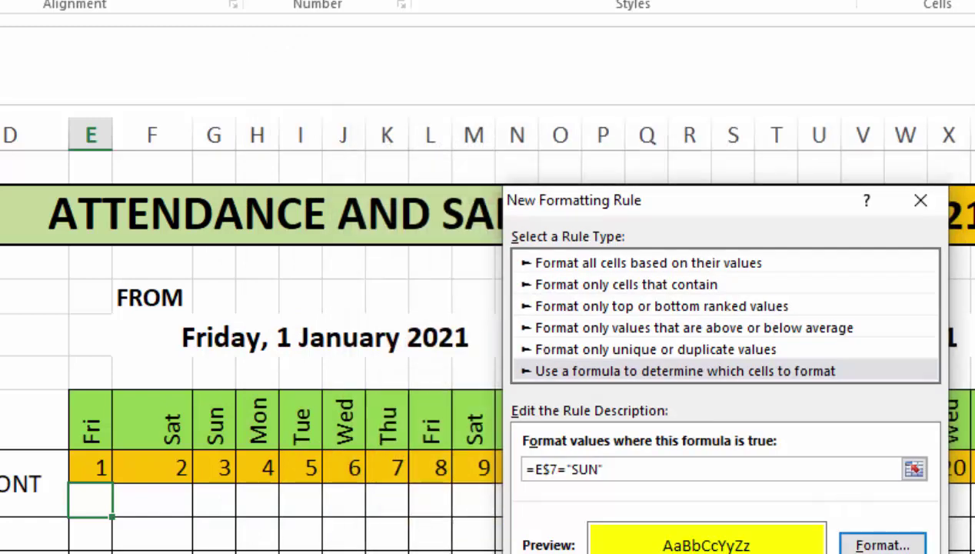
pyautogui.press('Return')
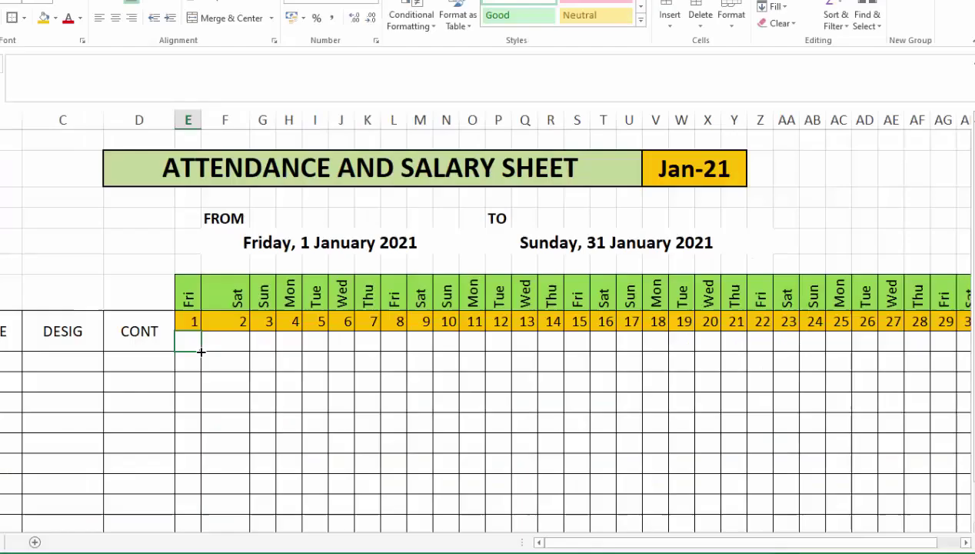
# Copy the Sunday rule across all 31 day columns and down every row, yellowing days 3, 10, 17, 24, 31
pyautogui.moveTo(200, 348)
pyautogui.mouseDown()
pyautogui.moveTo(731, 401)
pyautogui.moveTo(963, 403)
pyautogui.moveTo(825, 493)
pyautogui.mouseUp()
pyautogui.hotkey('shift', 'Right')
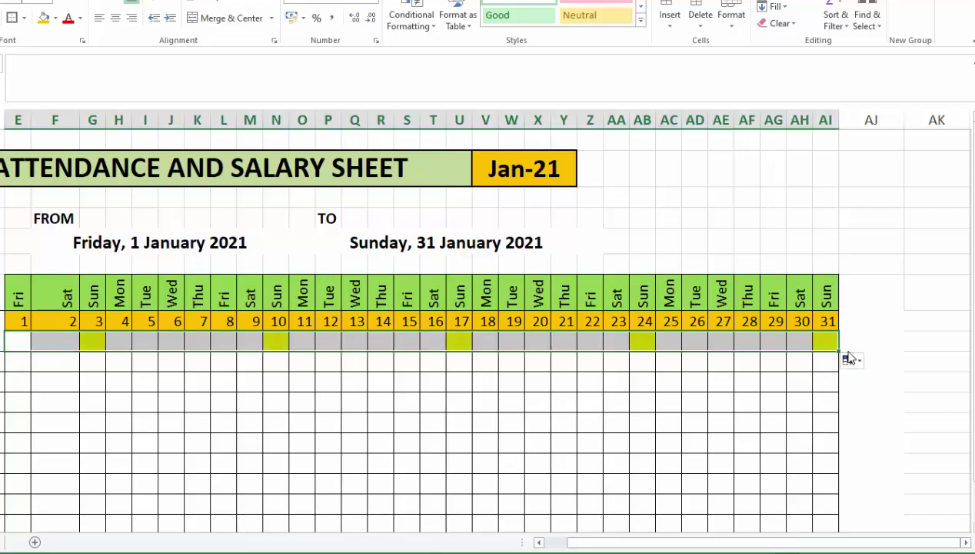
pyautogui.moveTo(839, 355)
pyautogui.mouseDown()
pyautogui.moveTo(839, 509)
pyautogui.moveTo(838, 499)
pyautogui.mouseUp()
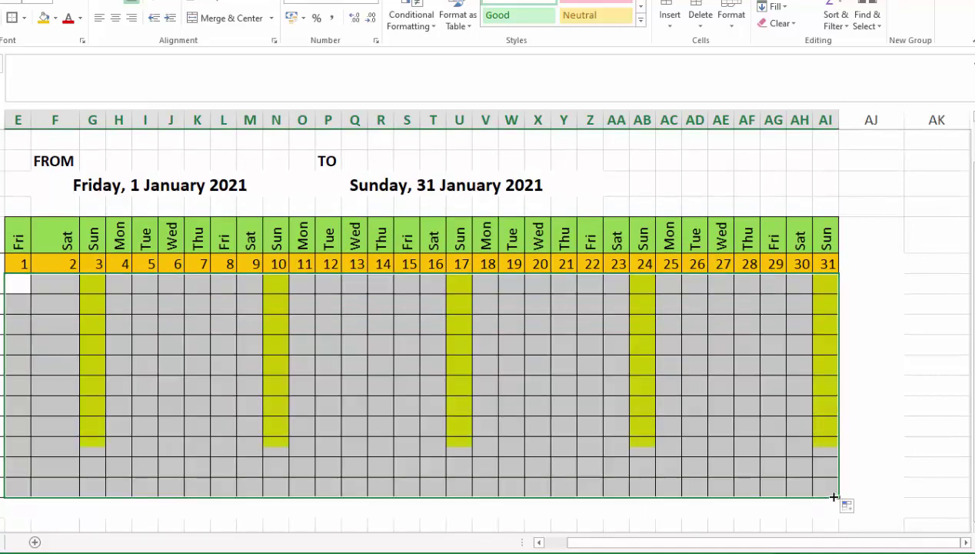
pyautogui.press('Down')
pyautogui.click(293, 189)
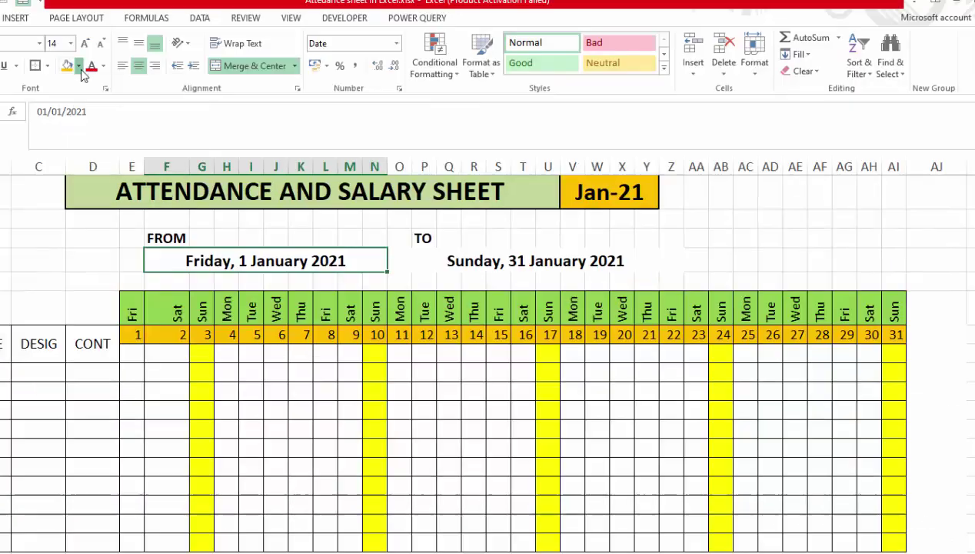
# Give the FROM and TO date cells a grey fill
pyautogui.click(56, 20)
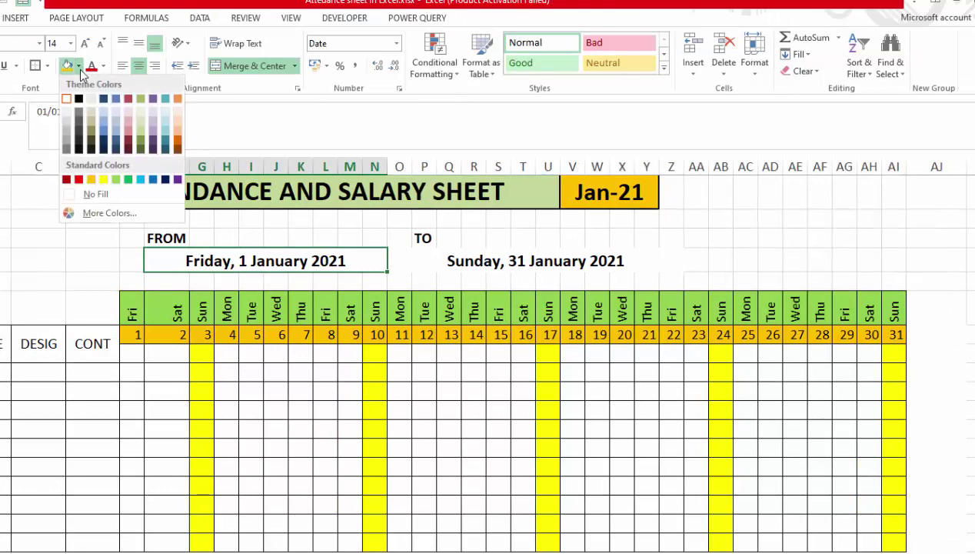
pyautogui.click(64, 122)
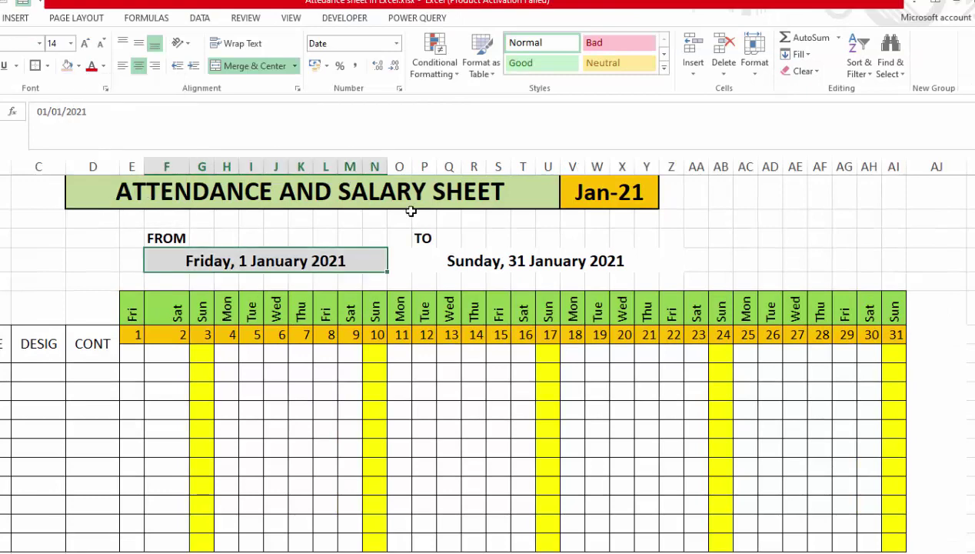
pyautogui.click(474, 261)
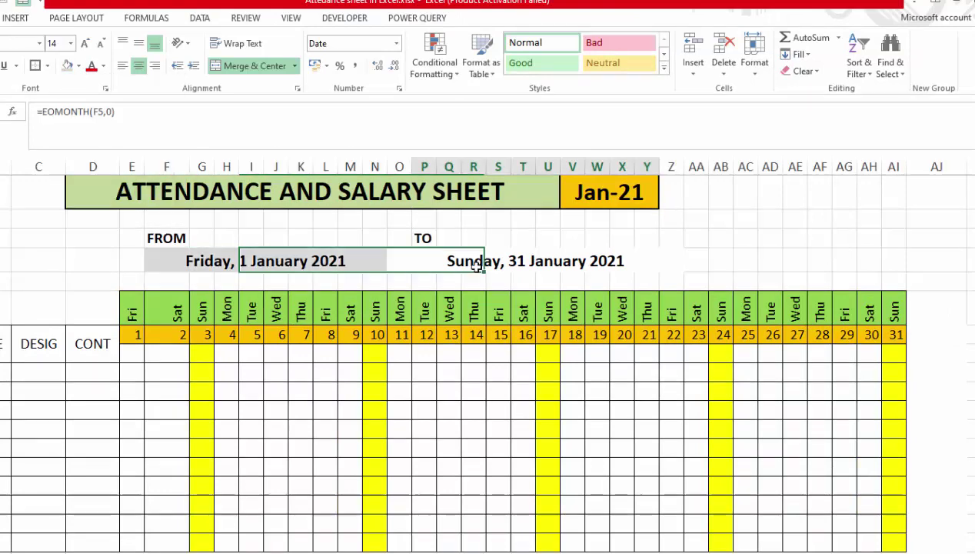
pyautogui.click(68, 67)
# Move the title row one column right and merge the month cells W to Z
pyautogui.moveTo(500, 192); pyautogui.dragTo(616, 184)
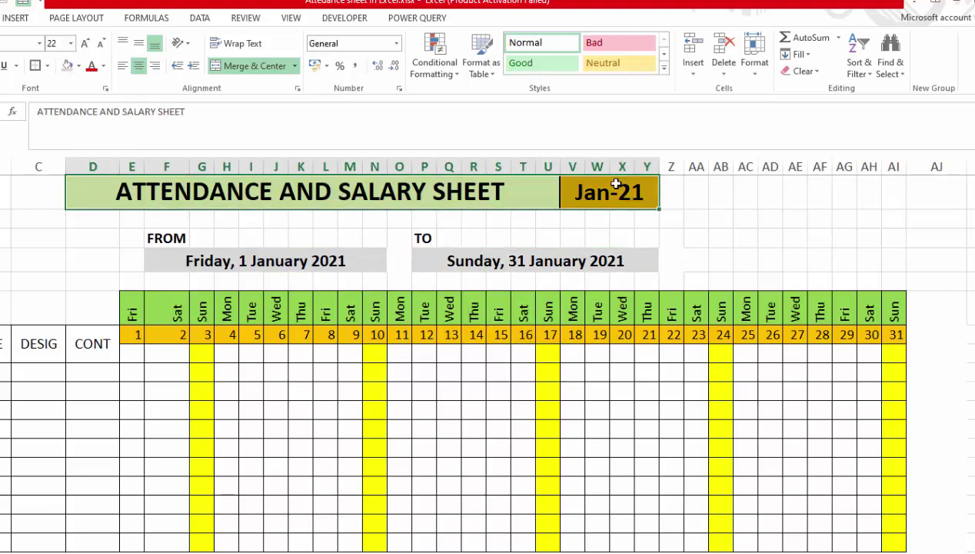
pyautogui.hotkey('ctrl', 'c')
pyautogui.click(238, 66)
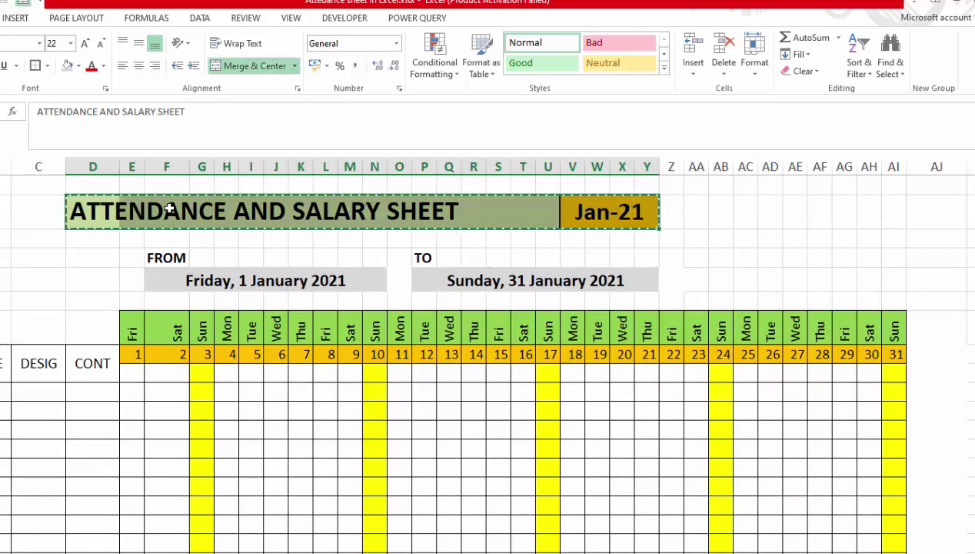
pyautogui.click(132, 212)
pyautogui.hotkey('ctrl', 'v')
pyautogui.click(400, 347)
pyautogui.click(255, 66)
pyautogui.click(498, 448)
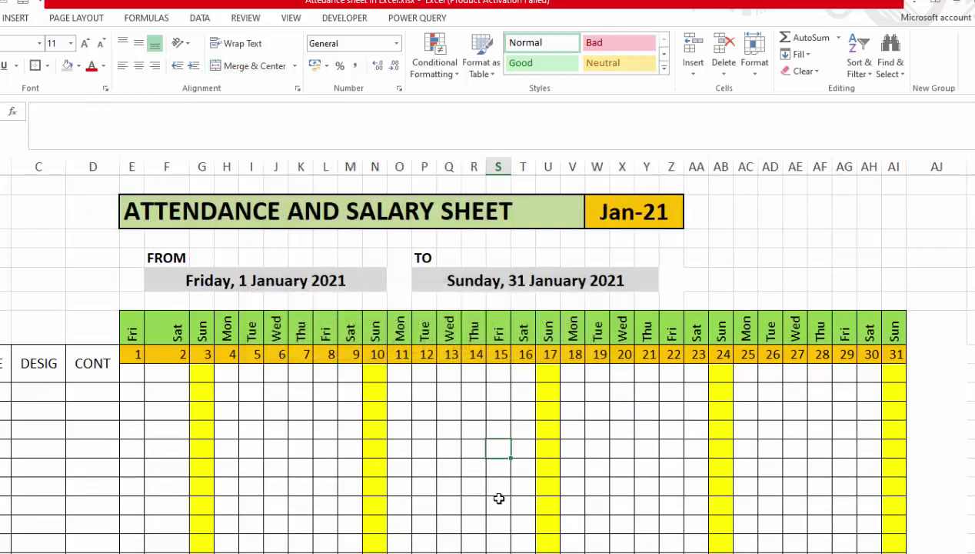
# Merge the S.No, EMP NAME and DESIG headers each across both header rows
pyautogui.scroll(-1, 487, 354)
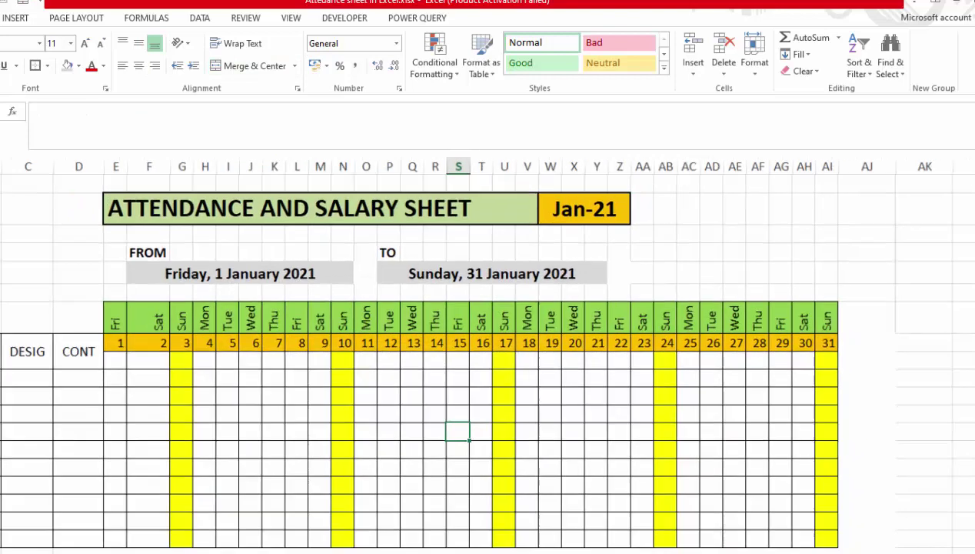
pyautogui.scroll(-1, 487, 353)
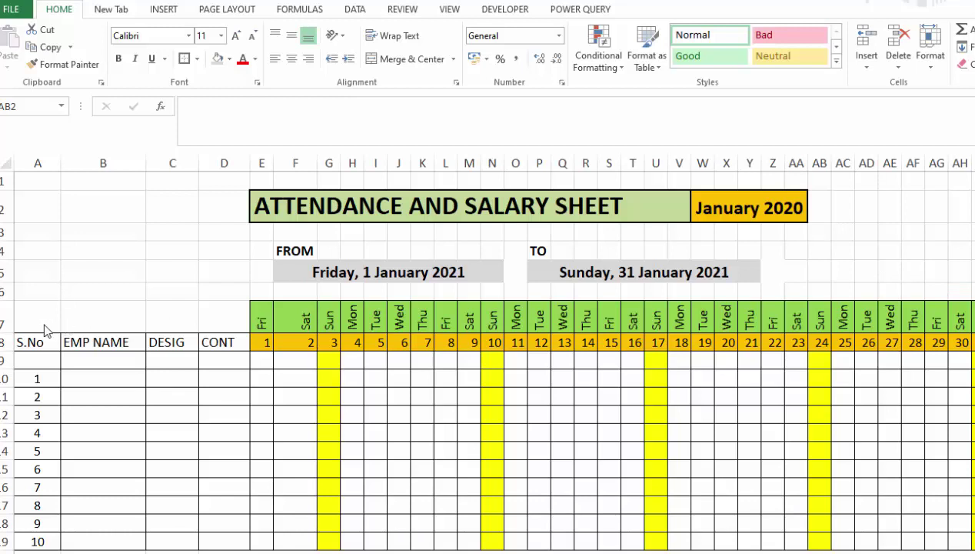
pyautogui.moveTo(38, 323); pyautogui.dragTo(38, 342)
pyautogui.press('F4')
pyautogui.moveTo(103, 324); pyautogui.dragTo(103, 342)
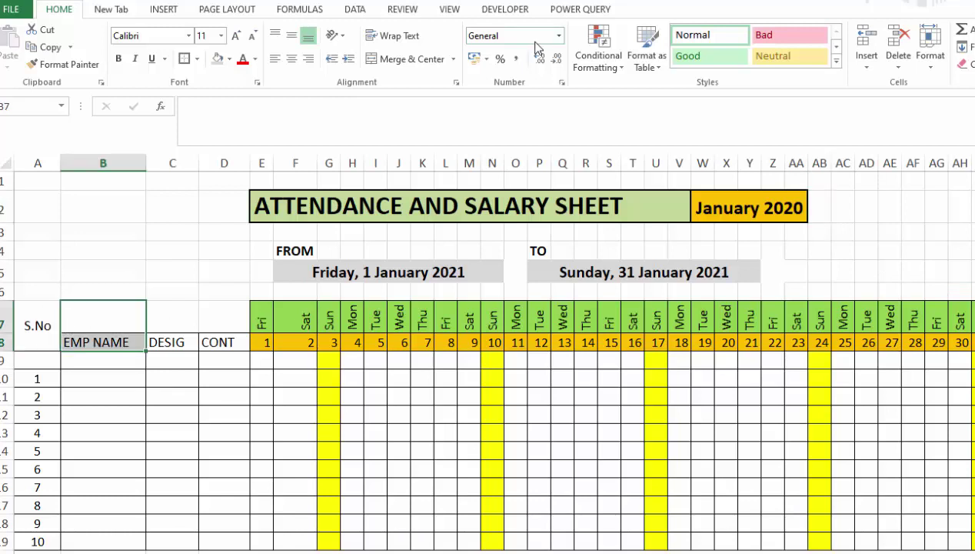
pyautogui.click(423, 61)
pyautogui.moveTo(172, 324)
pyautogui.mouseDown()
pyautogui.moveTo(172, 342)
pyautogui.moveTo(218, 342)
pyautogui.mouseUp()
pyautogui.press('F4')
pyautogui.press('F4')
# Apply All Borders to the four merged employee header cells
pyautogui.moveTo(38, 325); pyautogui.dragTo(223, 343)
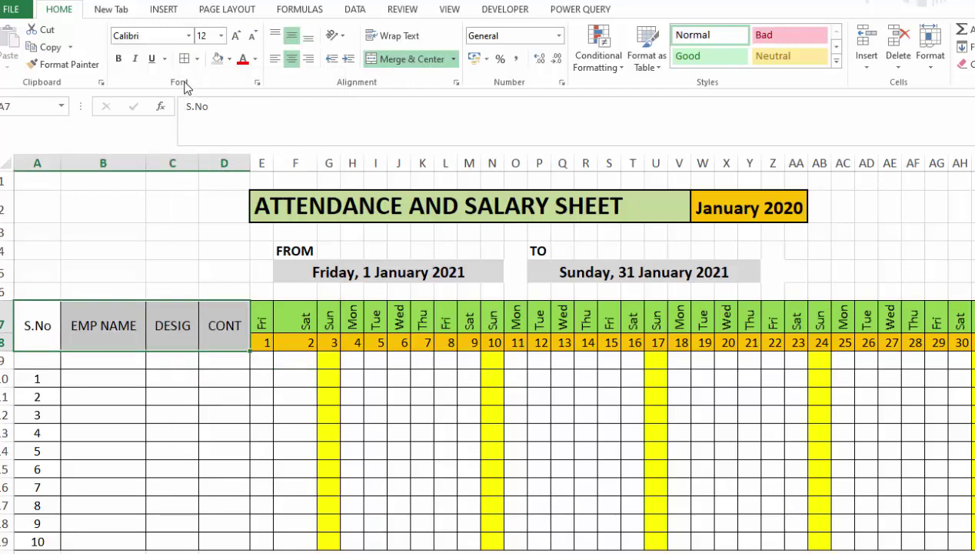
pyautogui.click(196, 59)
pyautogui.click(218, 187)
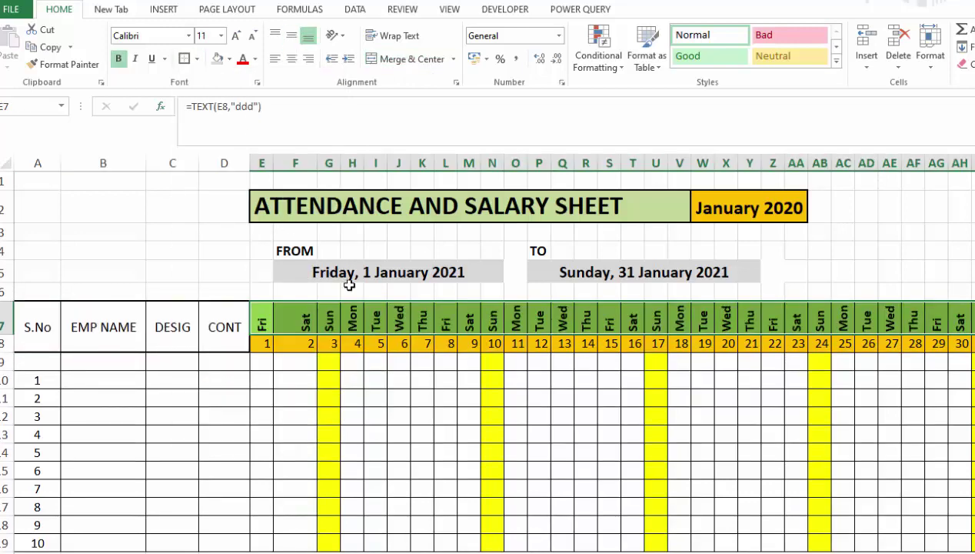
pyautogui.click(598, 427)
pyautogui.doubleClick(749, 207)
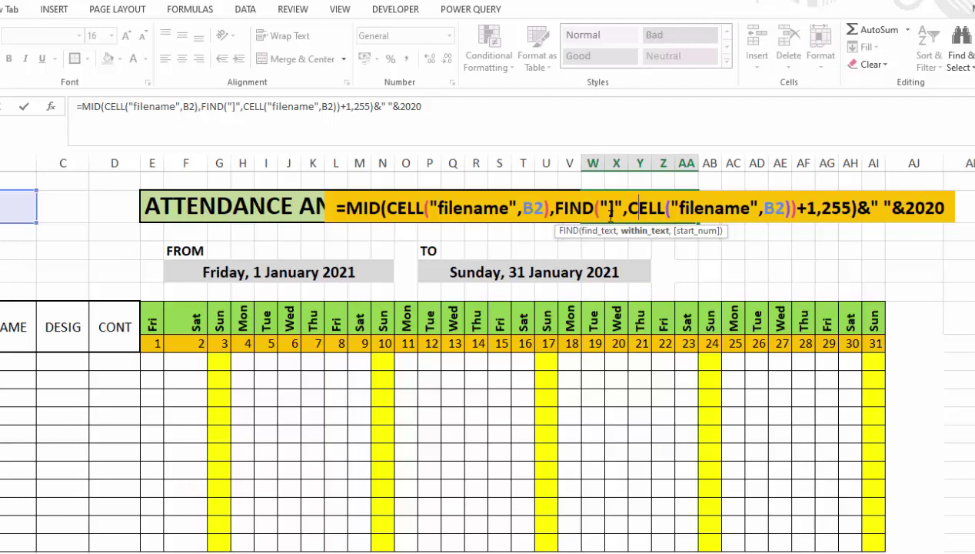
# Change the title formula's year from 2020 to 2021 so it reads January 2021
pyautogui.press('End')
pyautogui.press('BackSpace')
pyautogui.write('1')
pyautogui.hotkey('ctrl', 'Return')
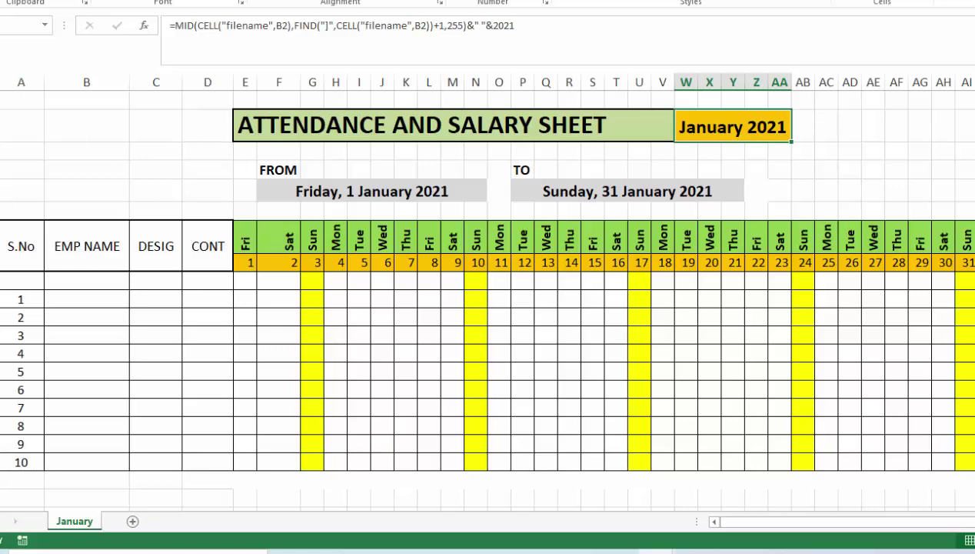
pyautogui.hotkey('ctrl', 'a')
# Copy the whole January sheet and paste it into a new blank sheet
pyautogui.hotkey('ctrl', 'c')
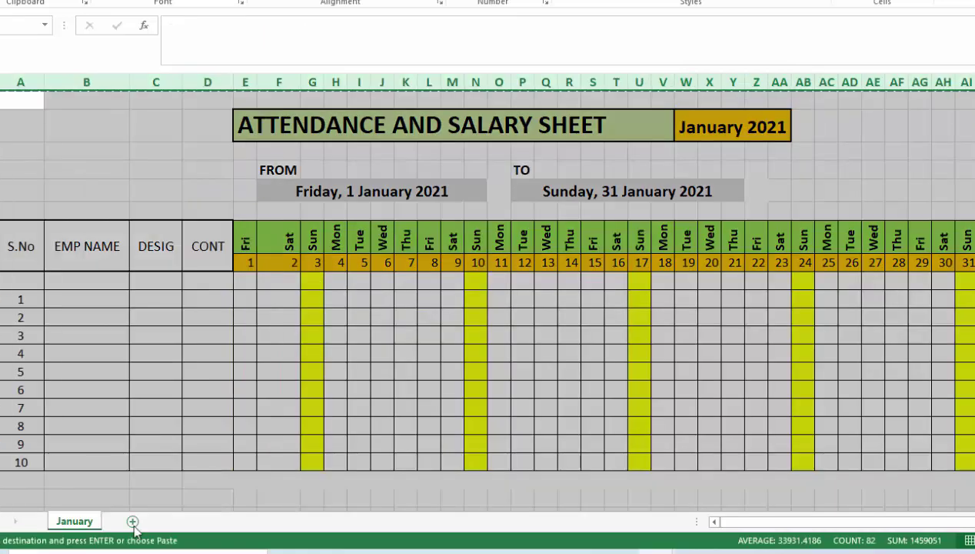
pyautogui.click(132, 521)
pyautogui.hotkey('ctrl', 'a')
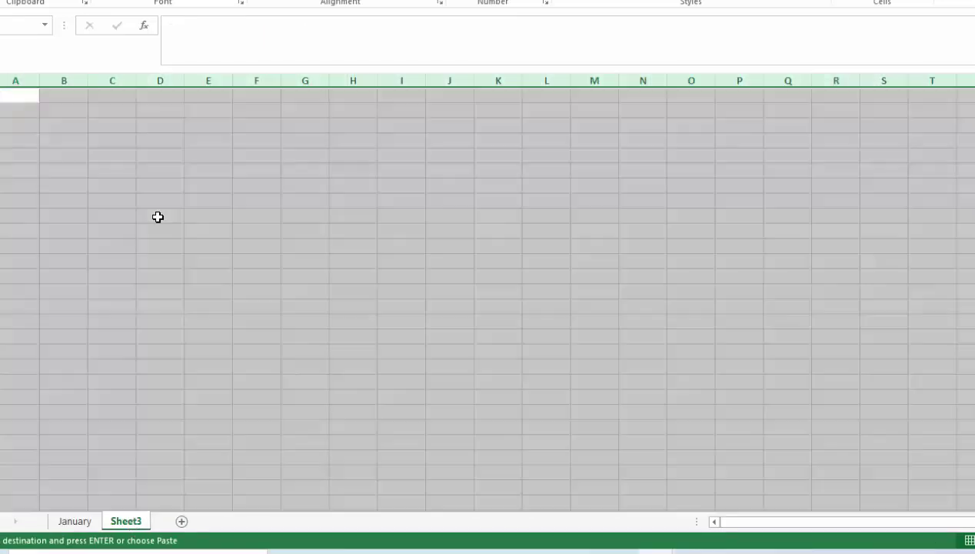
pyautogui.hotkey('ctrl', 'v')
pyautogui.click(380, 367)
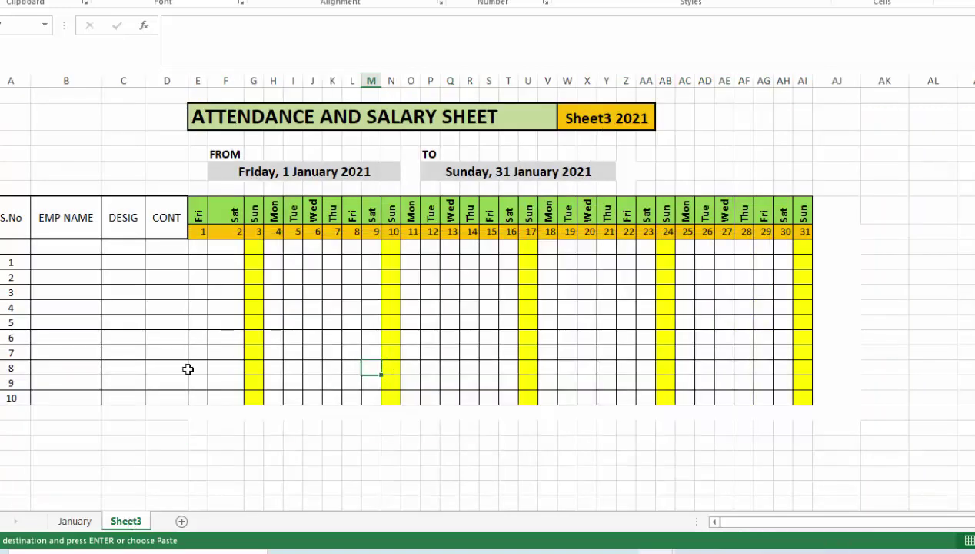
# Rename the new sheet to February, then return to the January sheet
pyautogui.rightClick(130, 526)
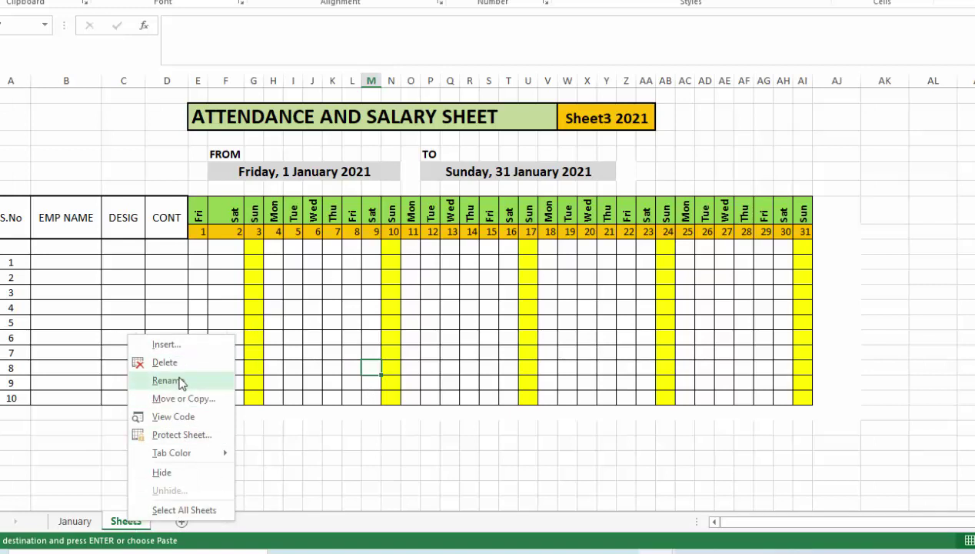
pyautogui.click(179, 379)
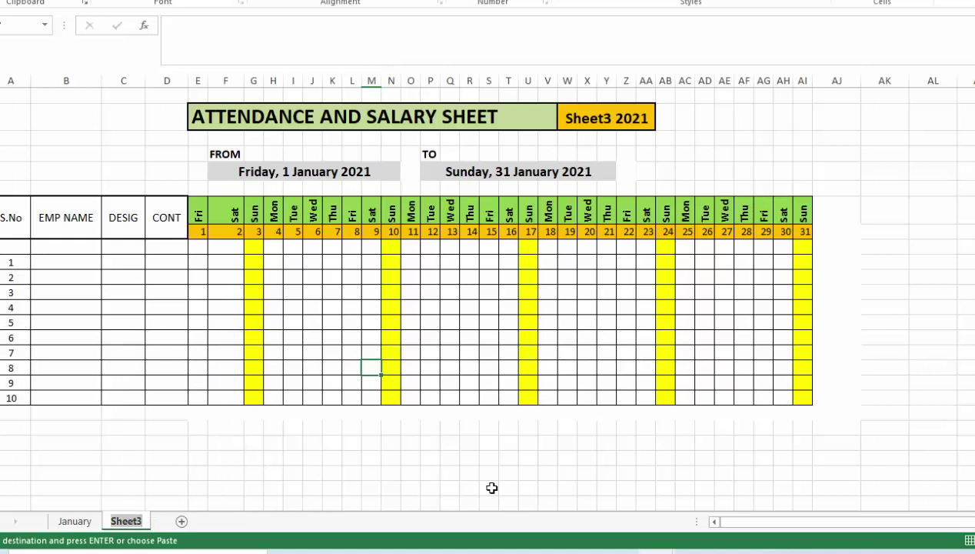
pyautogui.write('Februa')
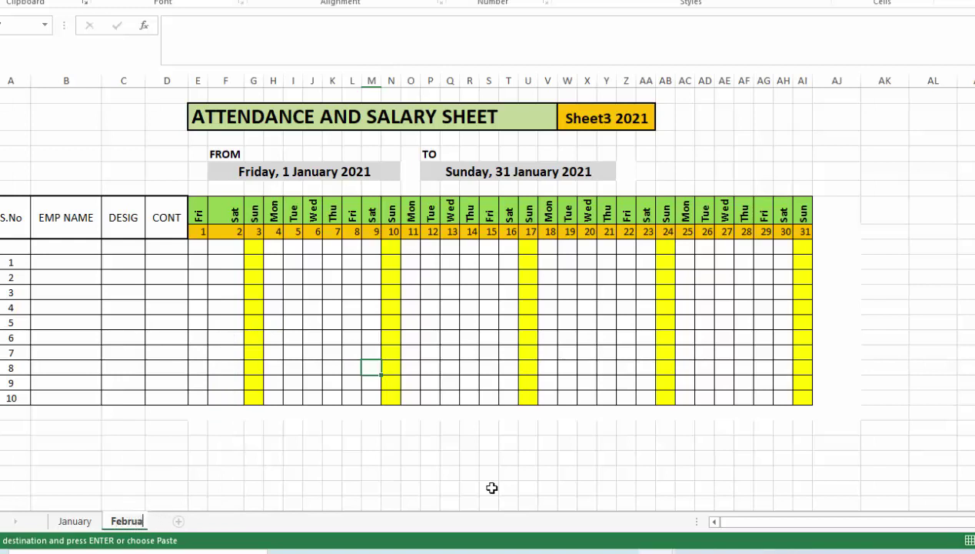
pyautogui.write('ry')
pyautogui.press('Return')
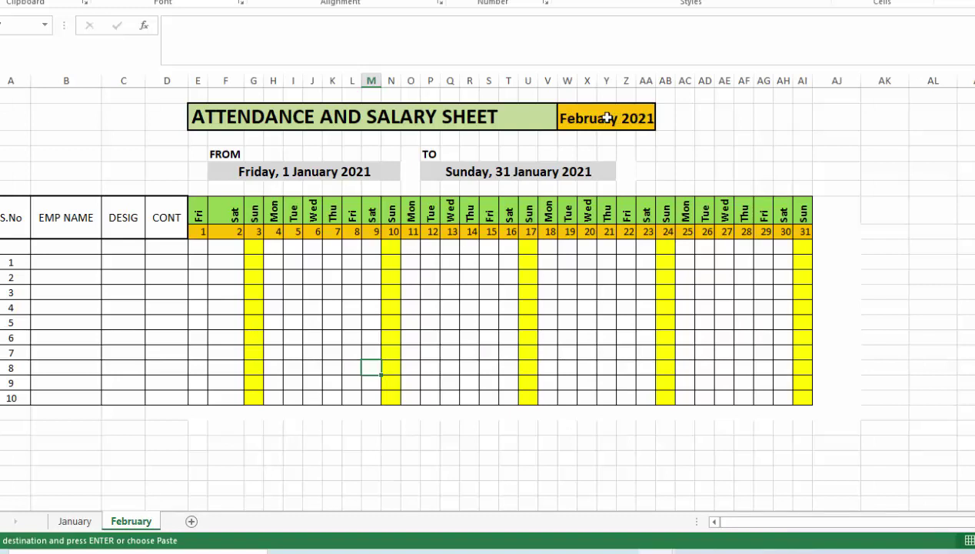
pyautogui.click(334, 164)
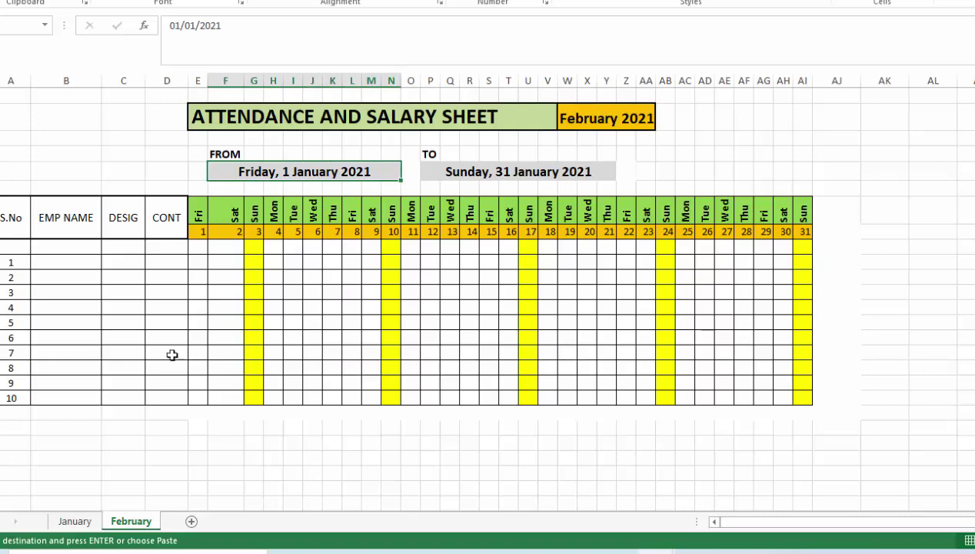
pyautogui.click(74, 520)
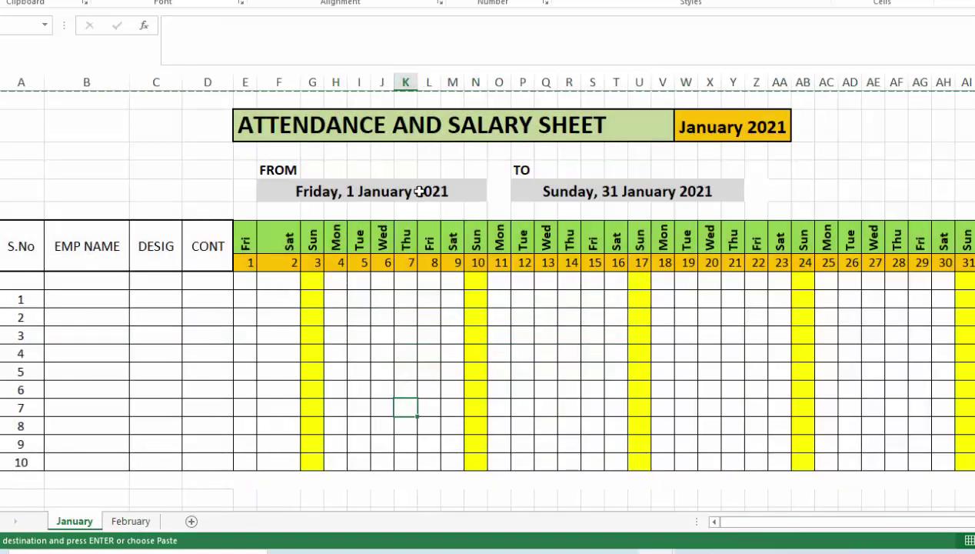
# Enter =DATEVALUE("1"&W2) in the FROM cell so it shows Friday, 1 January 2021
pyautogui.click(419, 192)
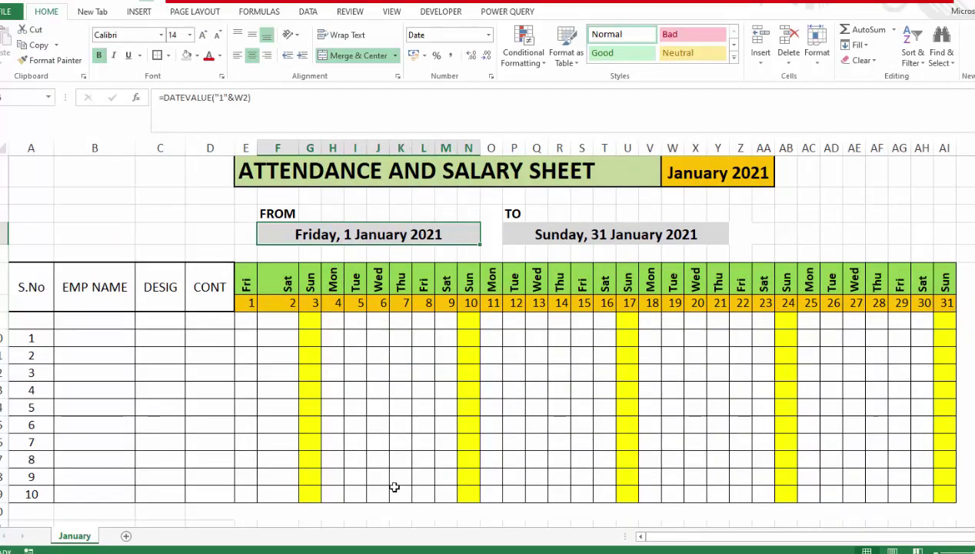
pyautogui.write('=dave')
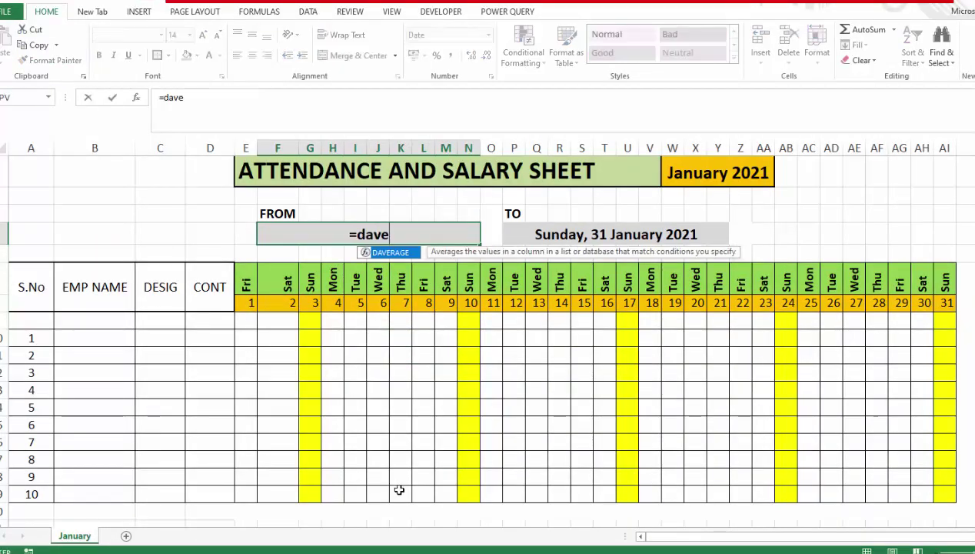
pyautogui.press('BackSpace')
pyautogui.press('BackSpace')
pyautogui.write('tev')
pyautogui.press('Tab')
pyautogui.write('"')
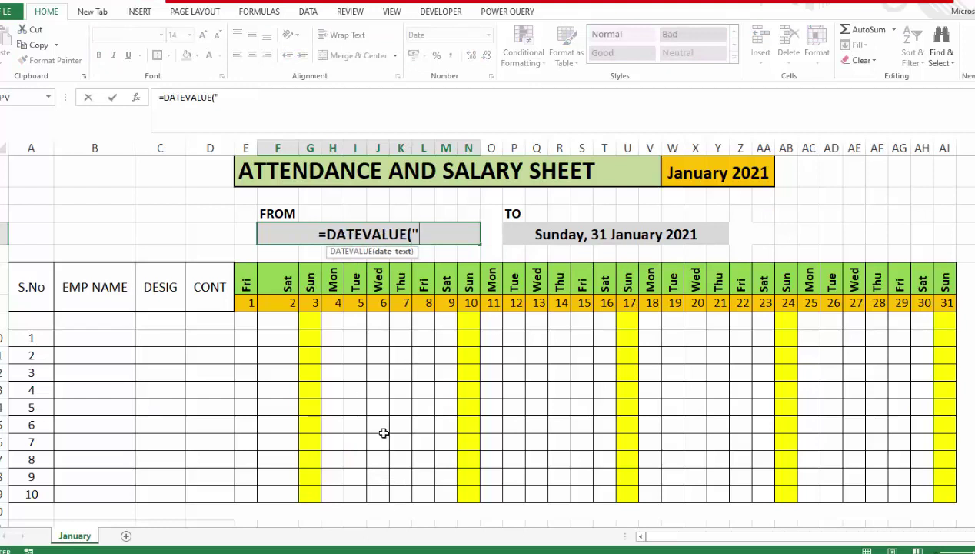
pyautogui.write('1"')
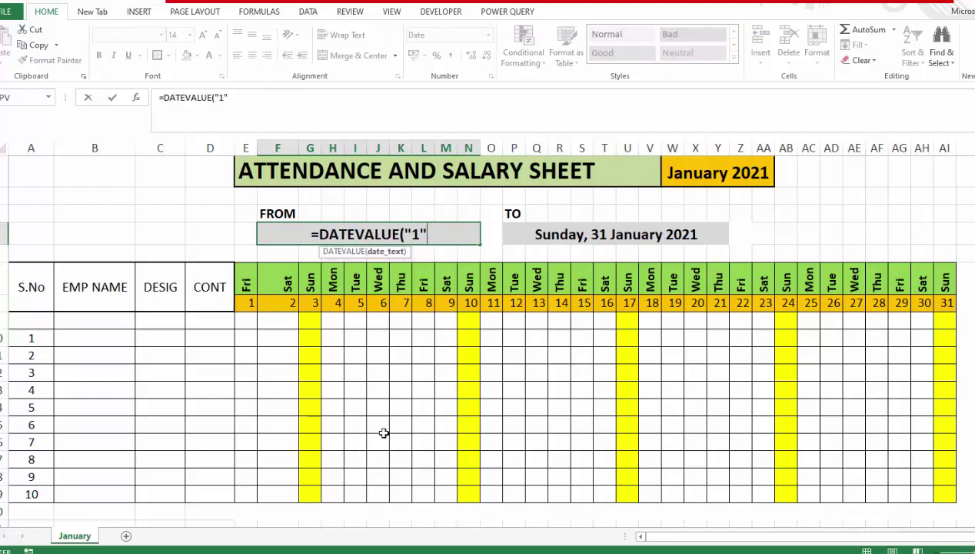
pyautogui.write('&')
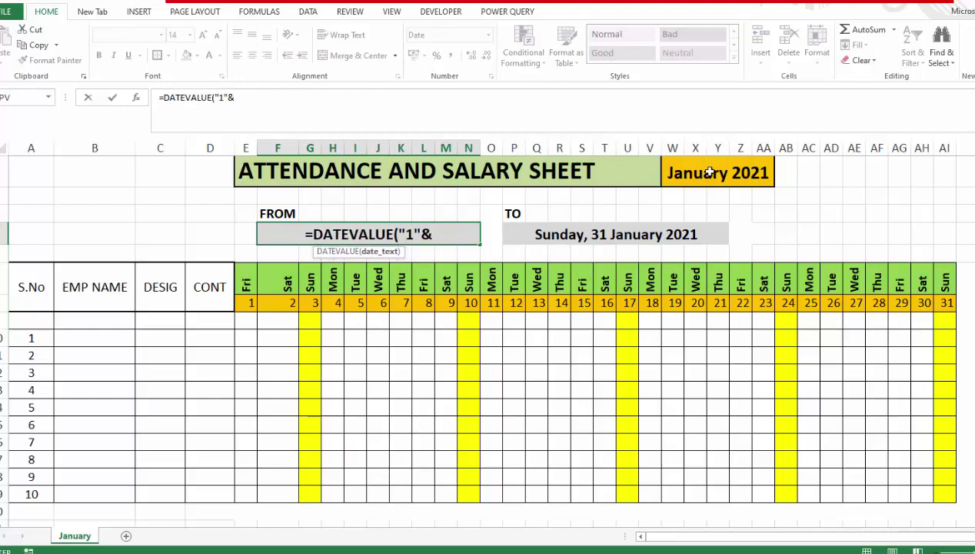
pyautogui.click(709, 172)
pyautogui.write(')')
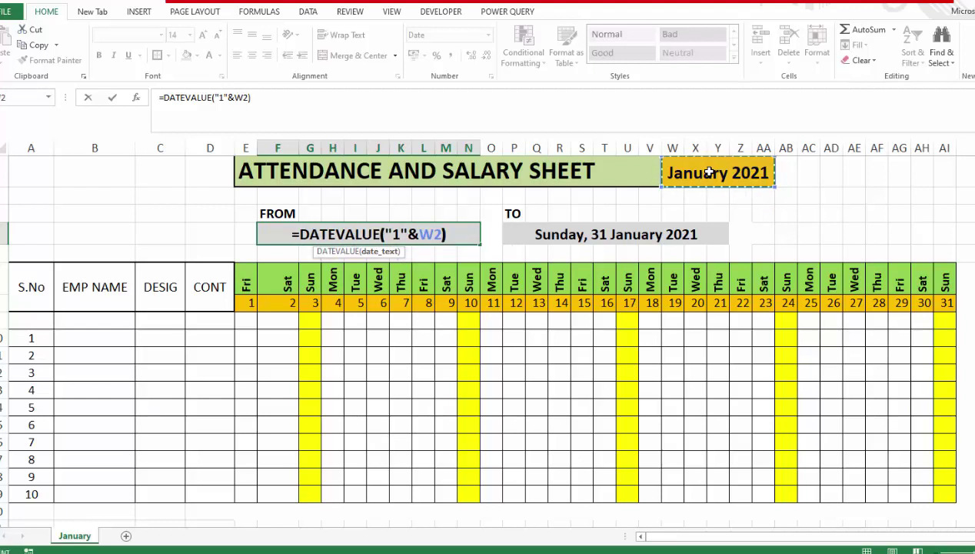
pyautogui.press('Return')
pyautogui.click(433, 374)
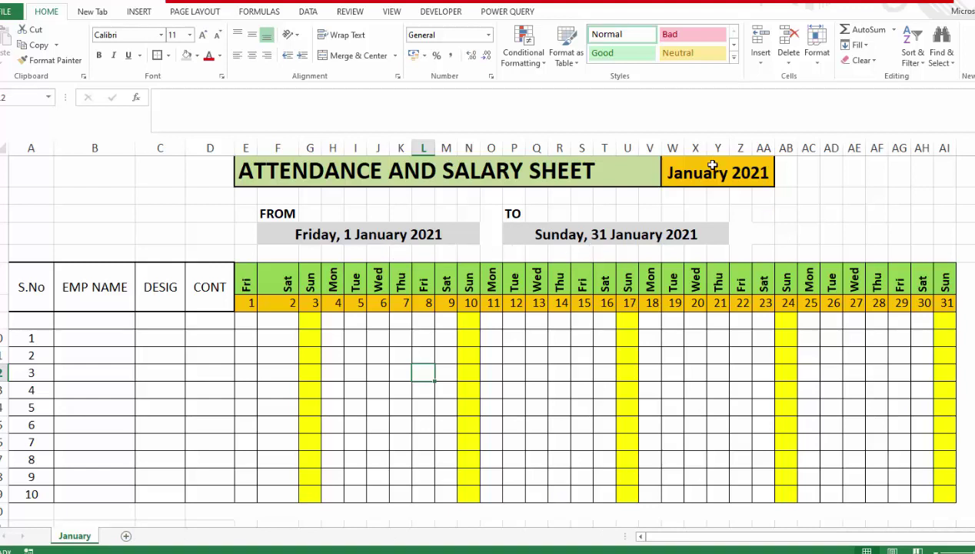
# Give the employee attendance table a thick bottom border
pyautogui.scroll(-1, 435, 229)
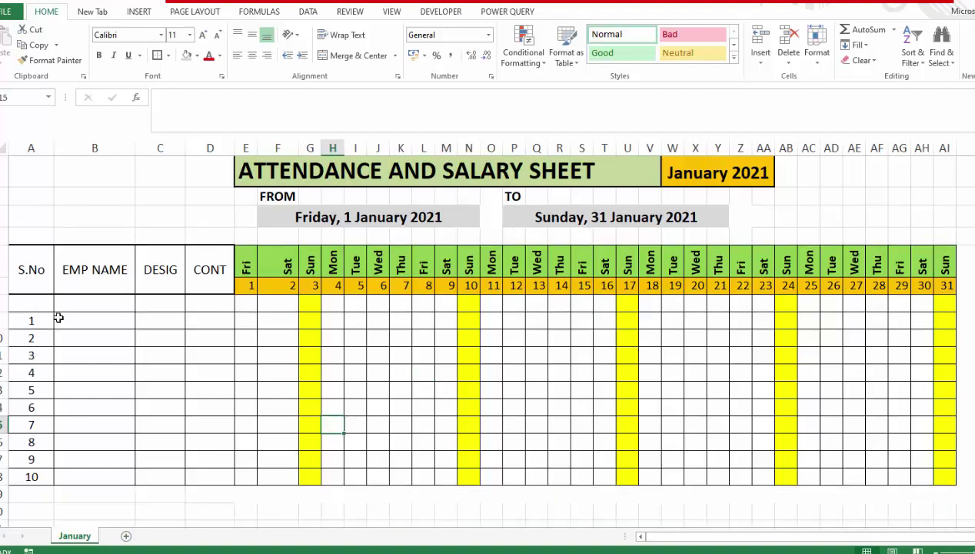
pyautogui.moveTo(27, 301)
pyautogui.mouseDown()
pyautogui.moveTo(228, 453)
pyautogui.moveTo(946, 477)
pyautogui.mouseUp()
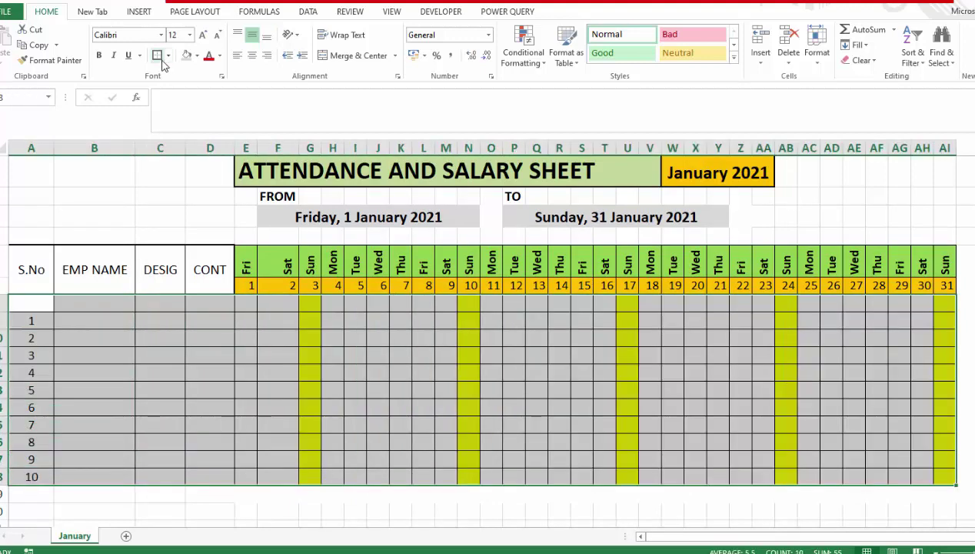
pyautogui.click(160, 59)
# Select the daily attendance cells for all employees, from column E rightward
pyautogui.moveTo(31, 269); pyautogui.dragTo(961, 277)
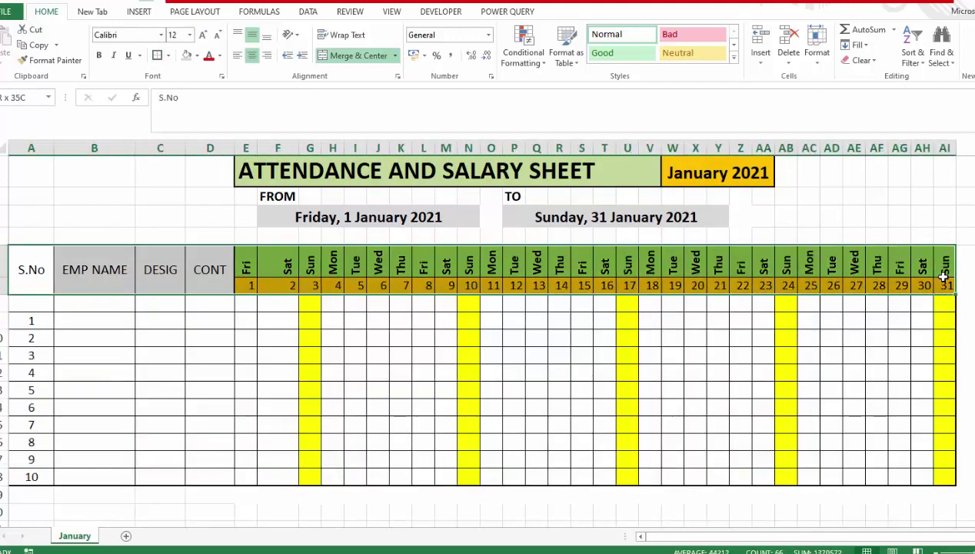
pyautogui.click(468, 372)
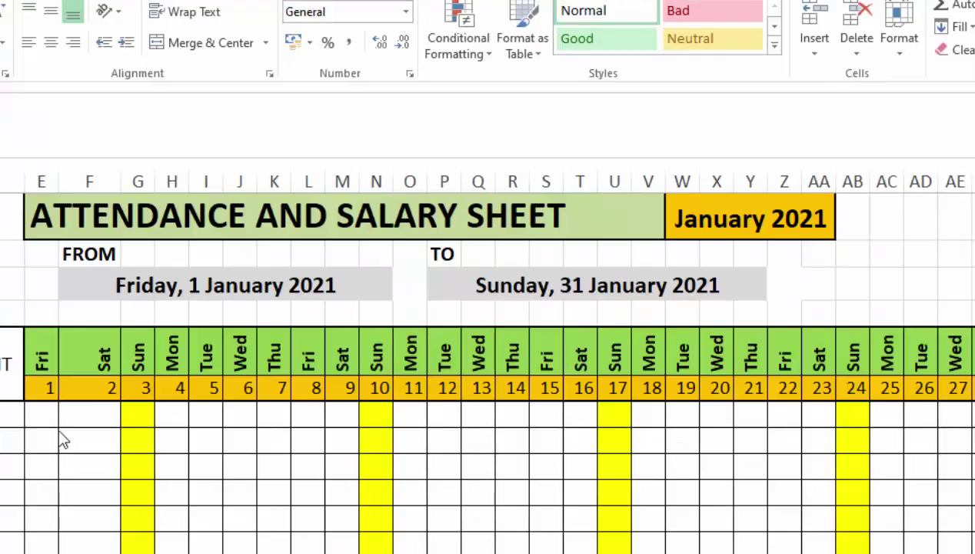
pyautogui.click(42, 415)
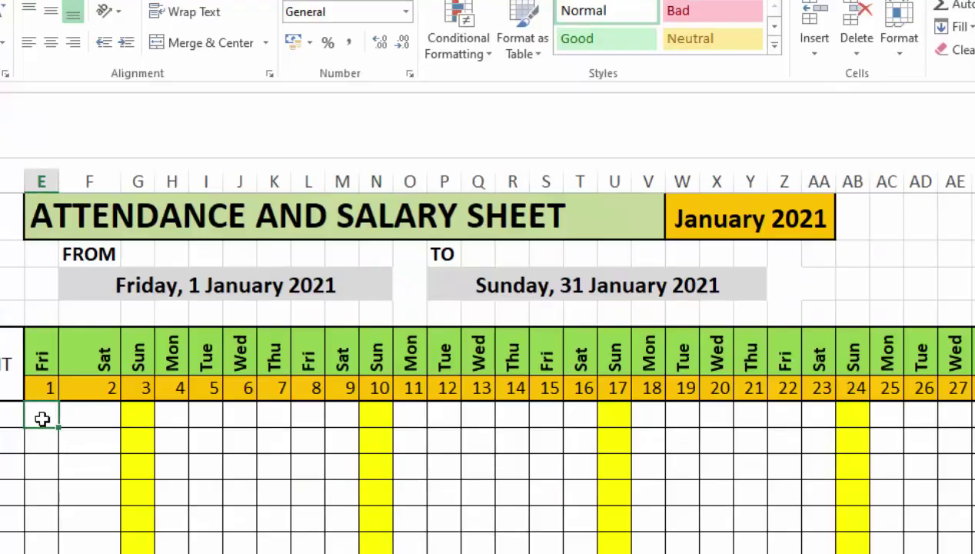
pyautogui.moveTo(42, 419)
pyautogui.mouseDown()
pyautogui.moveTo(784, 545)
pyautogui.moveTo(955, 546)
pyautogui.mouseUp()
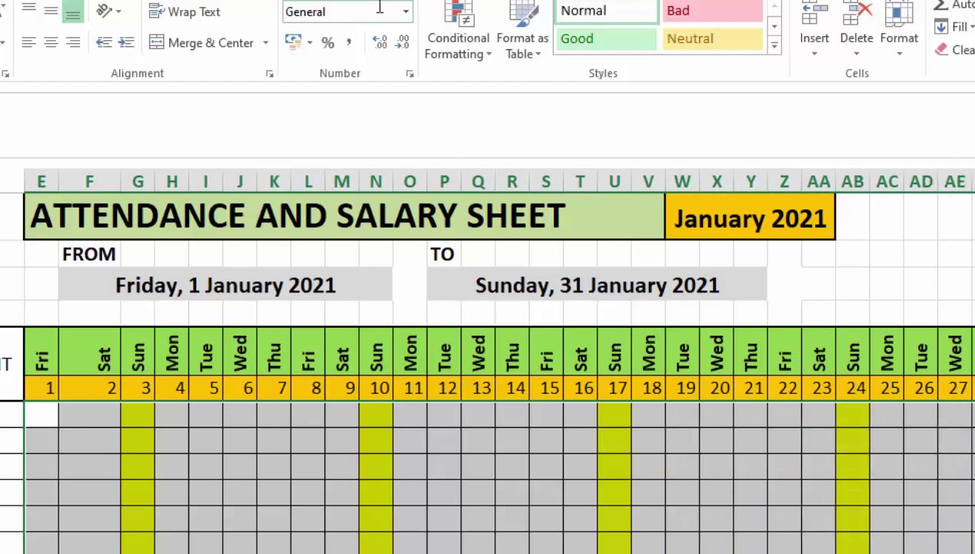
# Highlight attendance cells containing P with green fill and dark green text
pyautogui.click(453, 44)
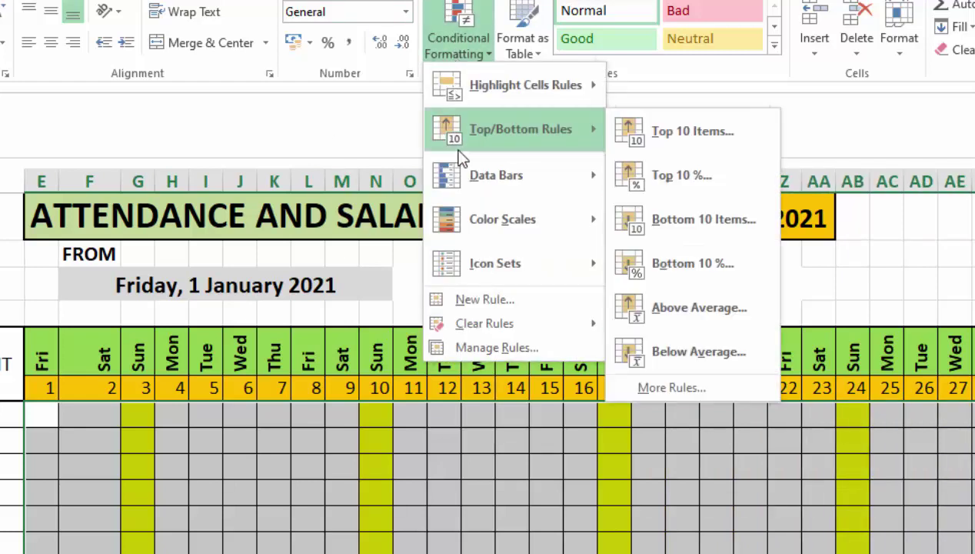
pyautogui.moveTo(525, 85)
pyautogui.click(668, 355)
pyautogui.write('P')
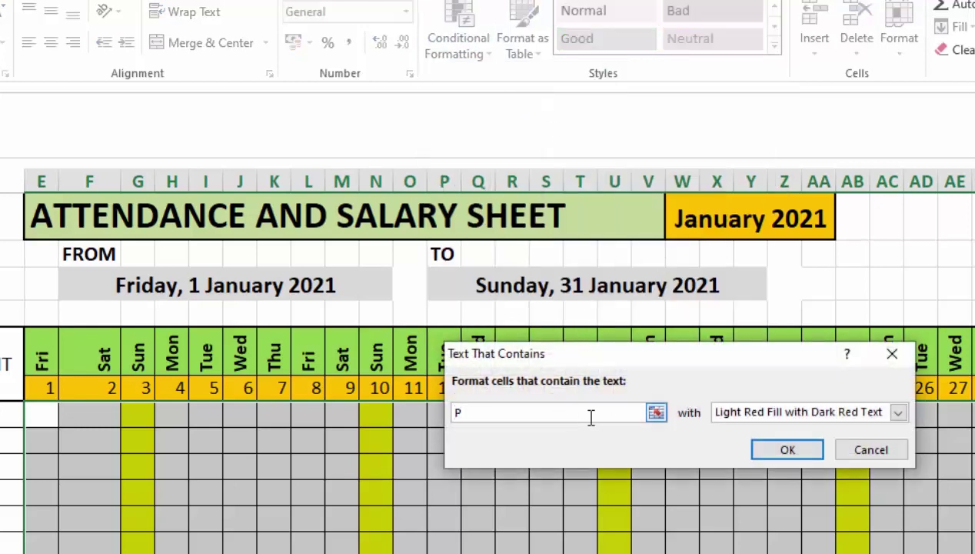
pyautogui.click(899, 413)
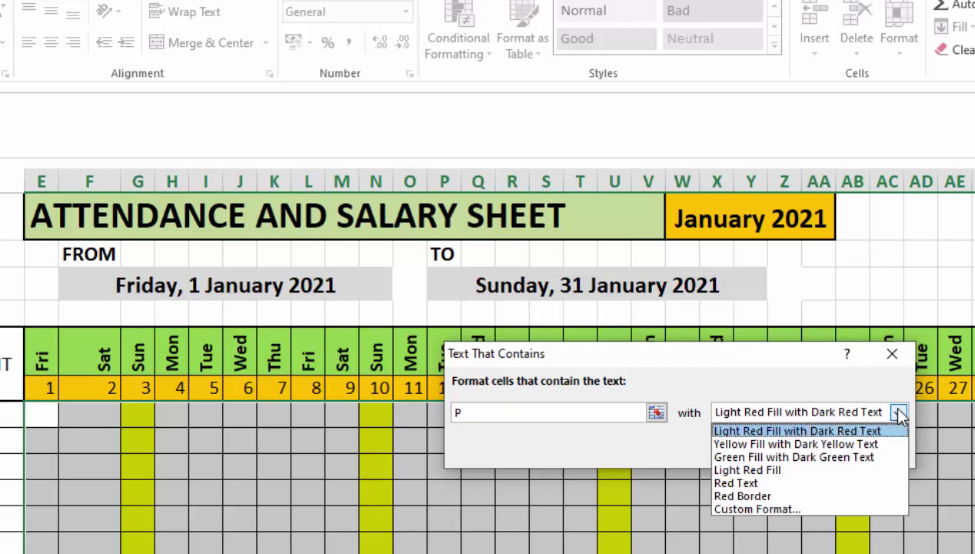
pyautogui.click(864, 457)
pyautogui.click(809, 446)
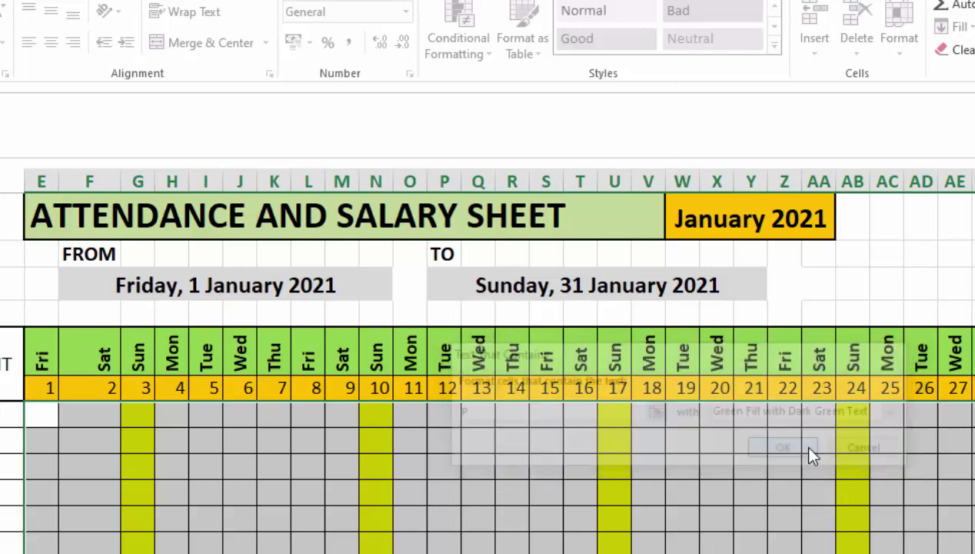
# Add a rule highlighting cells containing L with yellow fill and dark yellow text
pyautogui.click(462, 38)
pyautogui.moveTo(525, 85)
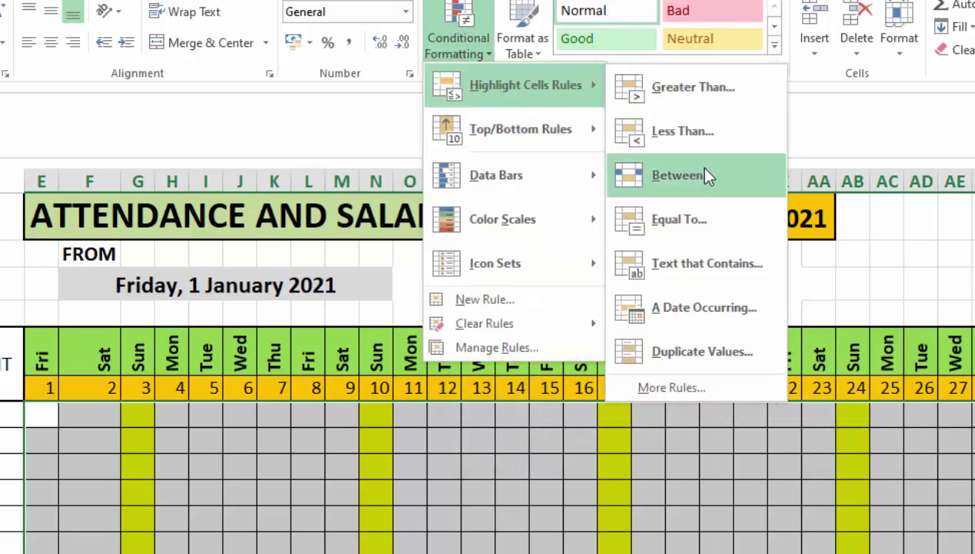
pyautogui.click(702, 265)
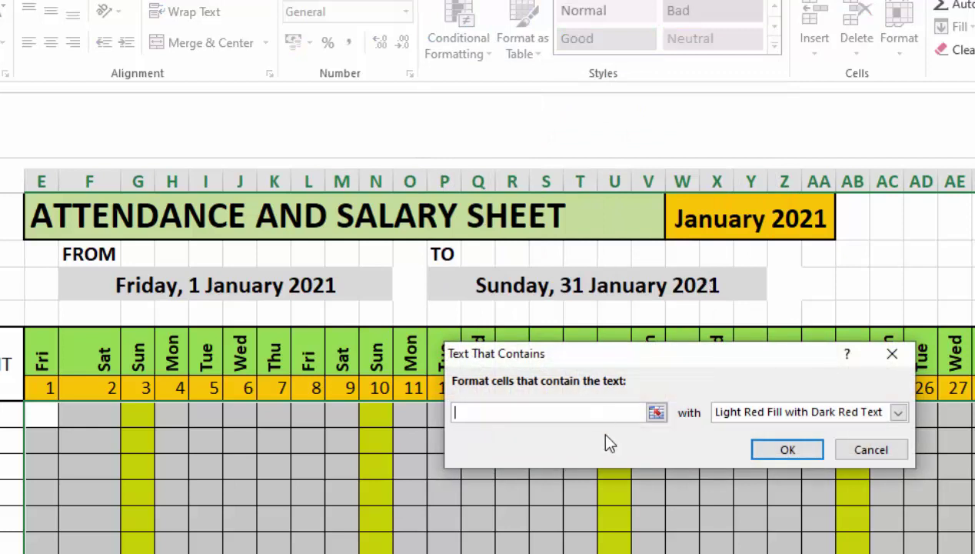
pyautogui.write('L')
pyautogui.click(827, 411)
pyautogui.click(827, 443)
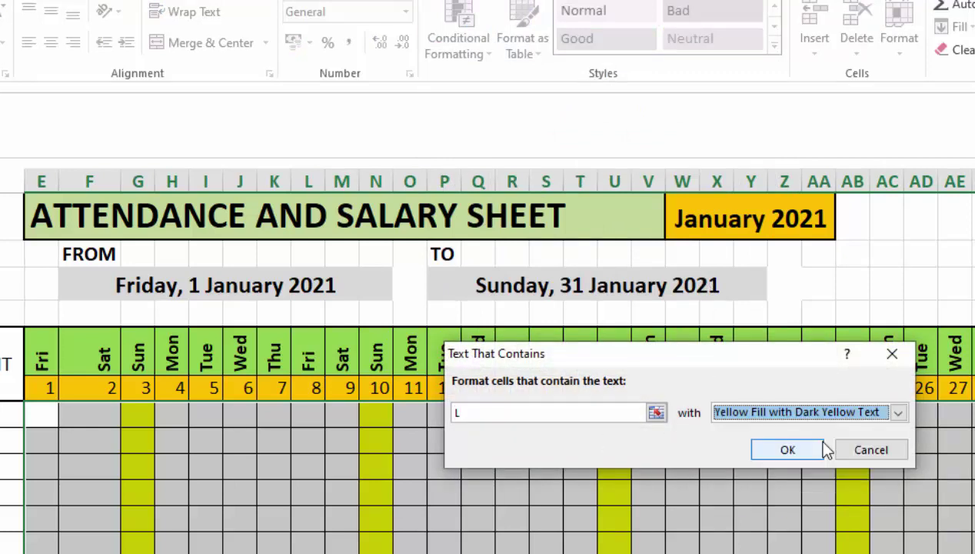
pyautogui.click(800, 513)
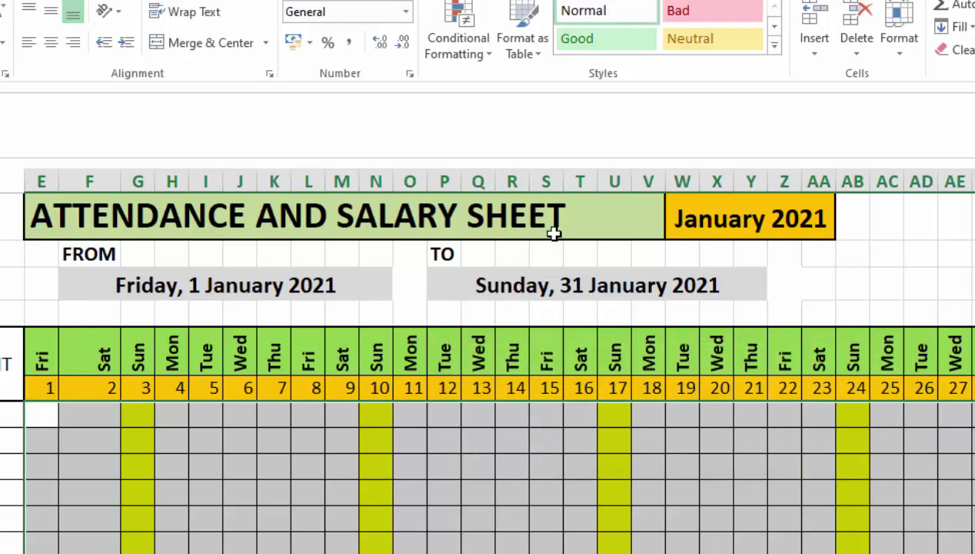
# Add a text-contains rule for H using a custom red fill with black font
pyautogui.click(454, 45)
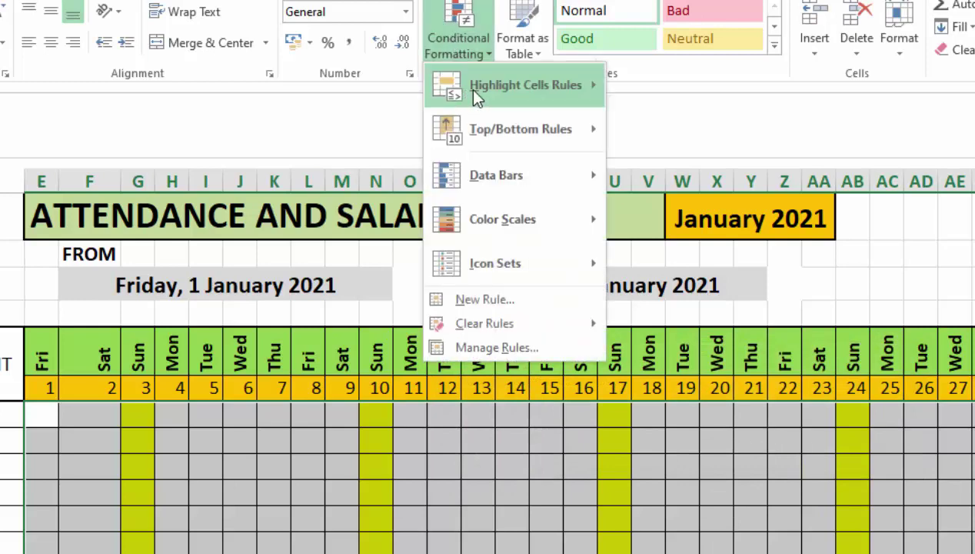
pyautogui.moveTo(525, 85)
pyautogui.click(705, 266)
pyautogui.write('H')
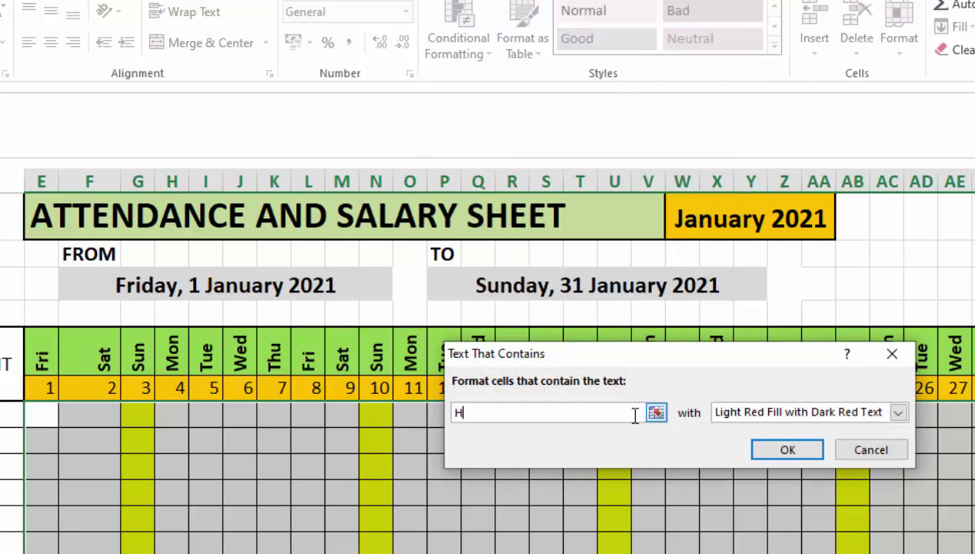
pyautogui.press('Tab')
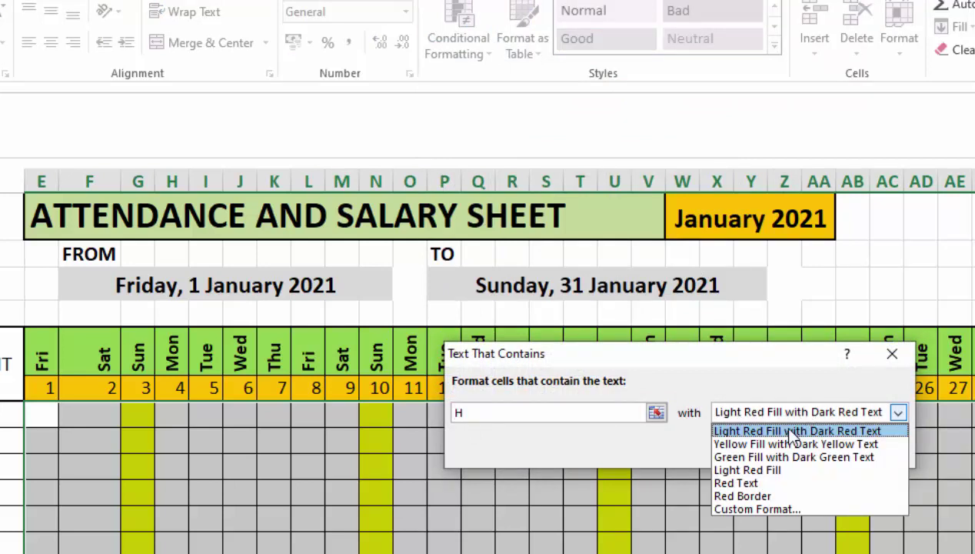
pyautogui.click(768, 507)
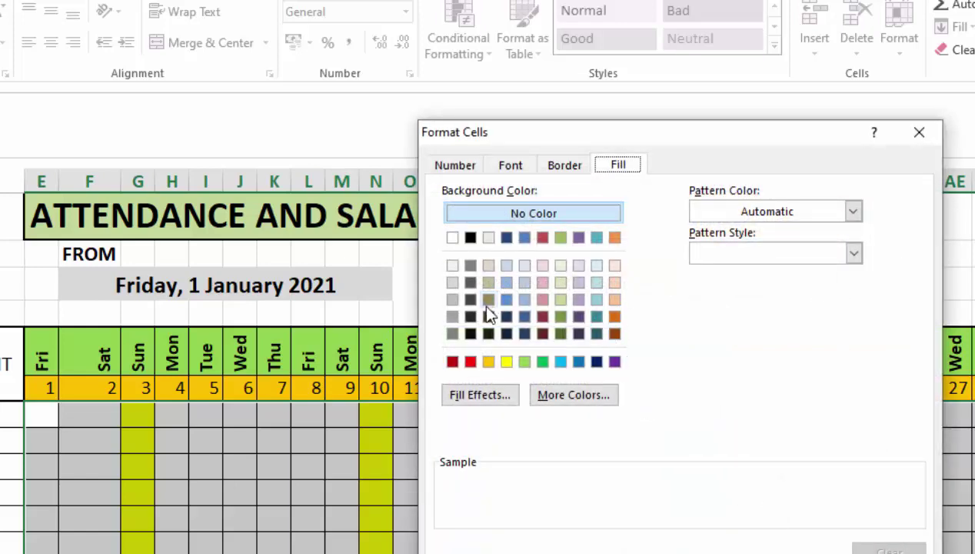
pyautogui.click(470, 361)
pyautogui.click(507, 166)
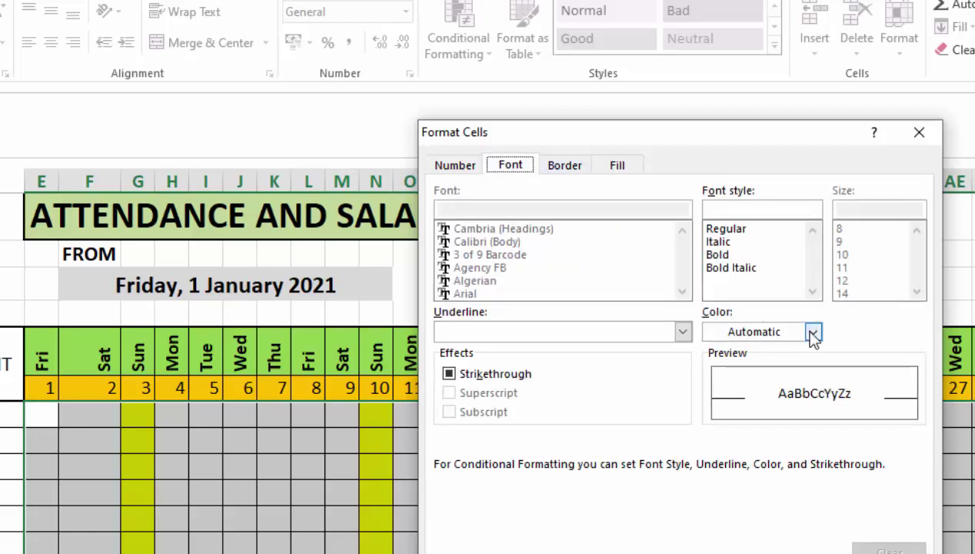
pyautogui.click(812, 331)
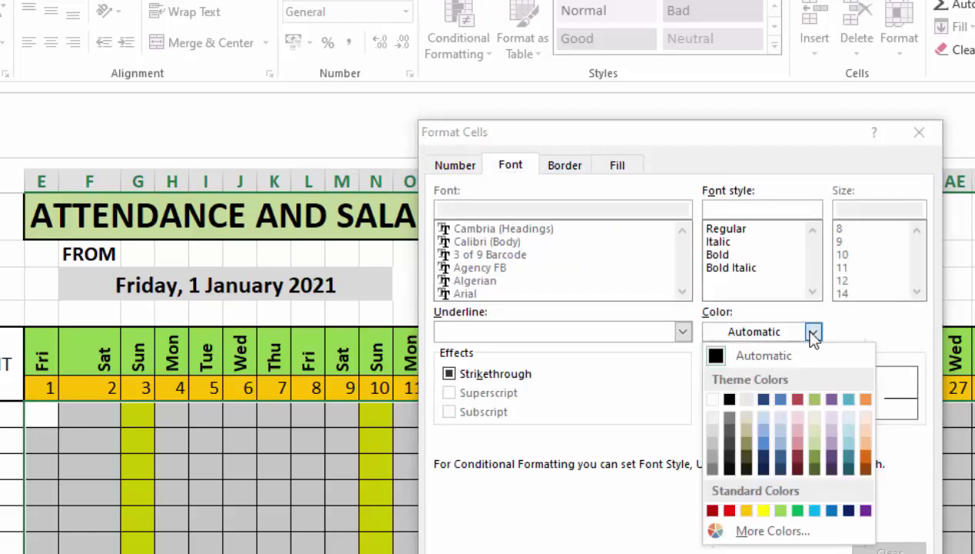
pyautogui.click(729, 402)
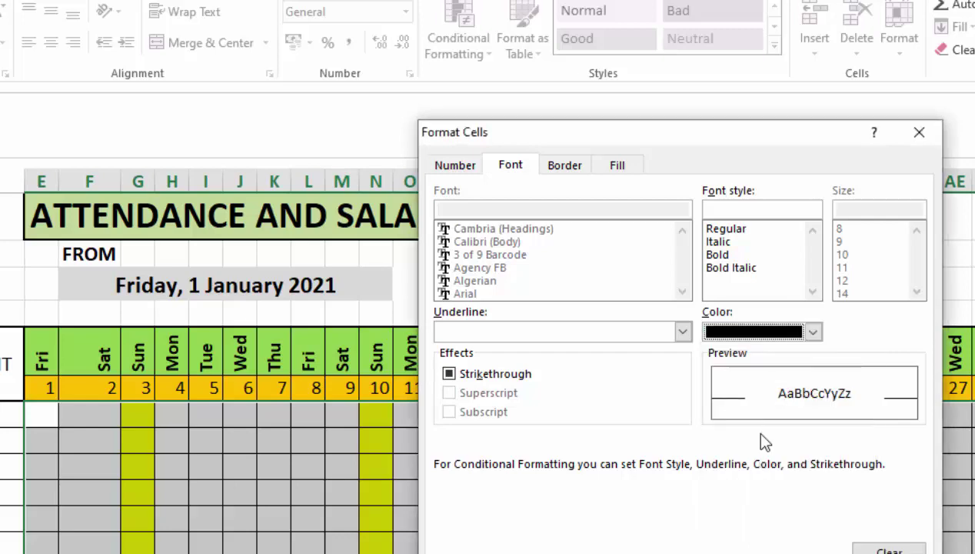
pyautogui.press('Return')
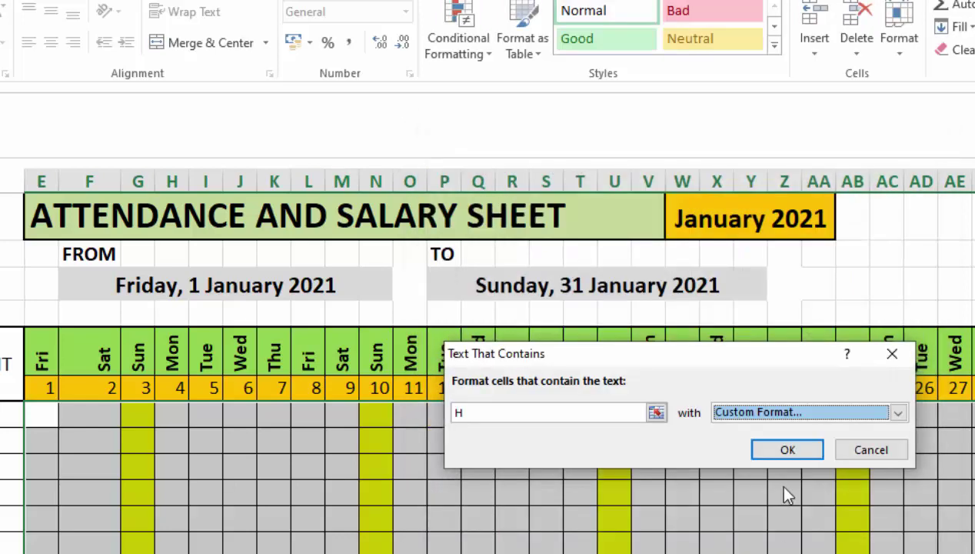
pyautogui.click(786, 450)
pyautogui.click(278, 438)
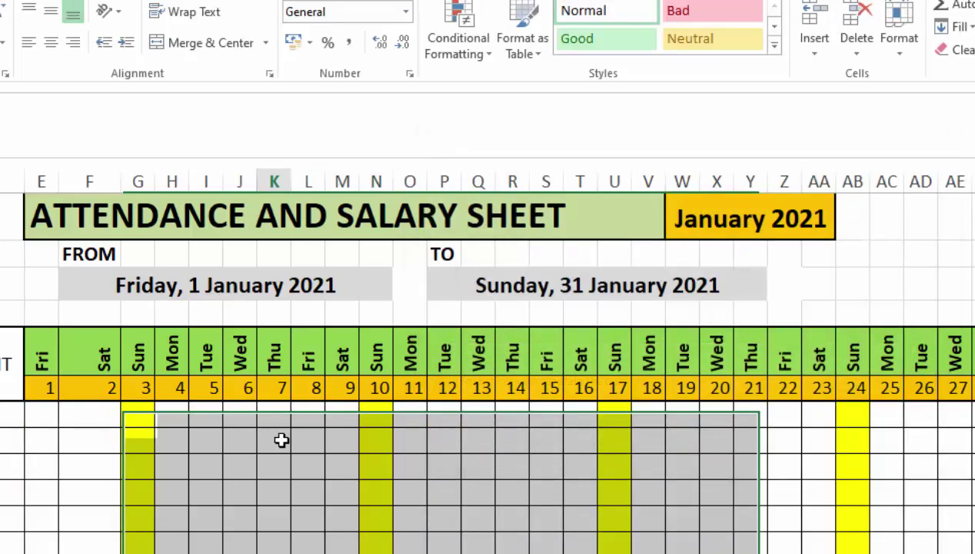
pyautogui.click(40, 414)
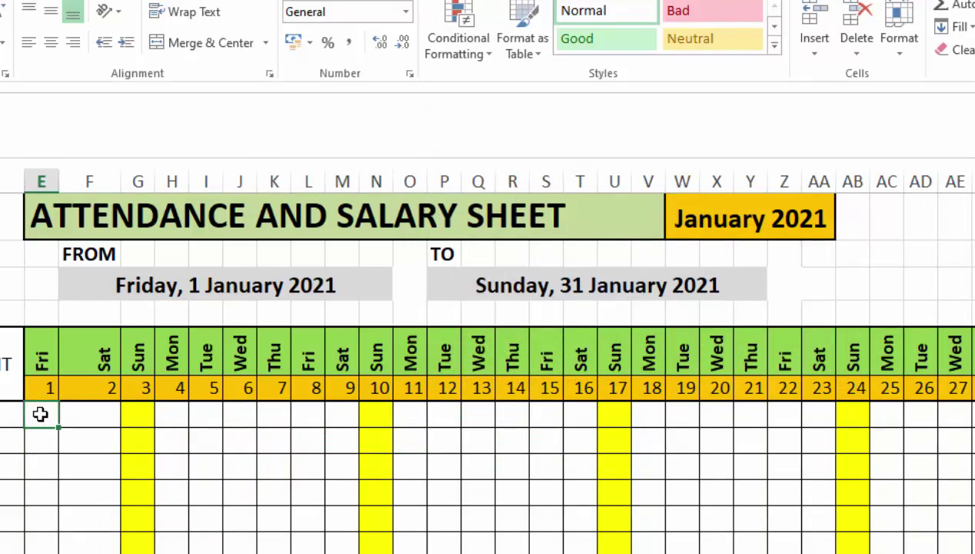
# Enter P marks down day 1 and a holiday mark on Sunday 3
pyautogui.write('P')
pyautogui.press('Return')
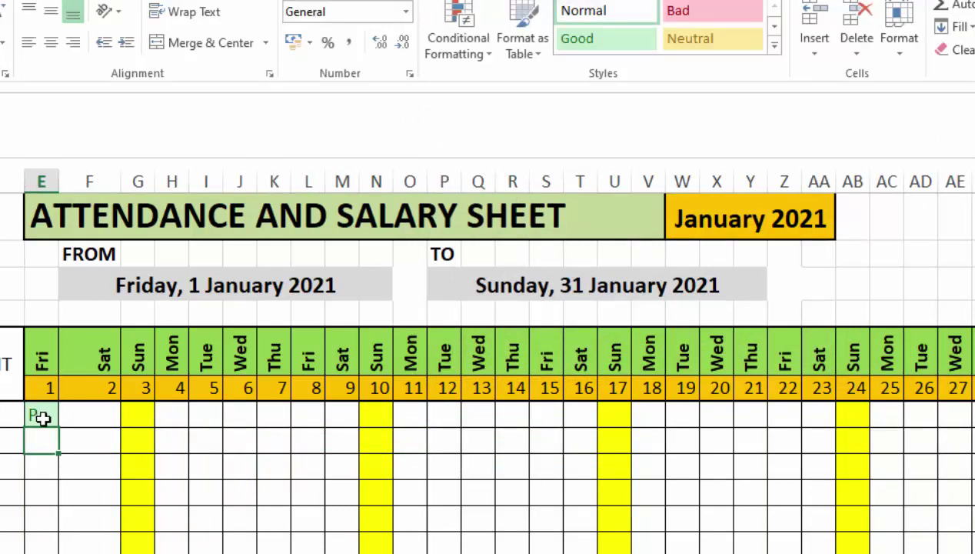
pyautogui.write('P')
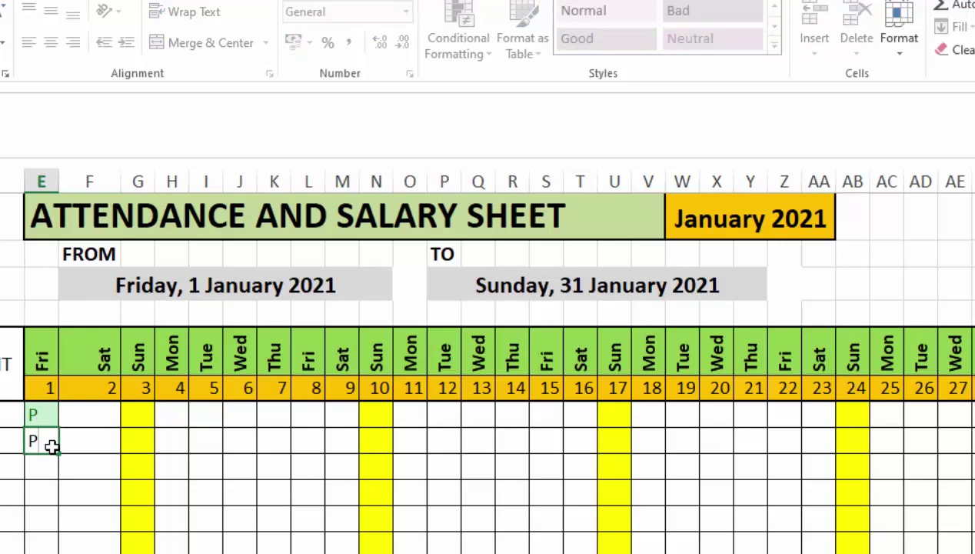
pyautogui.press('Return')
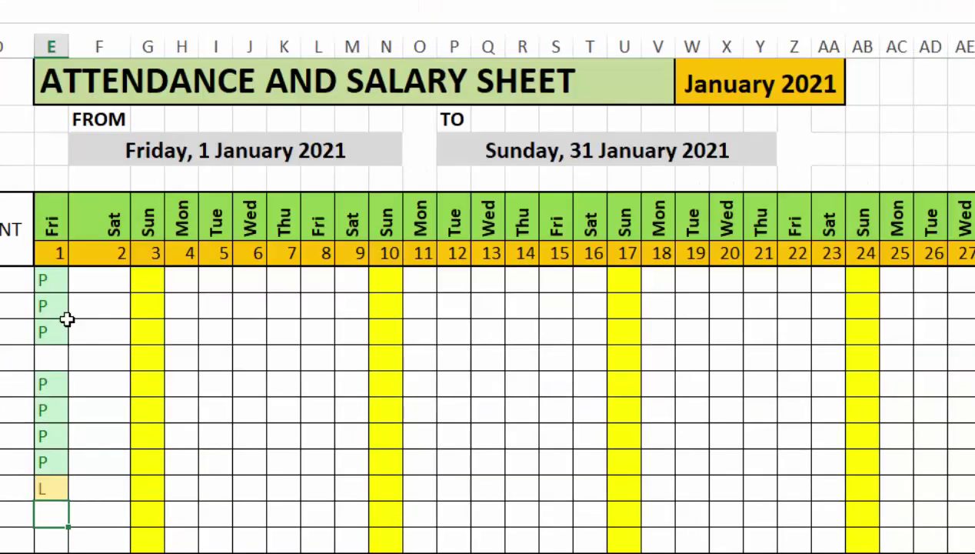
pyautogui.click(157, 302)
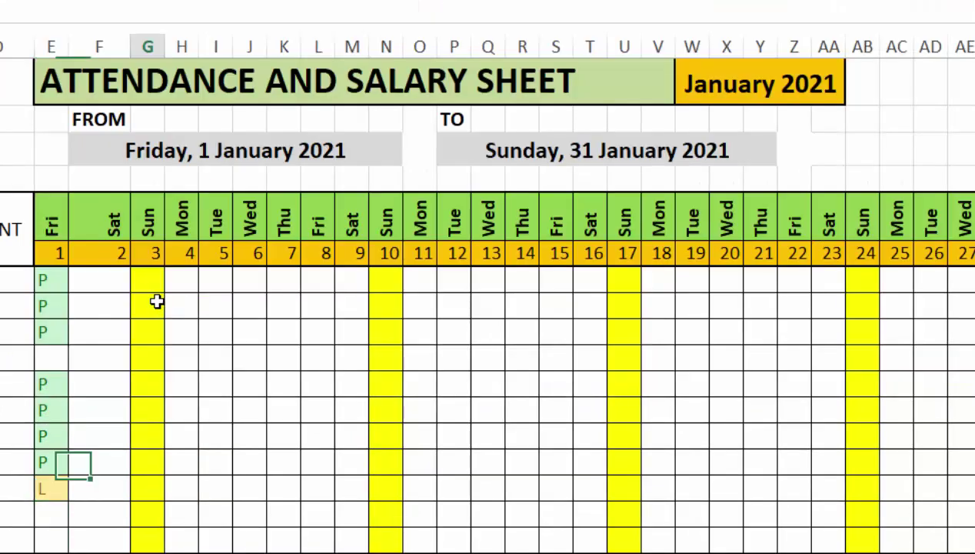
pyautogui.write('H')
pyautogui.press('Tab')
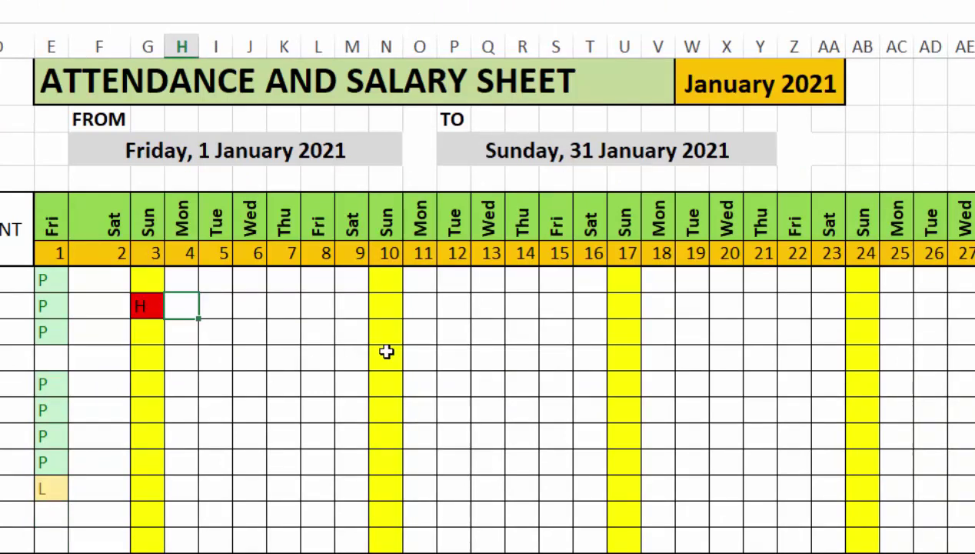
# Fill employee 3's row from Sunday 10 onward with H, L and P marks
pyautogui.click(384, 355)
pyautogui.write('H')
pyautogui.press('Tab')
pyautogui.press('Tab')
pyautogui.press('Tab')
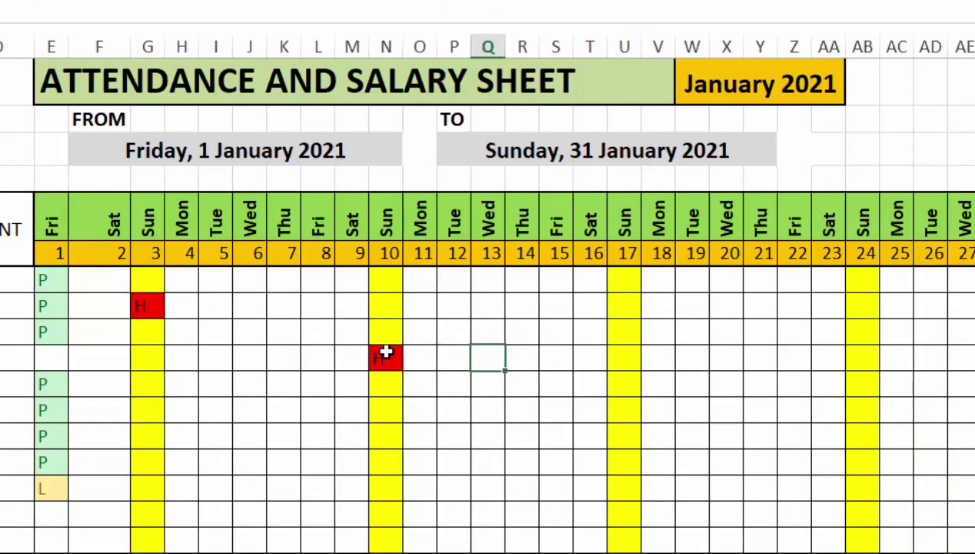
pyautogui.write('H')
pyautogui.press('Tab')
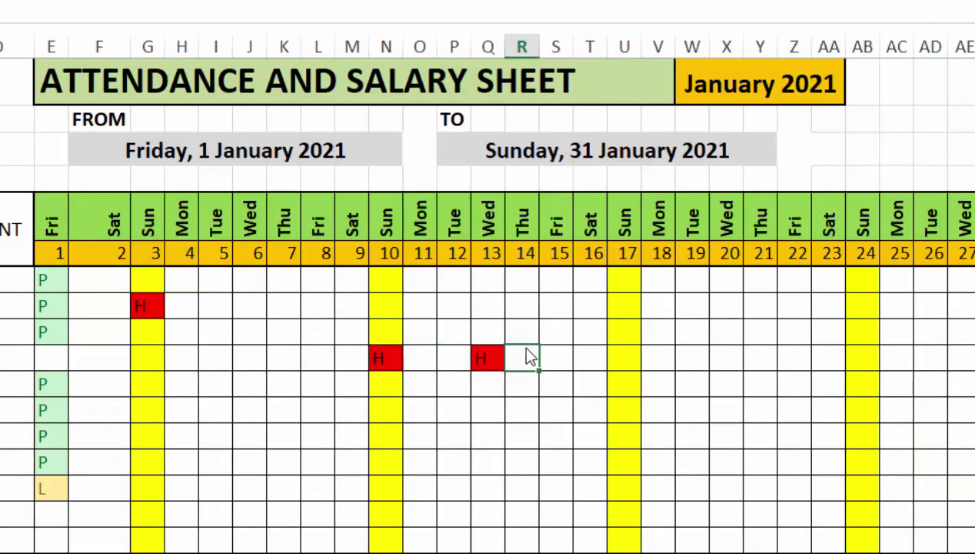
pyautogui.write('L')
pyautogui.press('Tab')
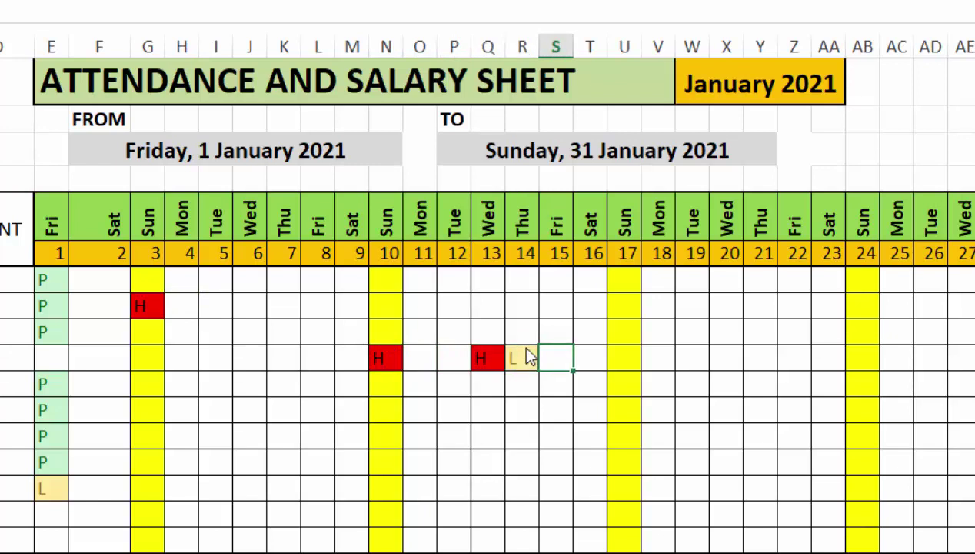
pyautogui.write('P')
pyautogui.press('Tab')
pyautogui.write('P')
pyautogui.press('Tab')
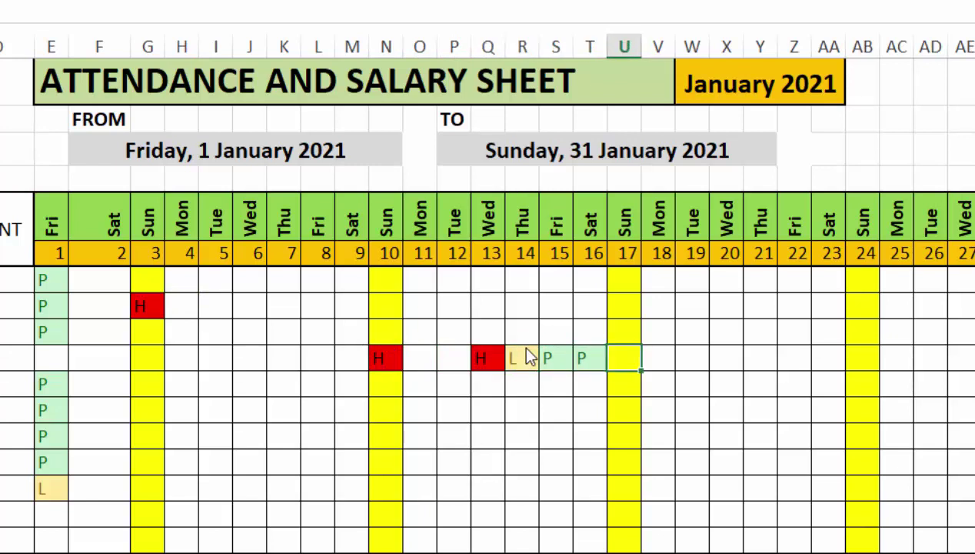
pyautogui.press('Tab')
pyautogui.write('P')
pyautogui.press('Tab')
pyautogui.write('L')
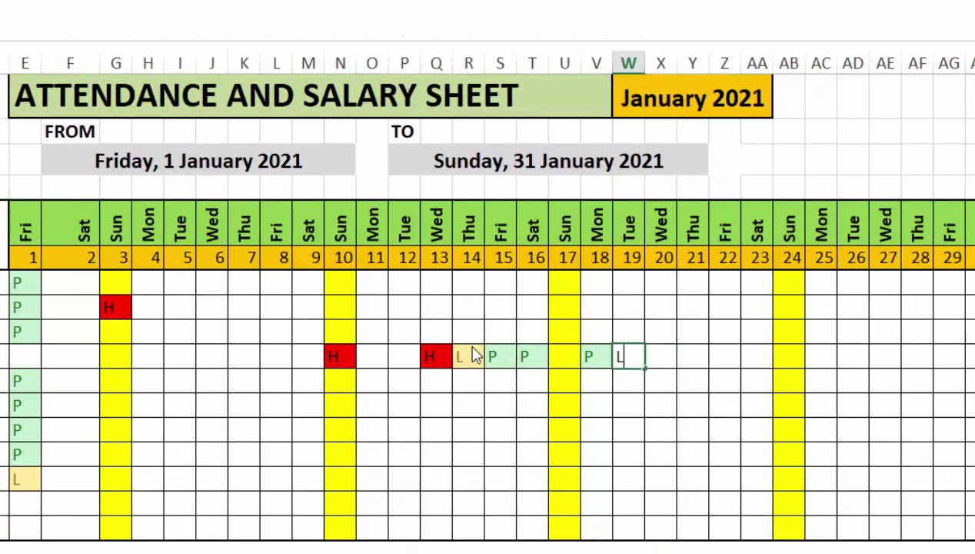
pyautogui.press('Tab')
pyautogui.write('H')
pyautogui.press('Tab')
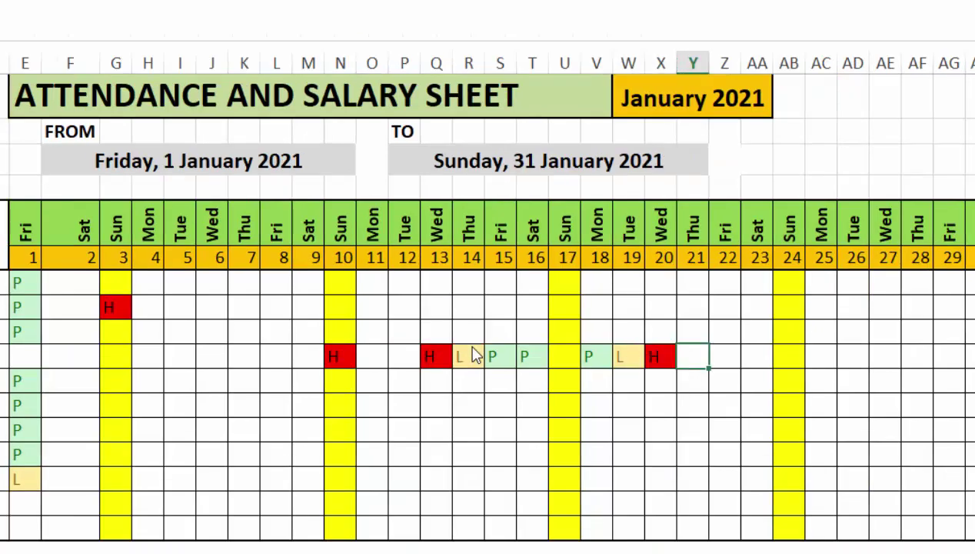
pyautogui.write('P')
# Continue employee 3's row through Thursday 28 with P, H and L marks
pyautogui.press('Tab')
pyautogui.write('K')
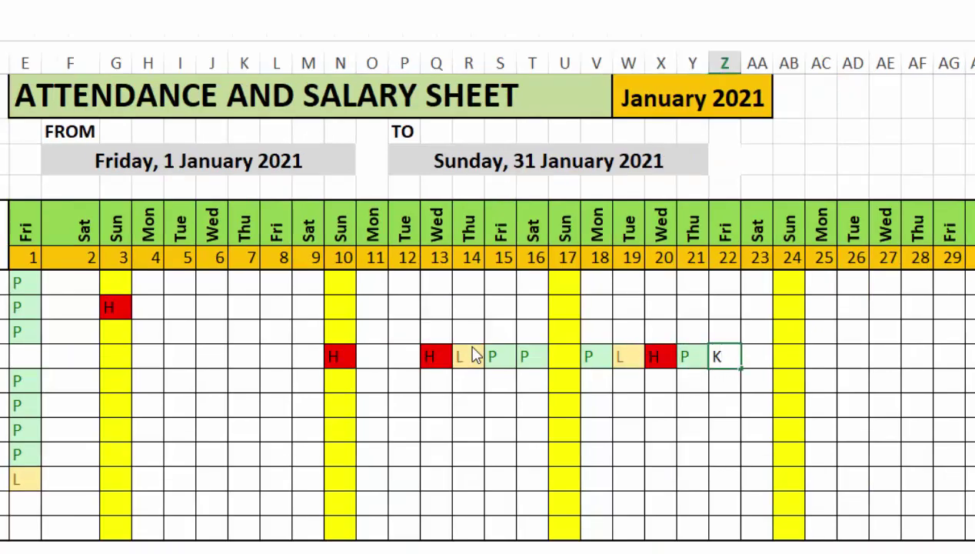
pyautogui.press('BackSpace')
pyautogui.press('Tab')
pyautogui.write('H')
pyautogui.press('Tab')
pyautogui.press('Tab')
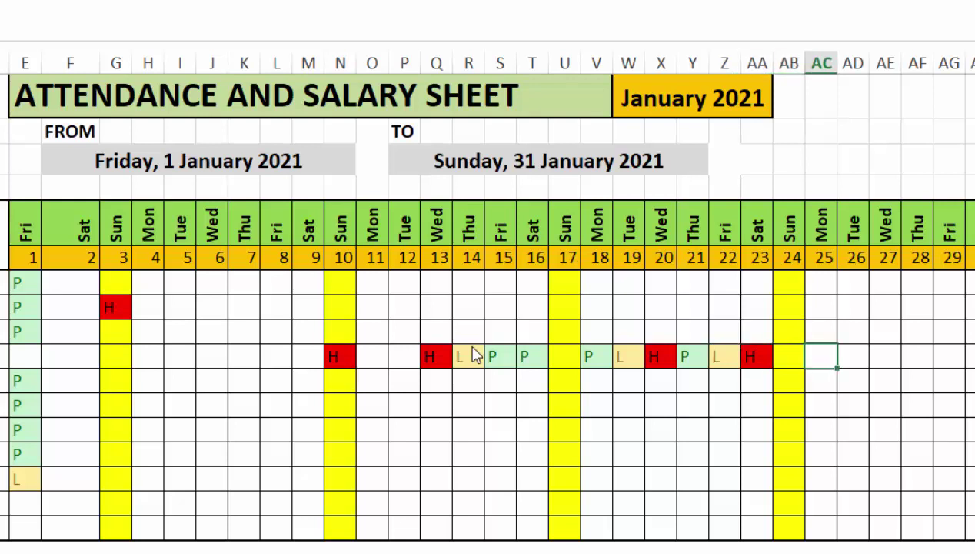
pyautogui.write('L')
pyautogui.press('Tab')
pyautogui.write('P')
pyautogui.press('Tab')
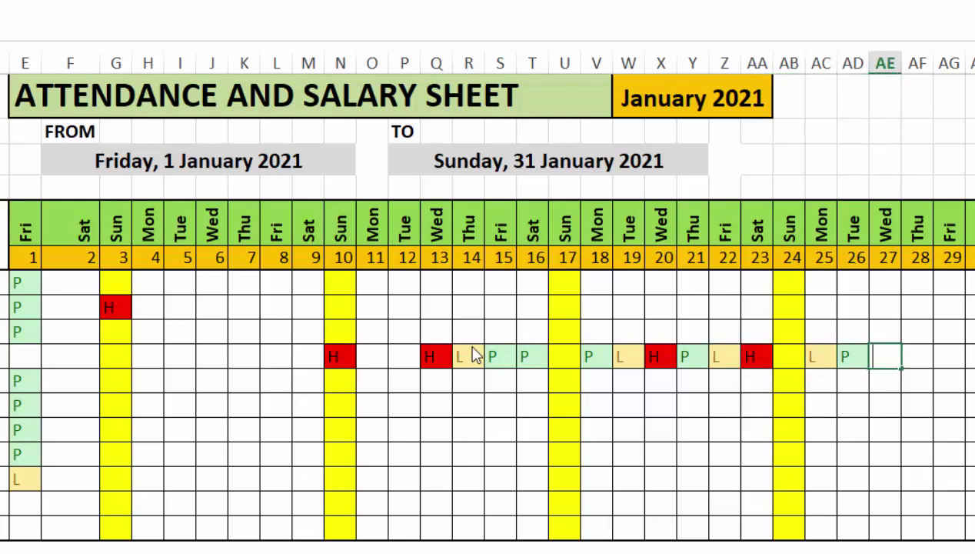
pyautogui.write('H')
pyautogui.press('Tab')
pyautogui.press('Tab')
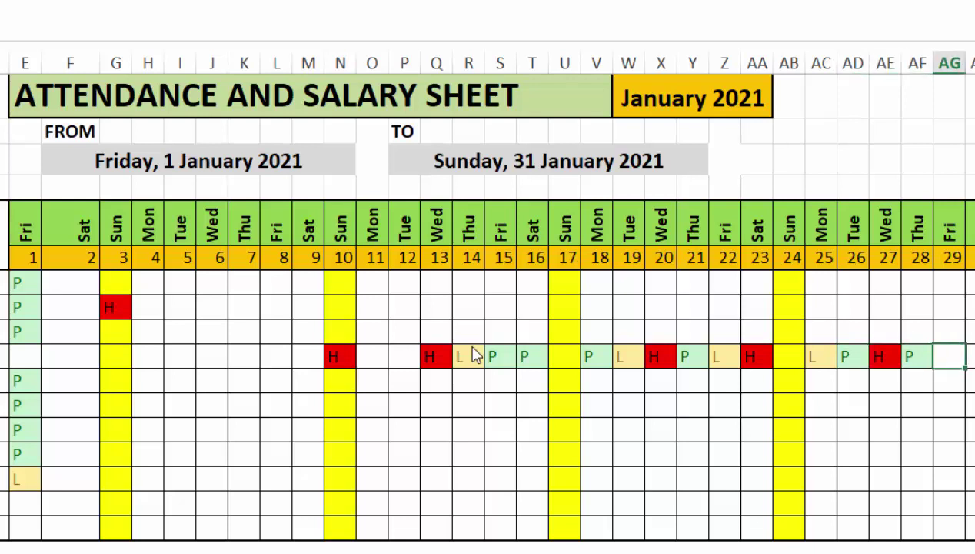
pyautogui.write('P')
pyautogui.press('Tab')
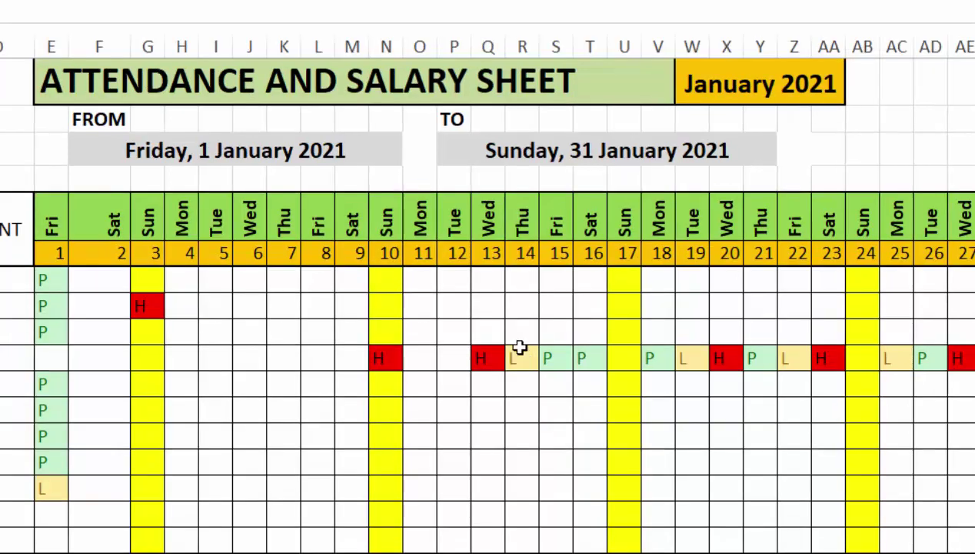
# Inspect the FROM date and January 2021 title formulas, then select the whole sheet
pyautogui.click(444, 469)
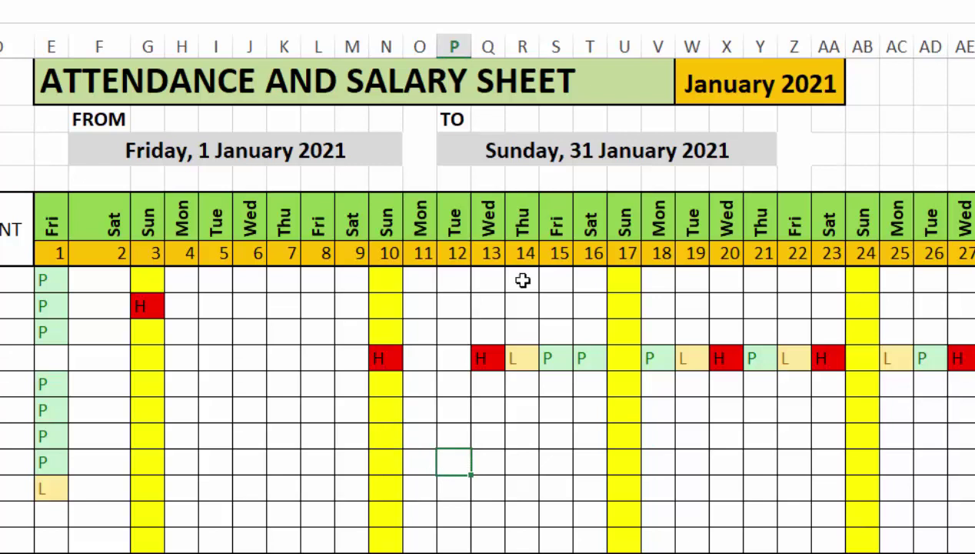
pyautogui.click(299, 150)
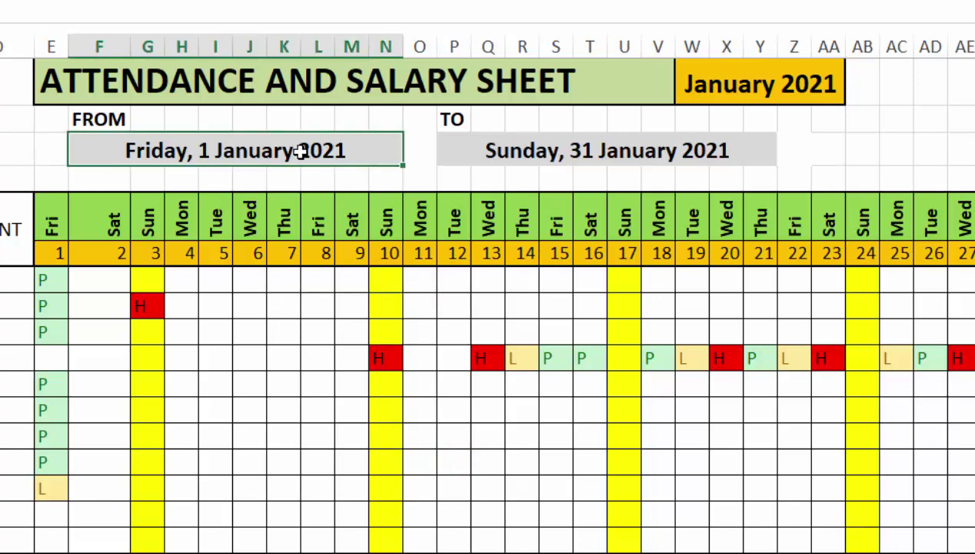
pyautogui.click(747, 87)
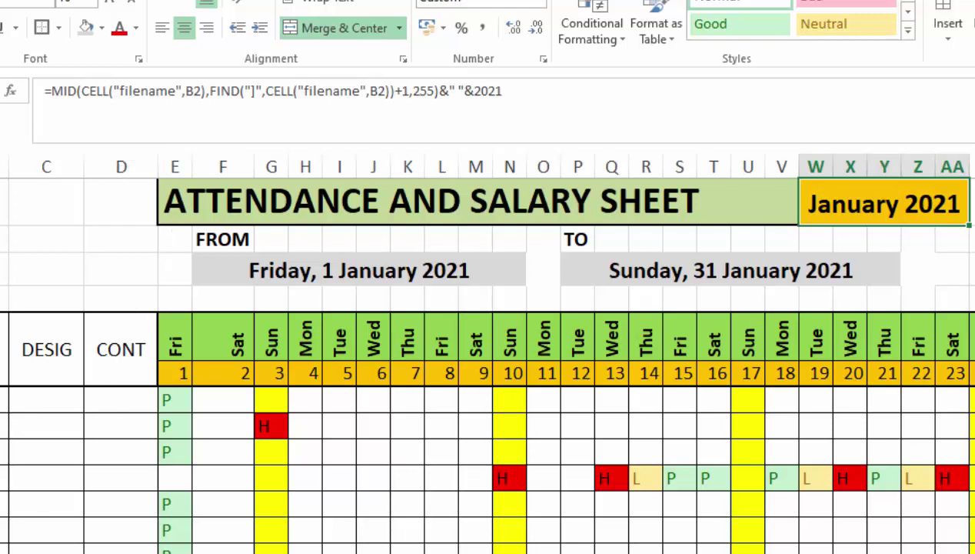
pyautogui.click(223, 547)
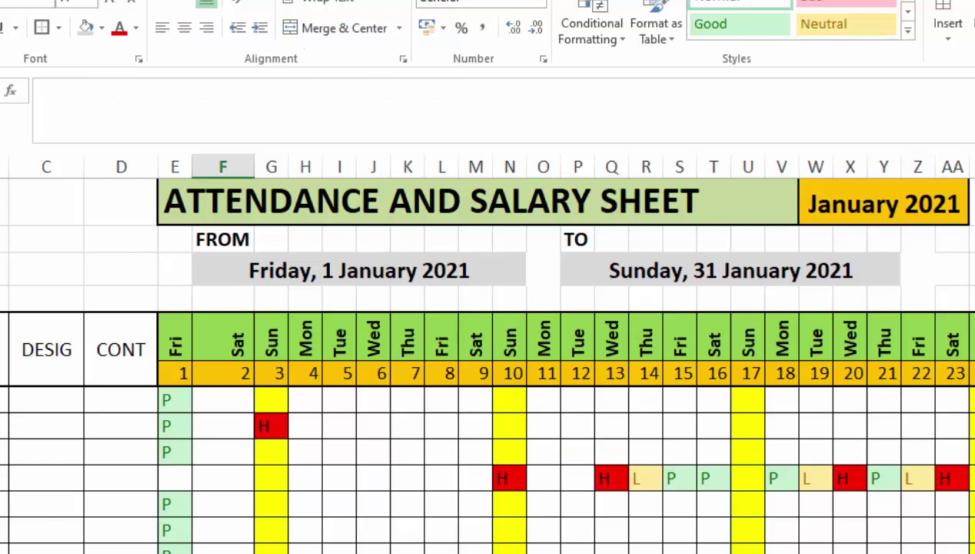
pyautogui.hotkey('ctrl', 'a')
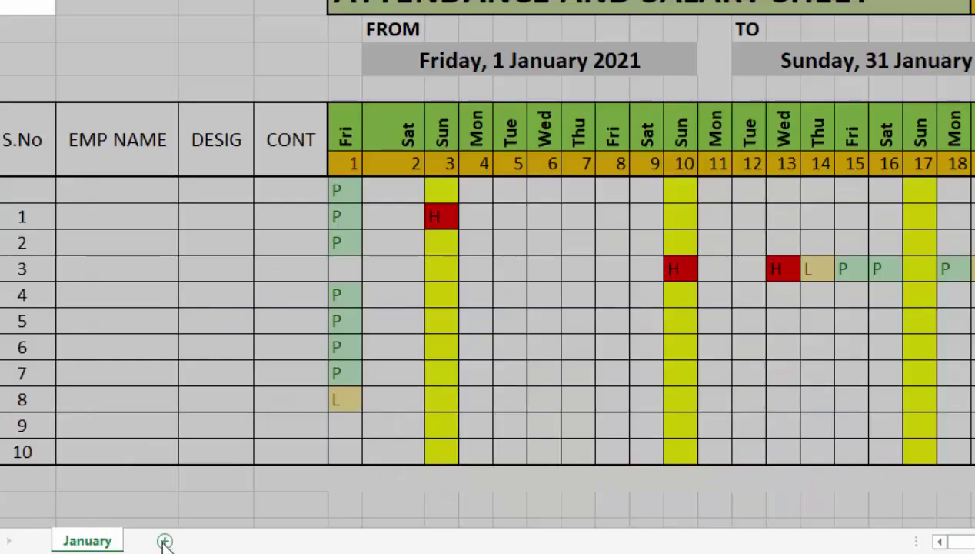
# Add a new sheet and compare Sheet5 with the January sheet
pyautogui.click(163, 543)
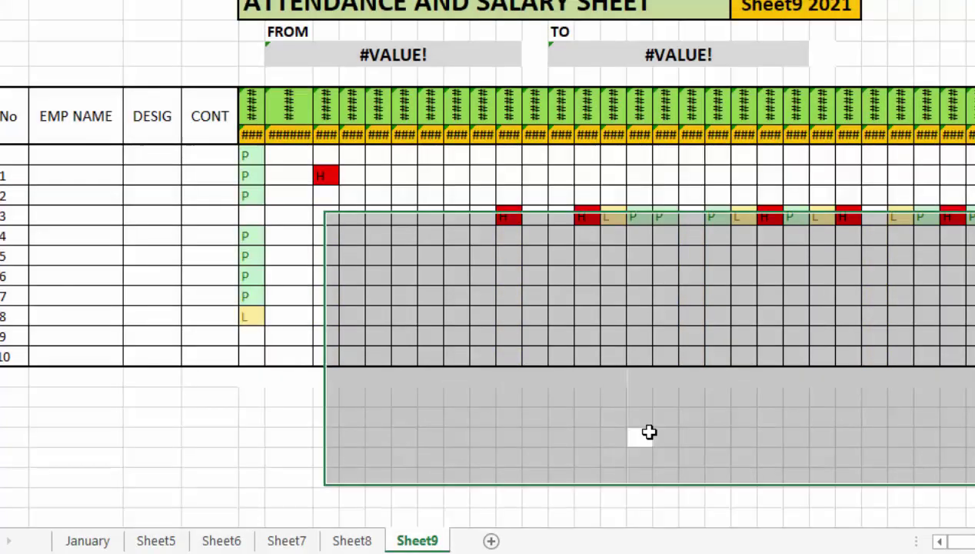
pyautogui.scroll(2, 487, 261)
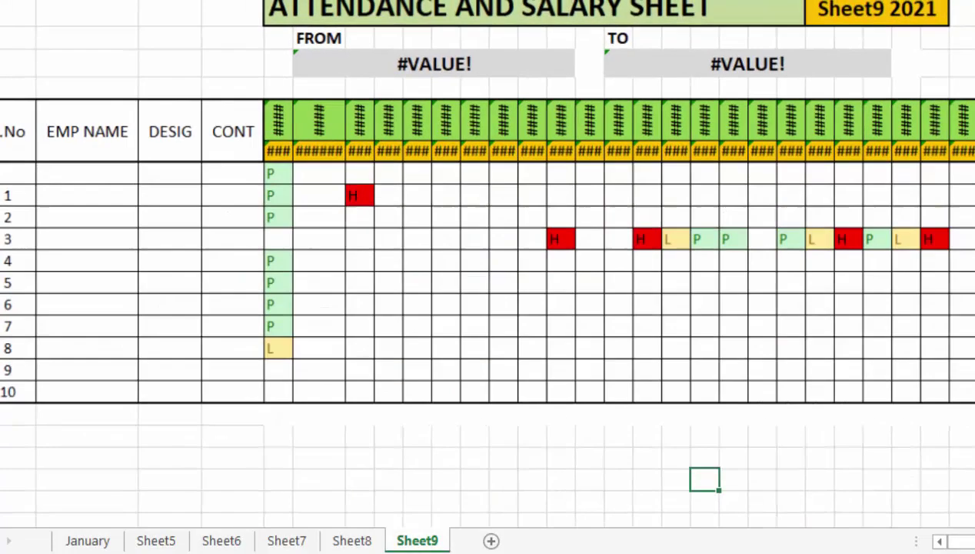
pyautogui.scroll(1, 487, 261)
pyautogui.scroll(1, 488, 261)
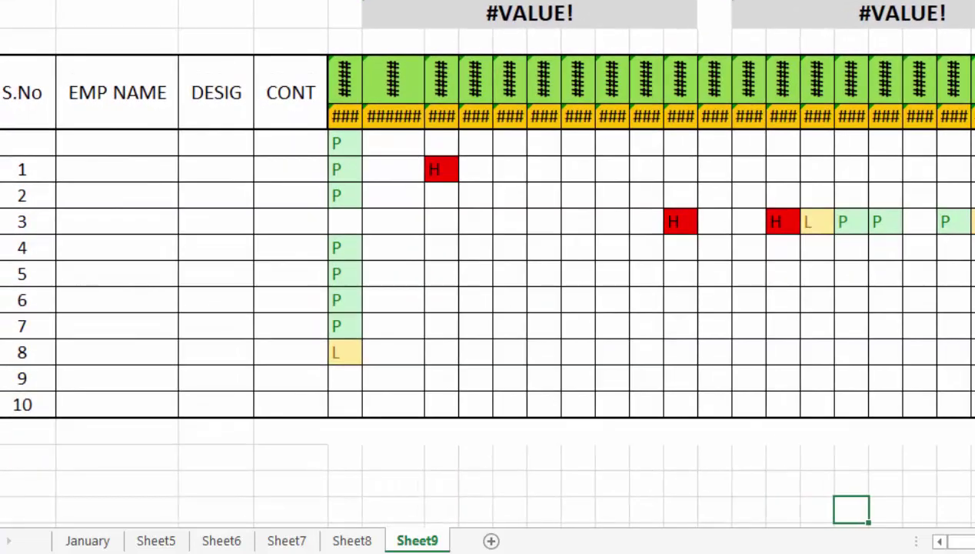
pyautogui.scroll(1, 488, 277)
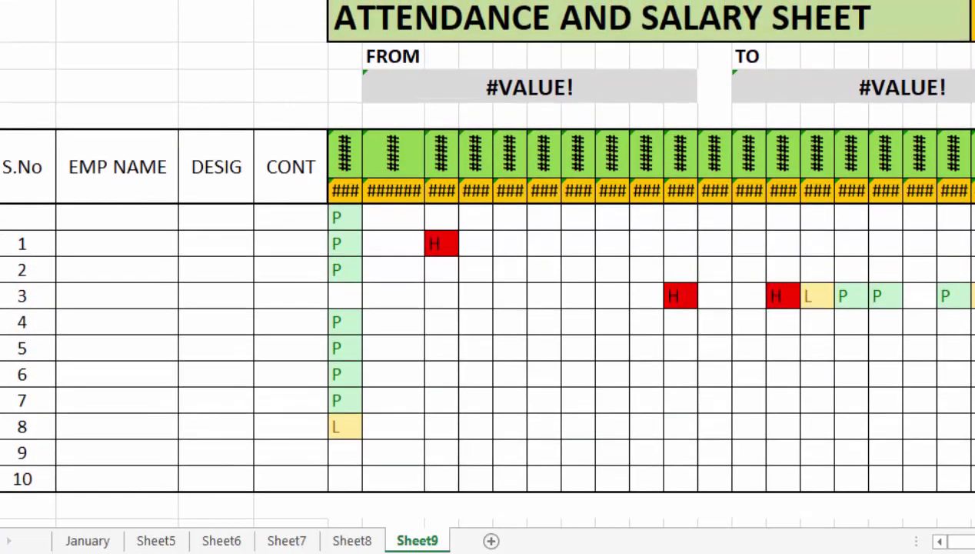
pyautogui.click(155, 540)
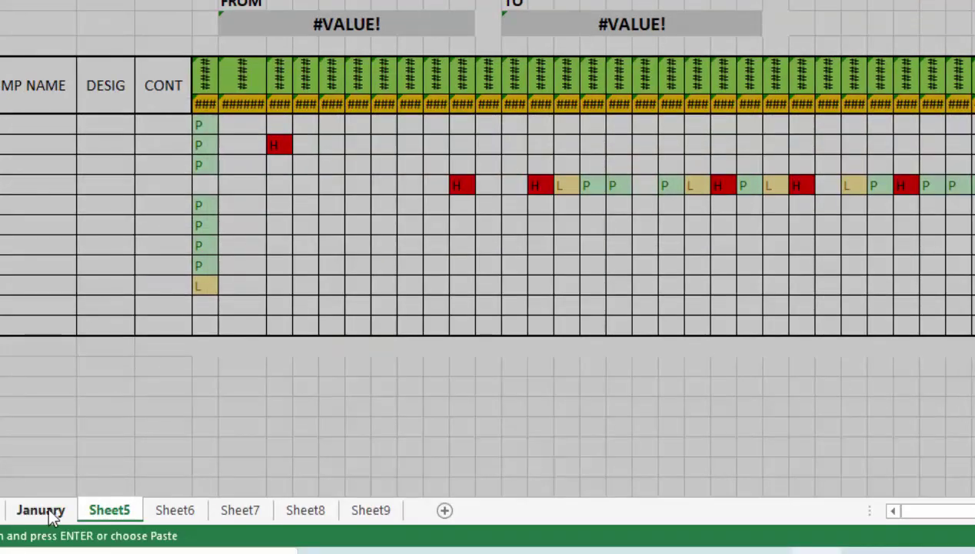
pyautogui.click(46, 512)
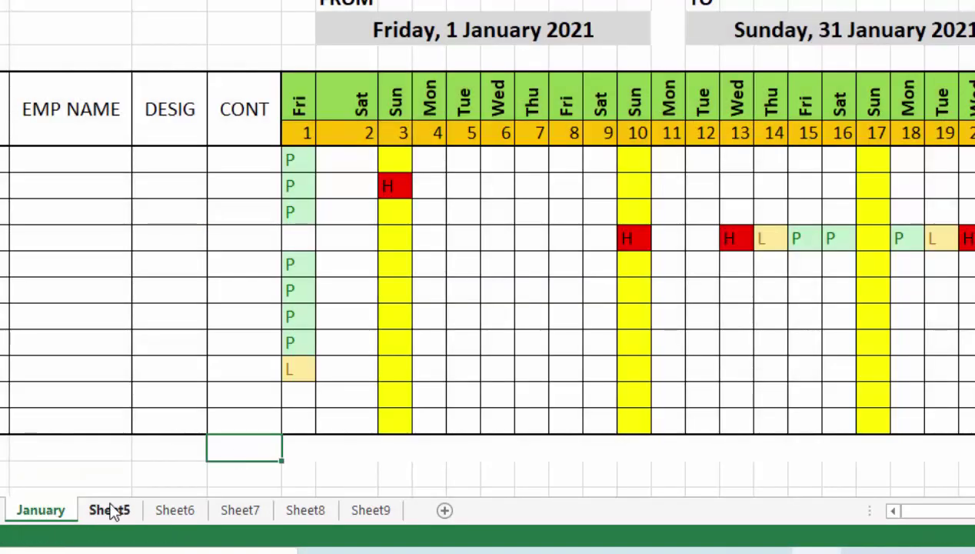
# Rename Sheet5 to February so it shows February 2021 dates
pyautogui.rightClick(110, 509)
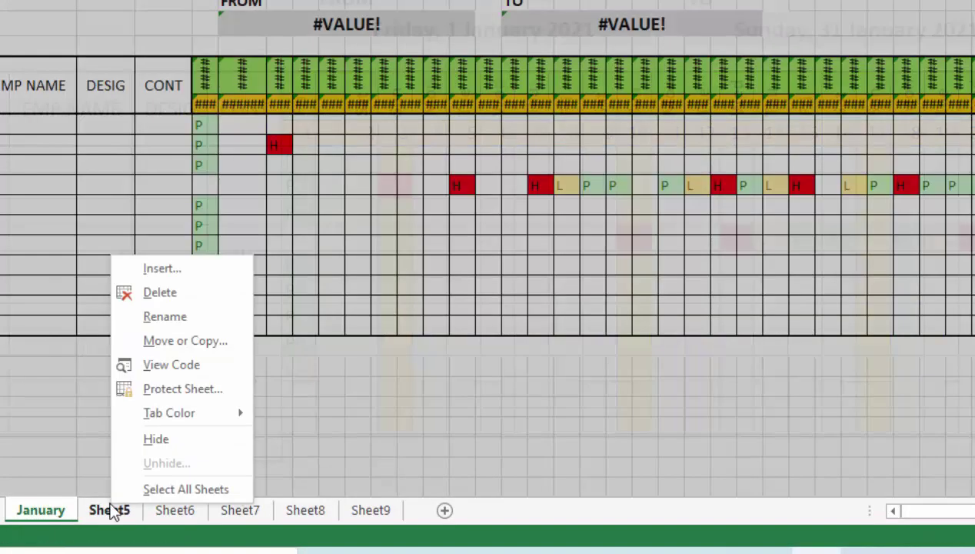
pyautogui.click(166, 317)
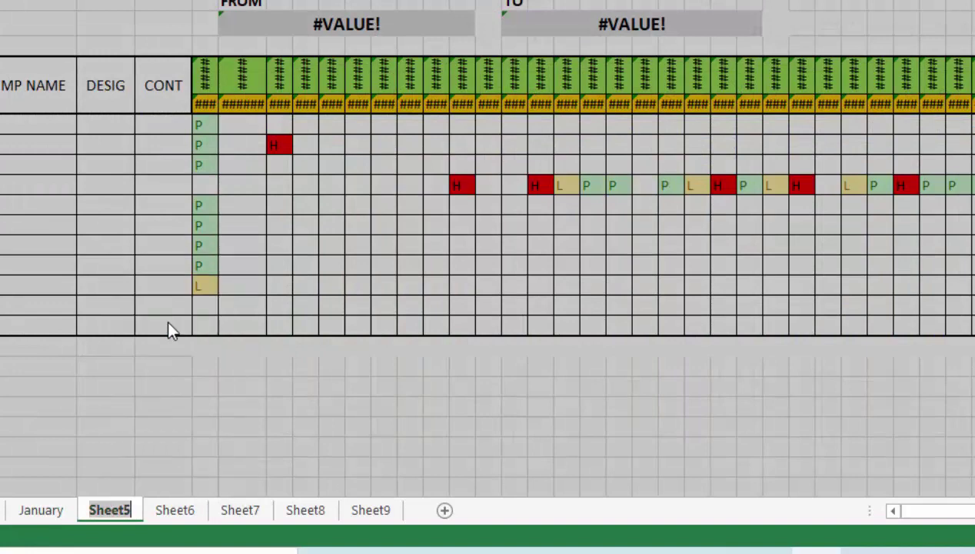
pyautogui.write('February')
pyautogui.press('Return')
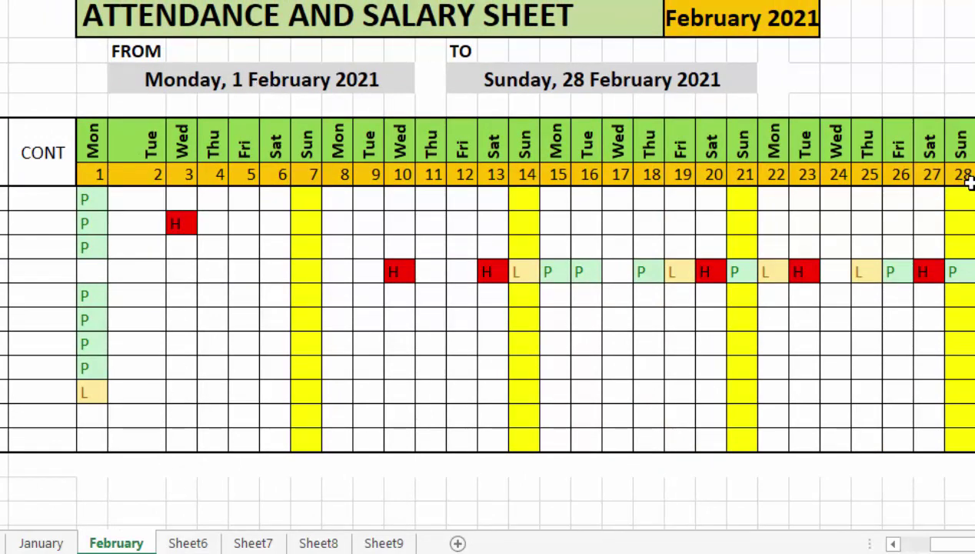
# Rename Sheet6 to March and scroll back to view the whole grid
pyautogui.rightClick(183, 543)
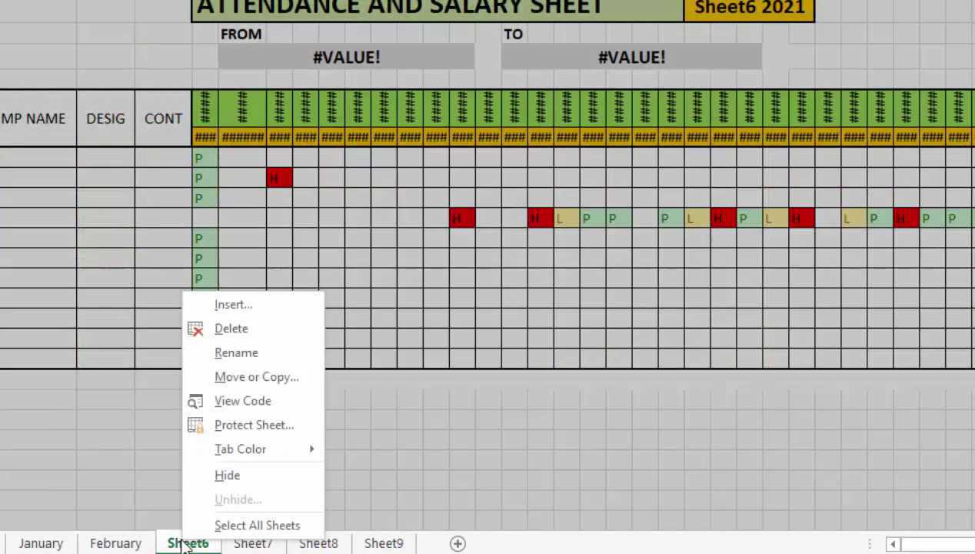
pyautogui.click(227, 357)
pyautogui.write('Ma')
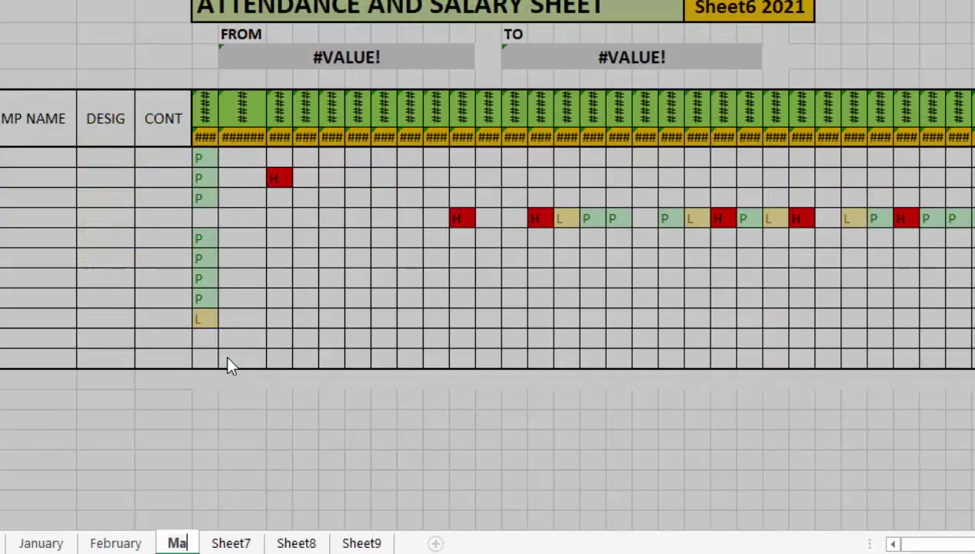
pyautogui.write('rch')
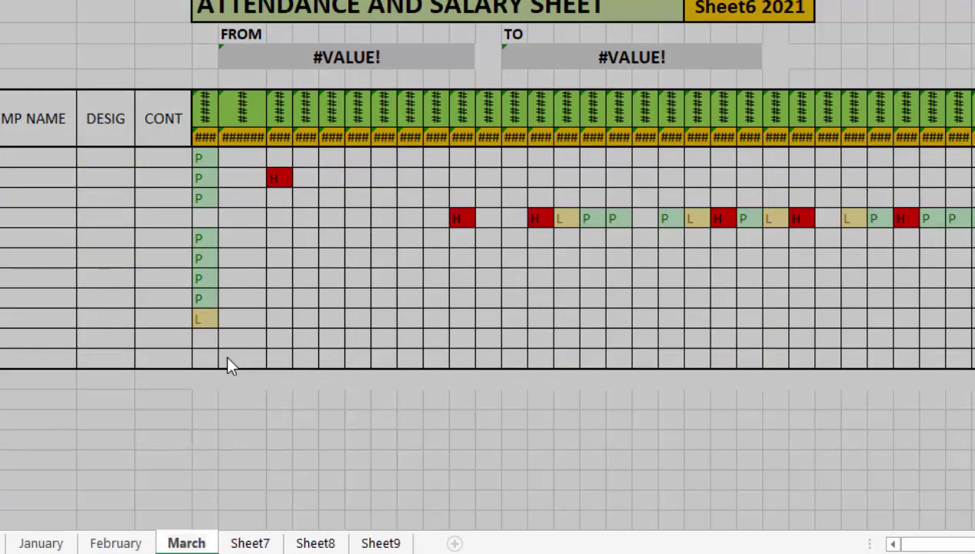
pyautogui.press('Return')
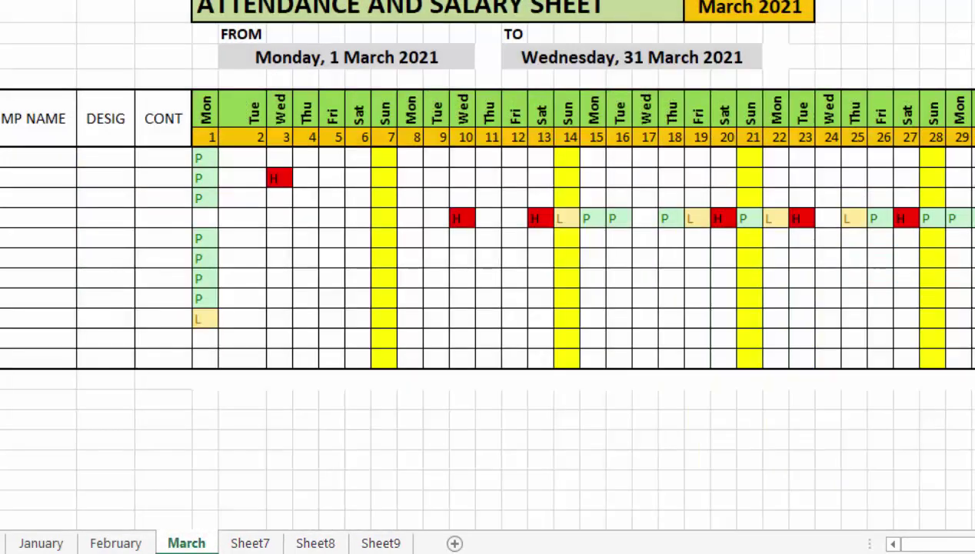
pyautogui.scroll(1, 487, 261)
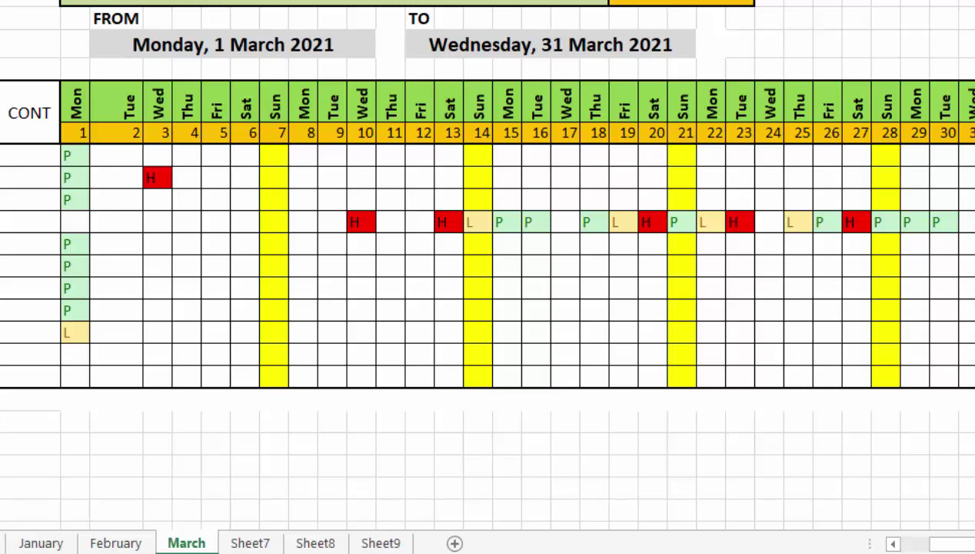
pyautogui.hscroll(-3, 680, 329)
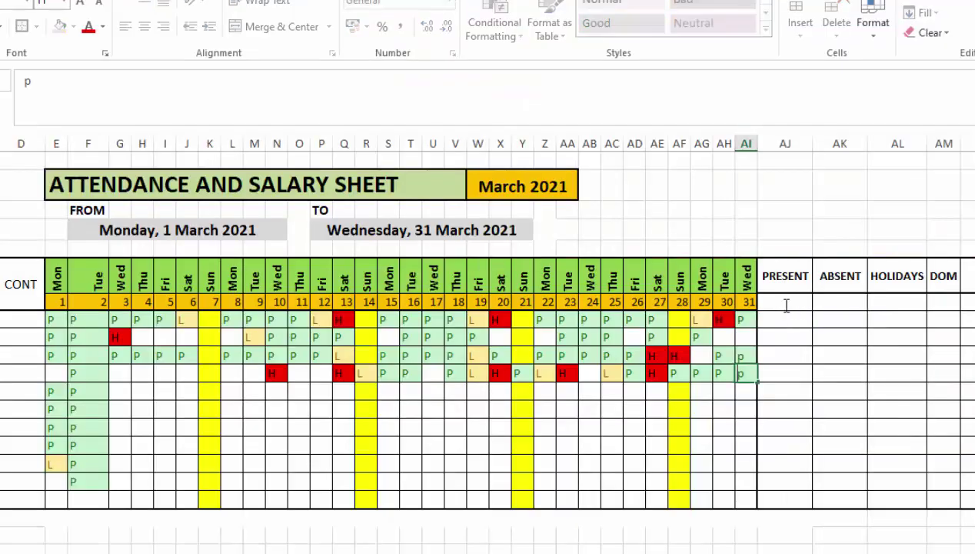
# Count each employee's P marks under PRESENT with =COUNTIF(E8:AI8,"P"), filled down
pyautogui.click(785, 302)
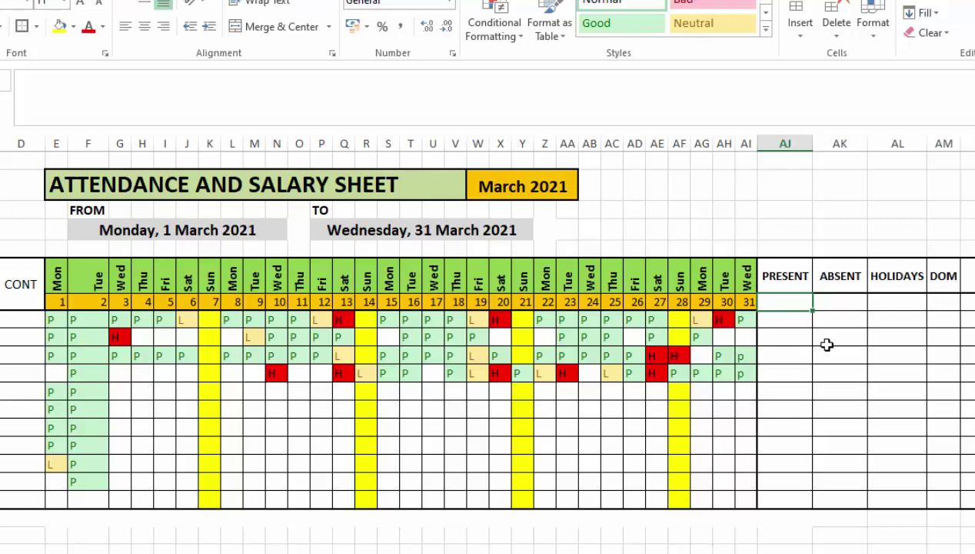
pyautogui.write('=COUNTIF')
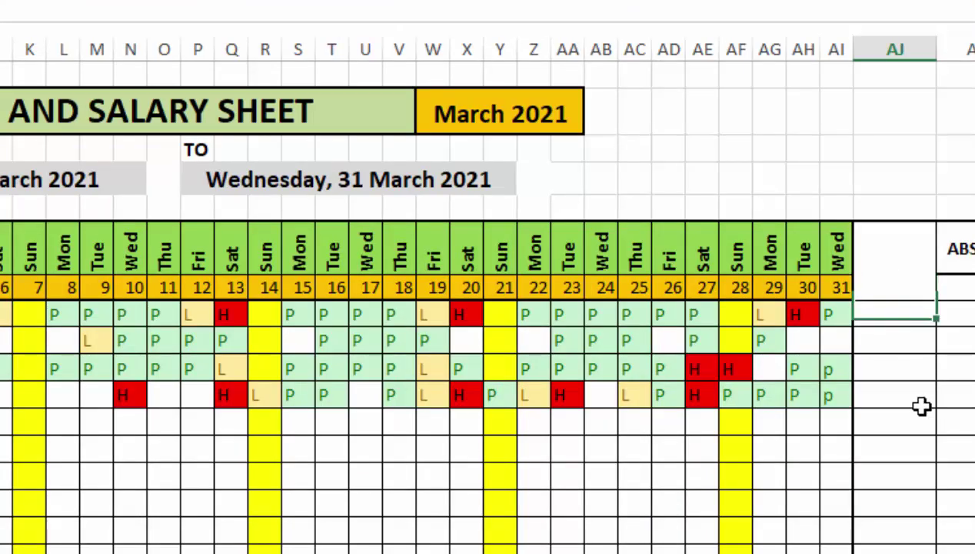
pyautogui.click(890, 317)
pyautogui.write('=')
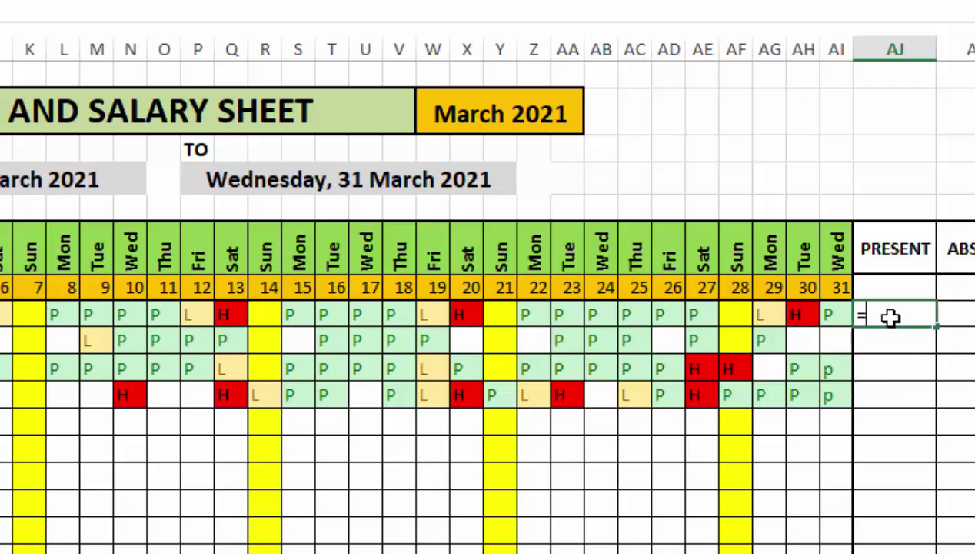
pyautogui.write('COUNTIF')
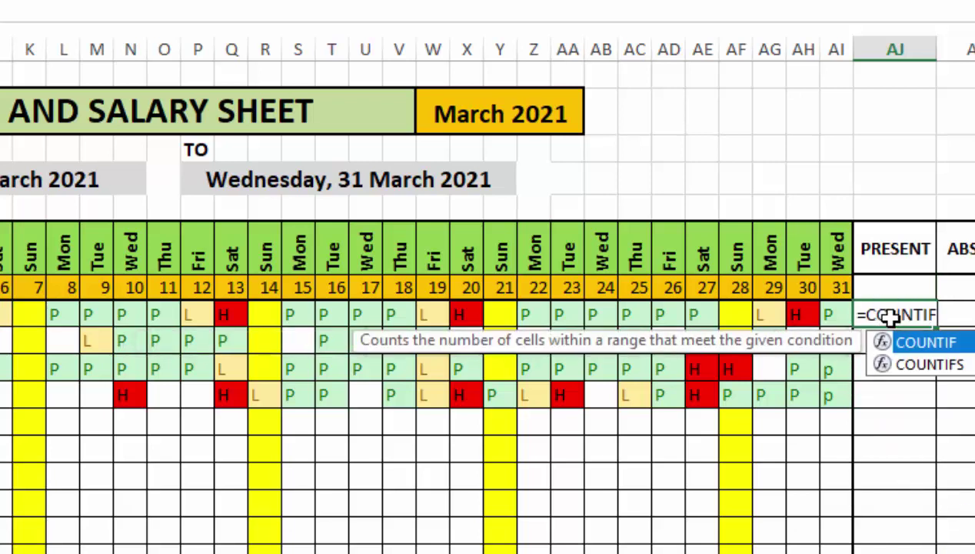
pyautogui.write('(')
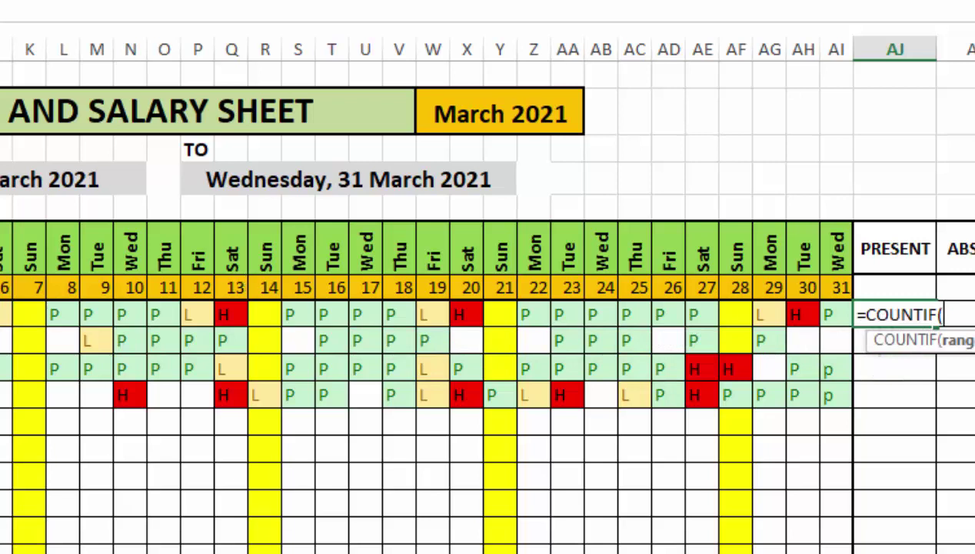
pyautogui.moveTo(2, 313); pyautogui.dragTo(762, 314)
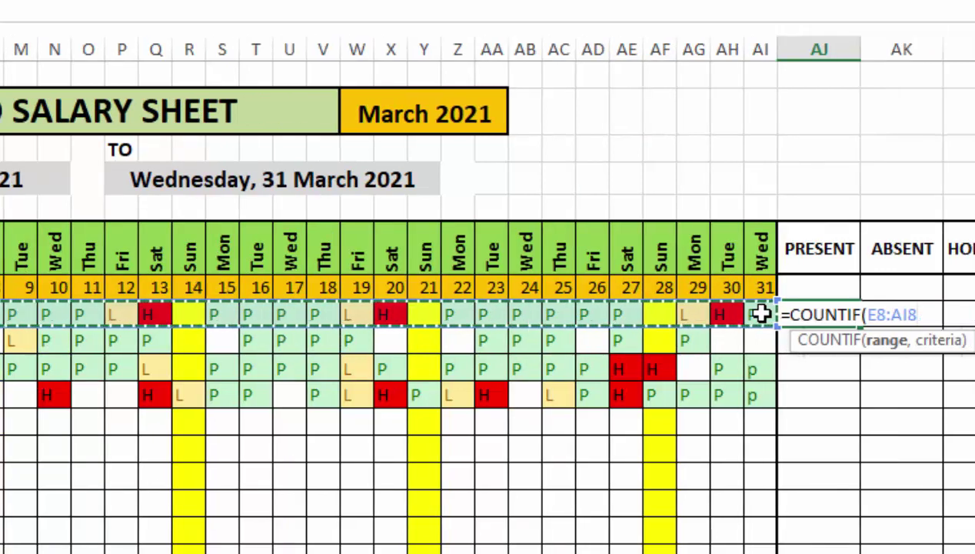
pyautogui.write(',')
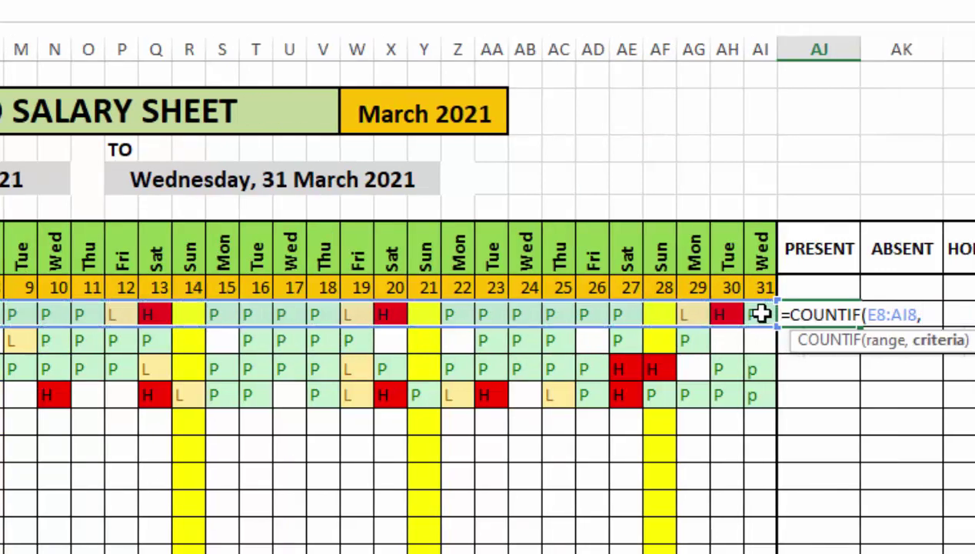
pyautogui.write('"P')
pyautogui.press('Return')
pyautogui.click(830, 308)
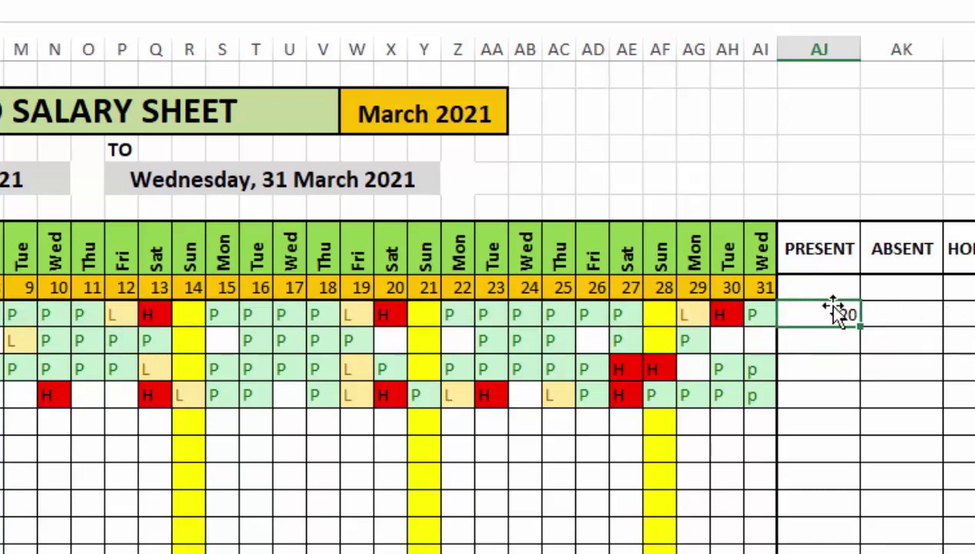
pyautogui.doubleClick(862, 331)
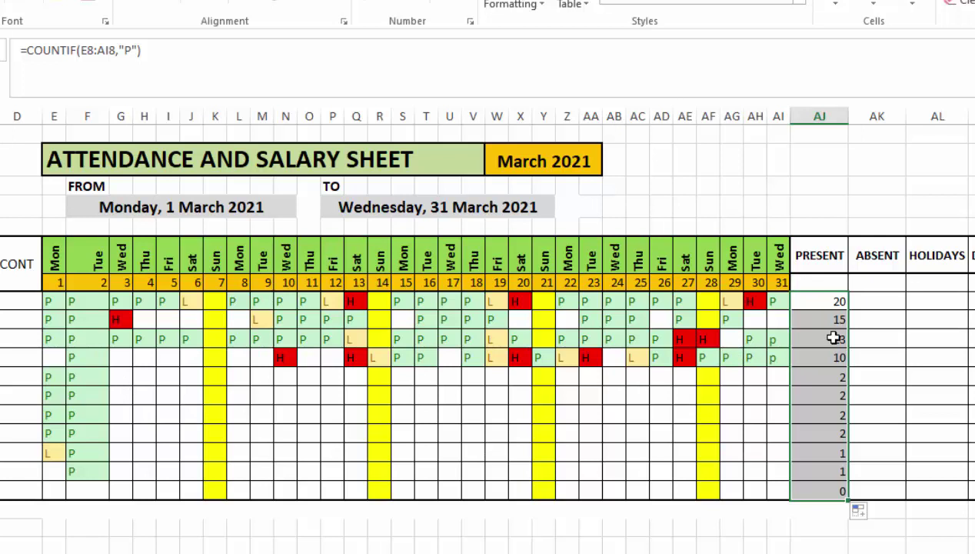
# Count each employee's L marks in the ABSENT column with COUNTIF, filled down
pyautogui.click(879, 298)
pyautogui.write('=COU')
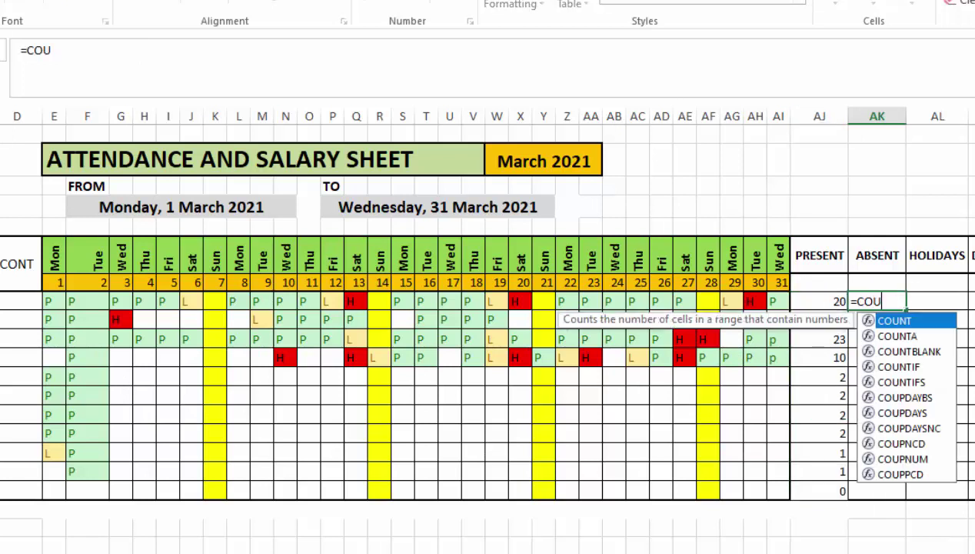
pyautogui.write('NTIF(')
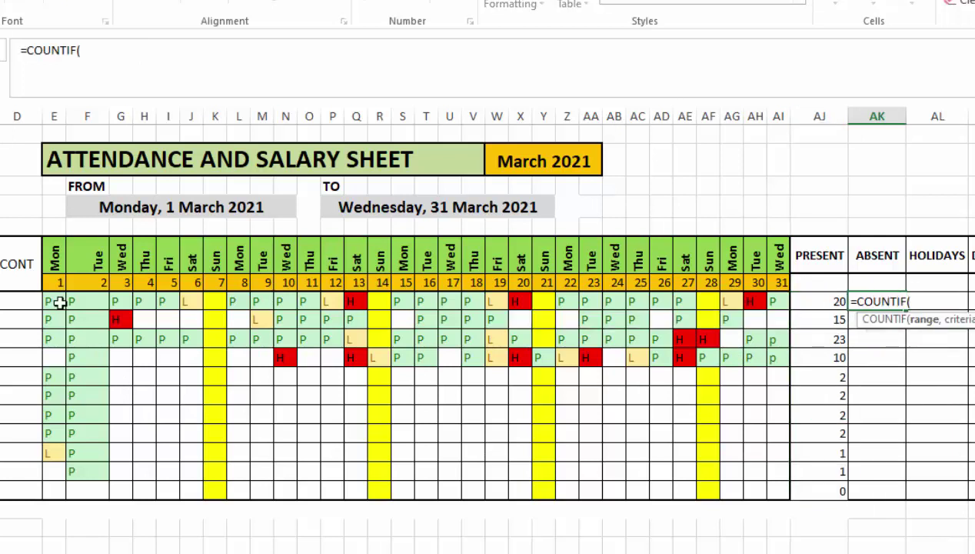
pyautogui.moveTo(47, 301); pyautogui.dragTo(767, 302)
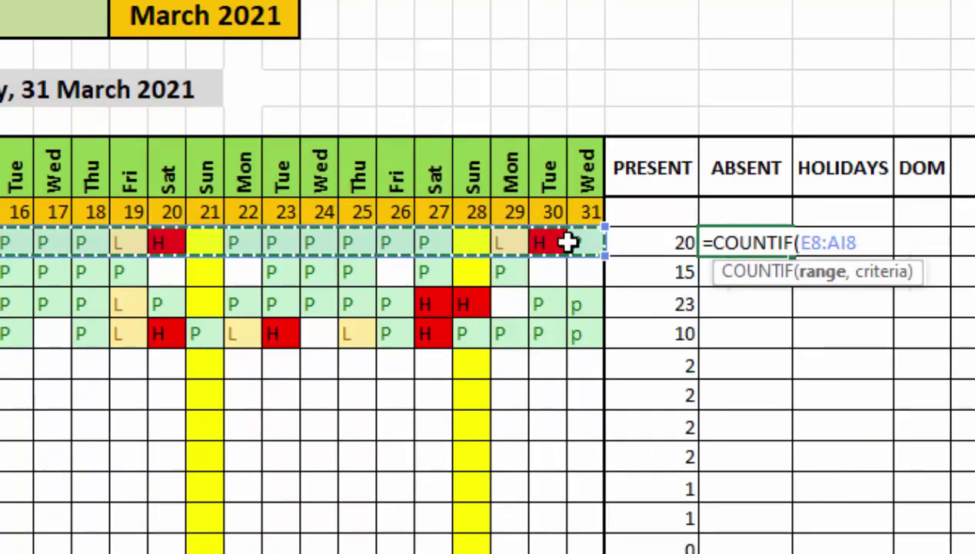
pyautogui.write(',')
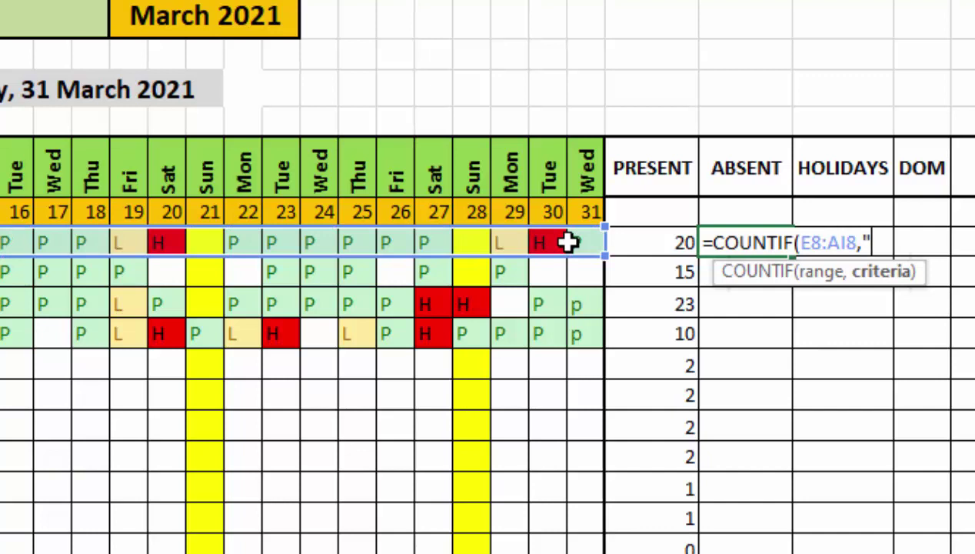
pyautogui.write(')')
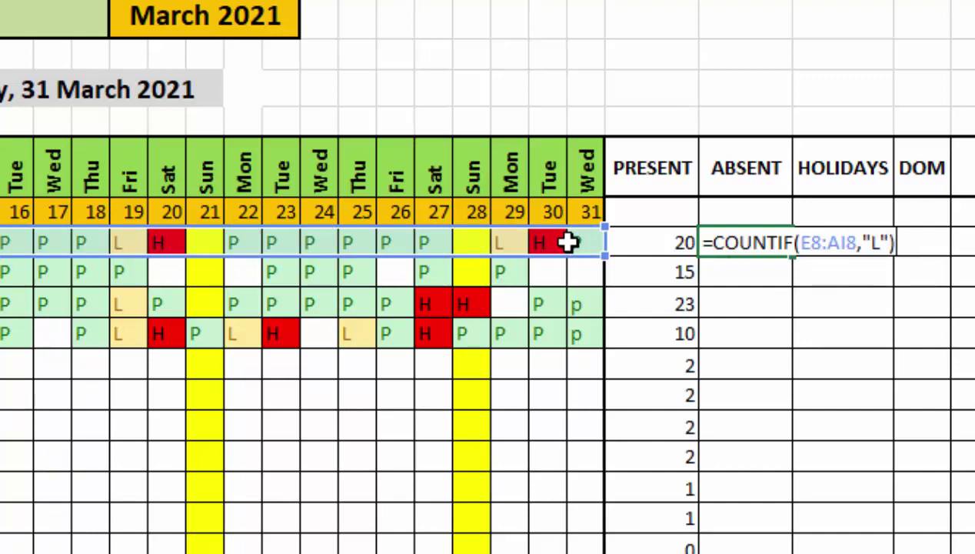
pyautogui.hotkey('ctrl', 'Return')
pyautogui.doubleClick(794, 257)
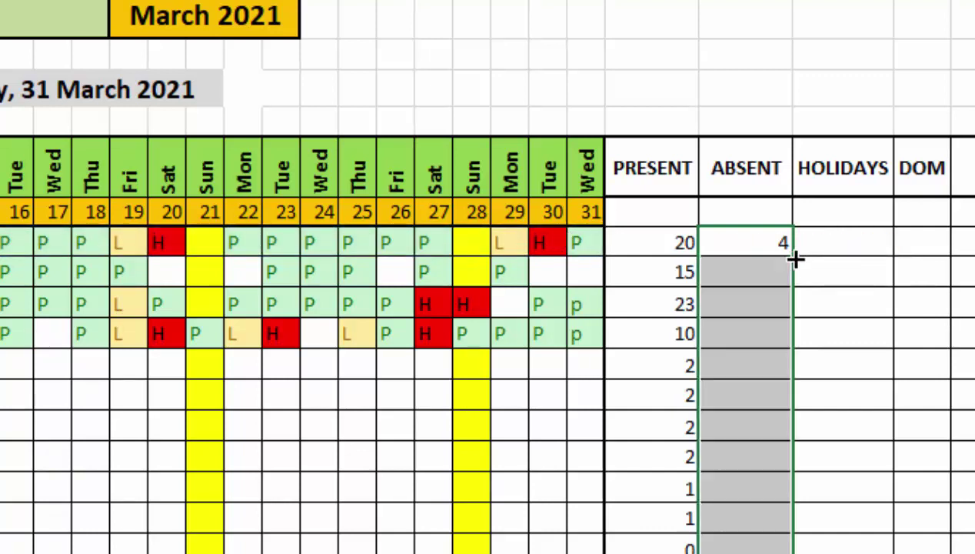
# Count H marks under HOLIDAYS with =COUNTIF(E8:AI8,"H")
pyautogui.click(838, 224)
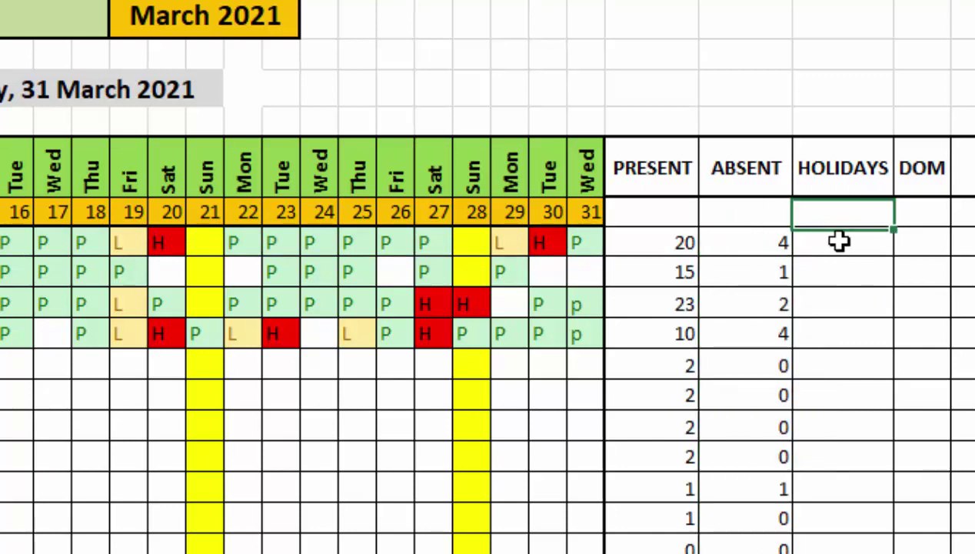
pyautogui.click(839, 241)
pyautogui.write('COUNTIF')
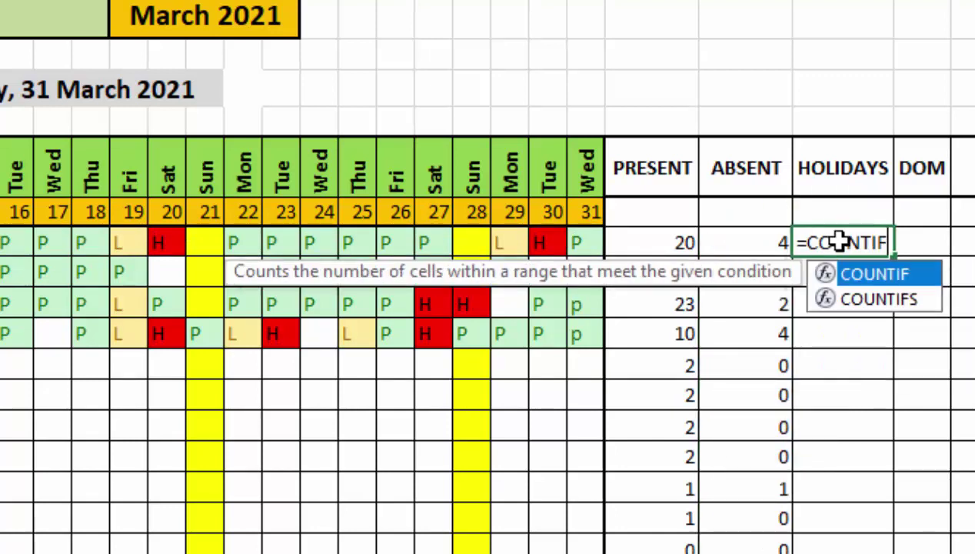
pyautogui.write('(')
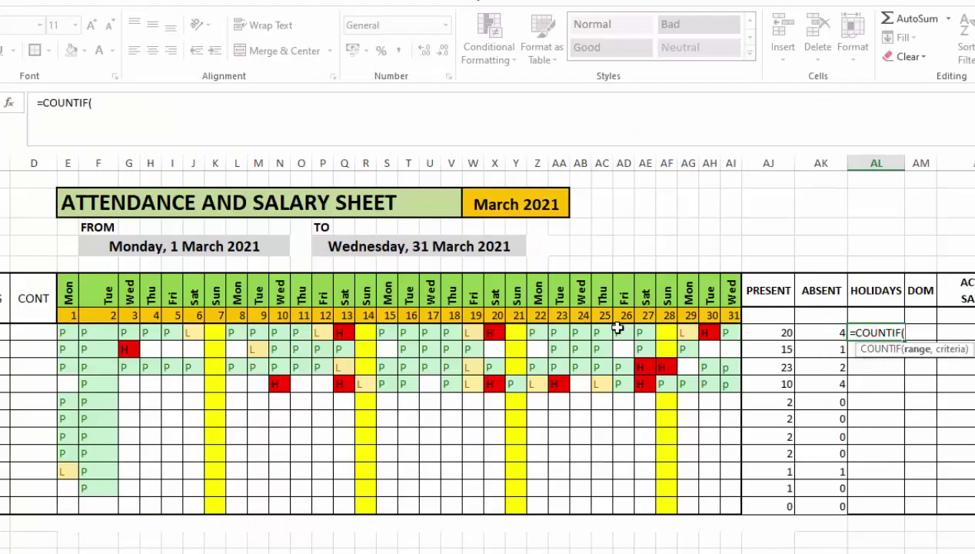
pyautogui.moveTo(64, 332)
pyautogui.mouseDown()
pyautogui.moveTo(351, 323)
pyautogui.moveTo(720, 332)
pyautogui.mouseUp()
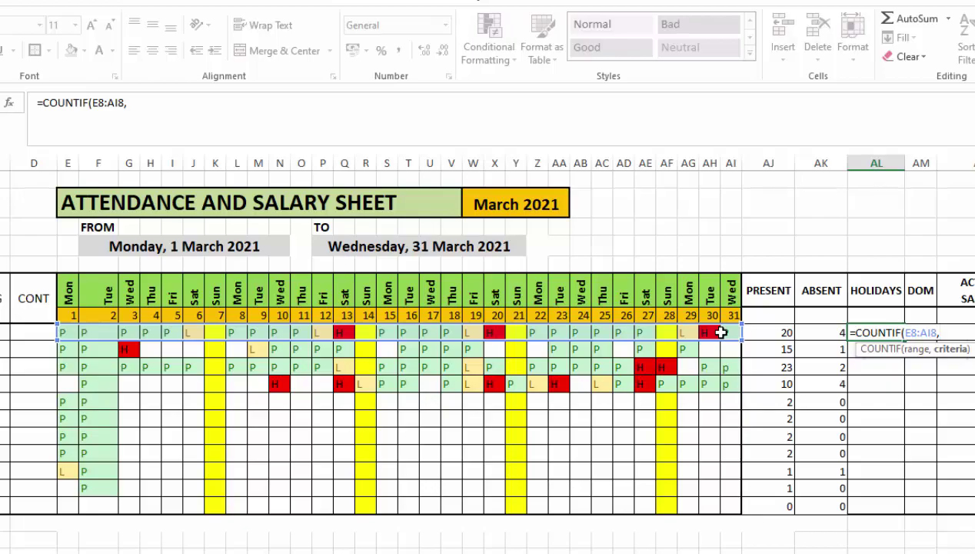
pyautogui.write('H')
pyautogui.write(')')
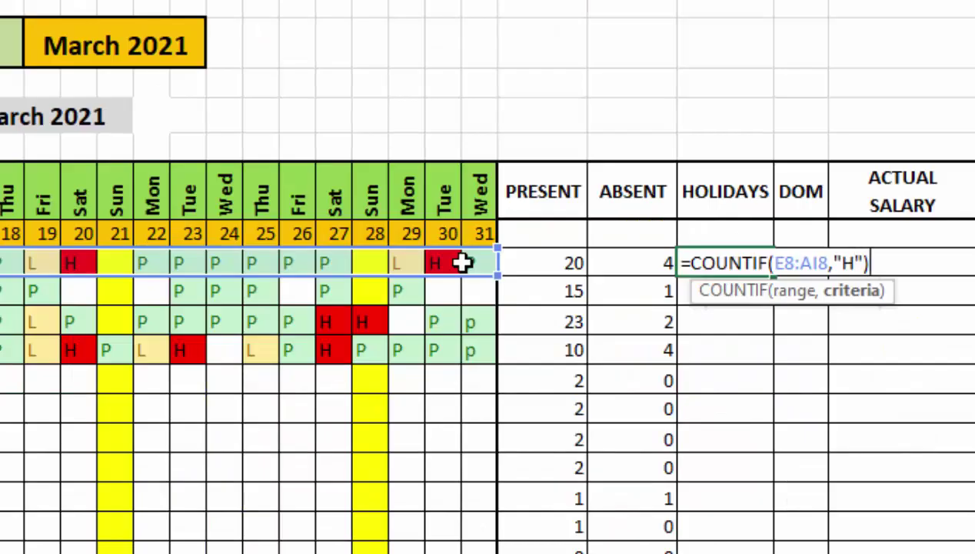
pyautogui.press('Return')
pyautogui.click(804, 263)
pyautogui.write('=')
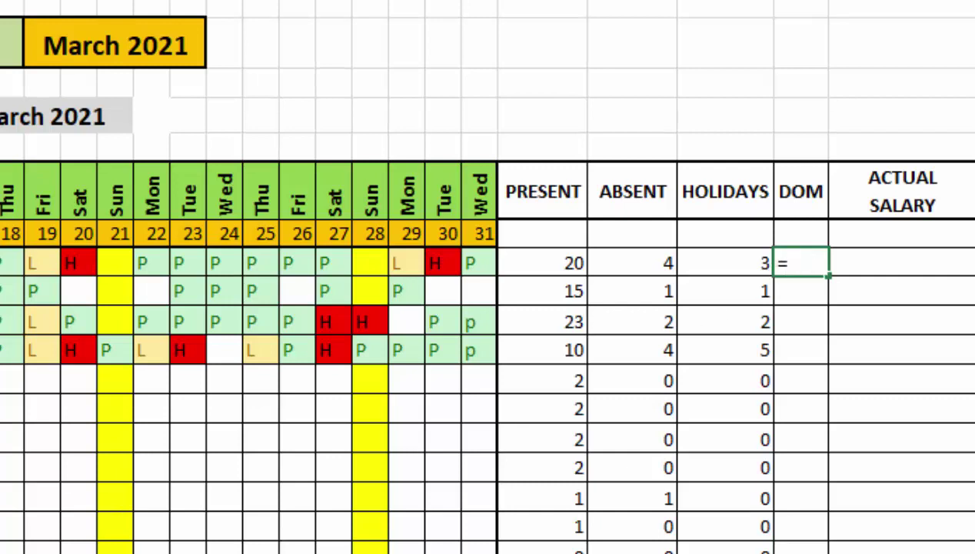
# Compute DOM as DAYS of the absolute TO and FROM dates, fill down, autofit column AM
pyautogui.write('DAYS(')
pyautogui.click(402, 174)
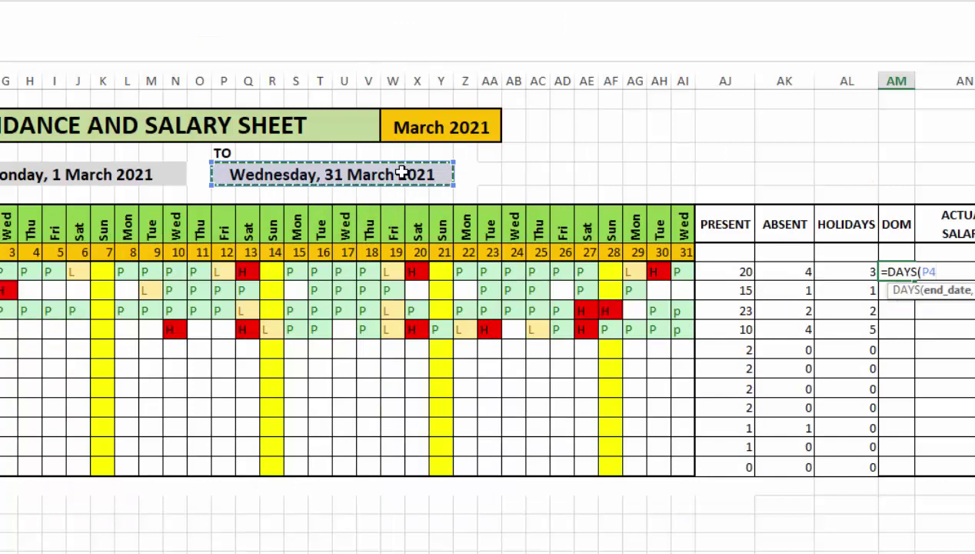
pyautogui.write(',')
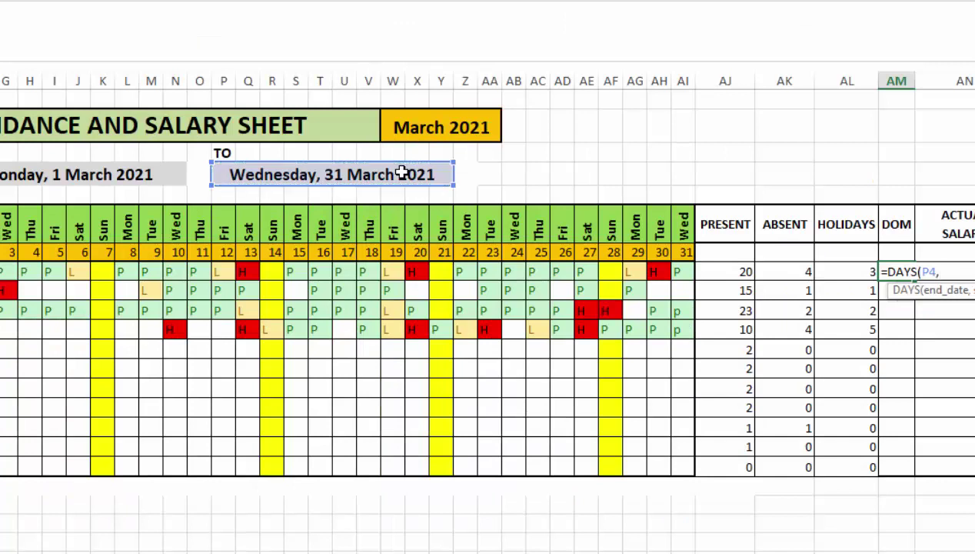
pyautogui.press('BackSpace')
pyautogui.press('F4')
pyautogui.write(',')
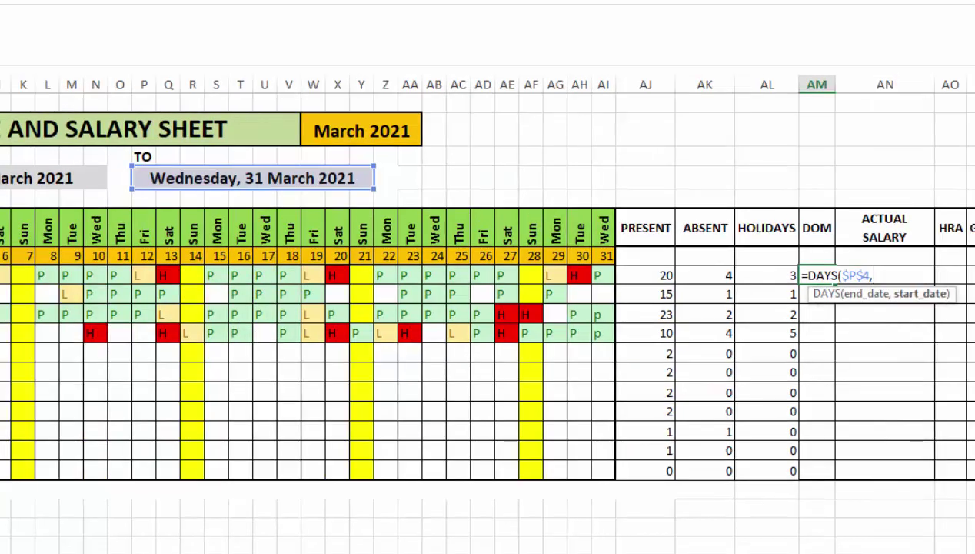
pyautogui.click(3, 176)
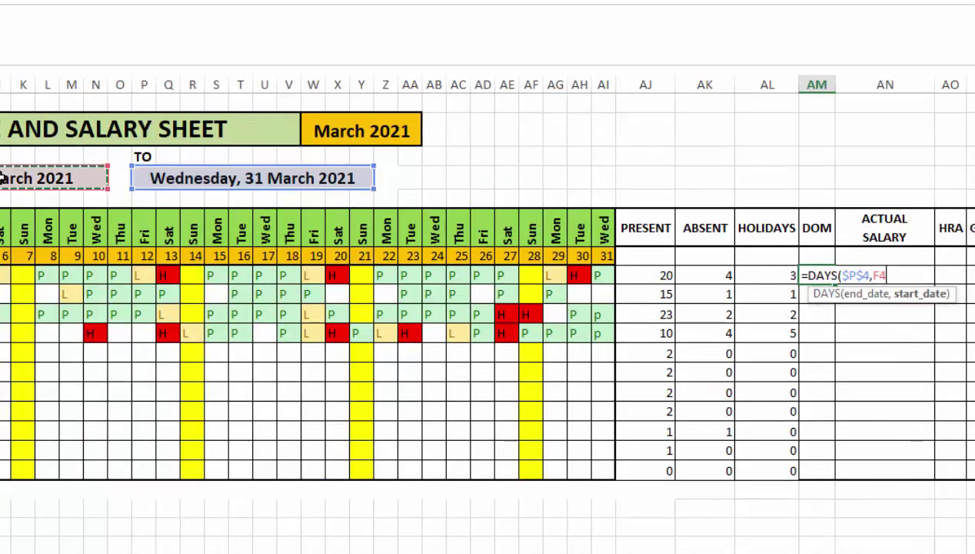
pyautogui.press('F4')
pyautogui.write(')+1')
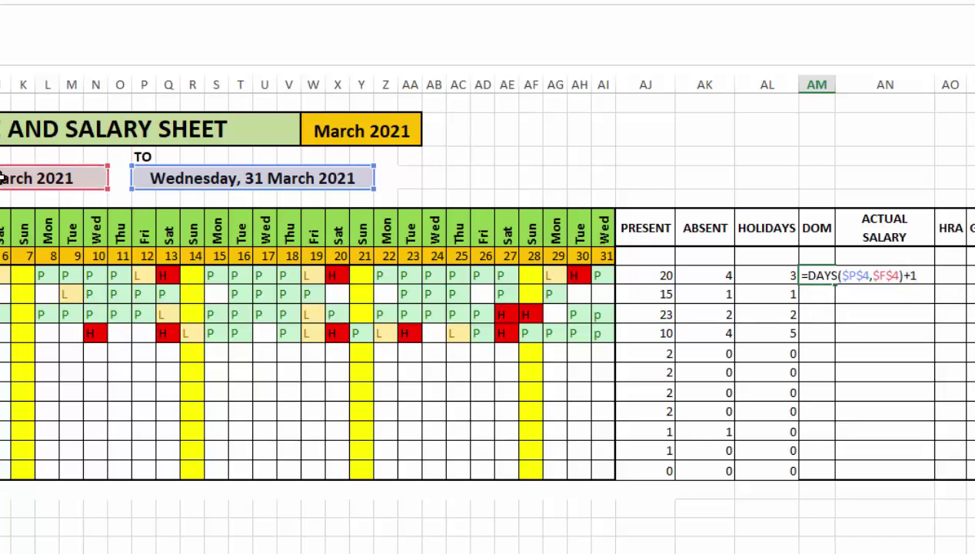
pyautogui.hotkey('ctrl', 'Return')
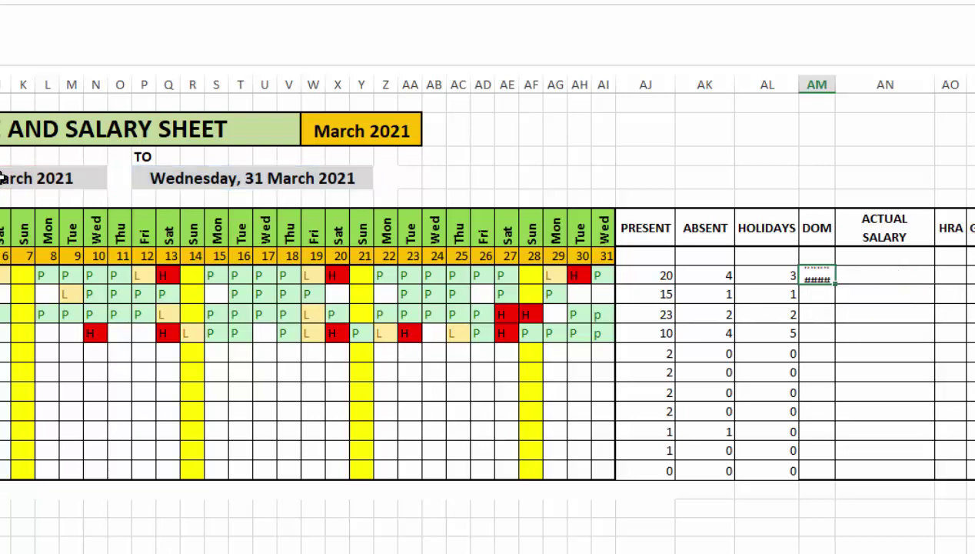
pyautogui.doubleClick(950, 282)
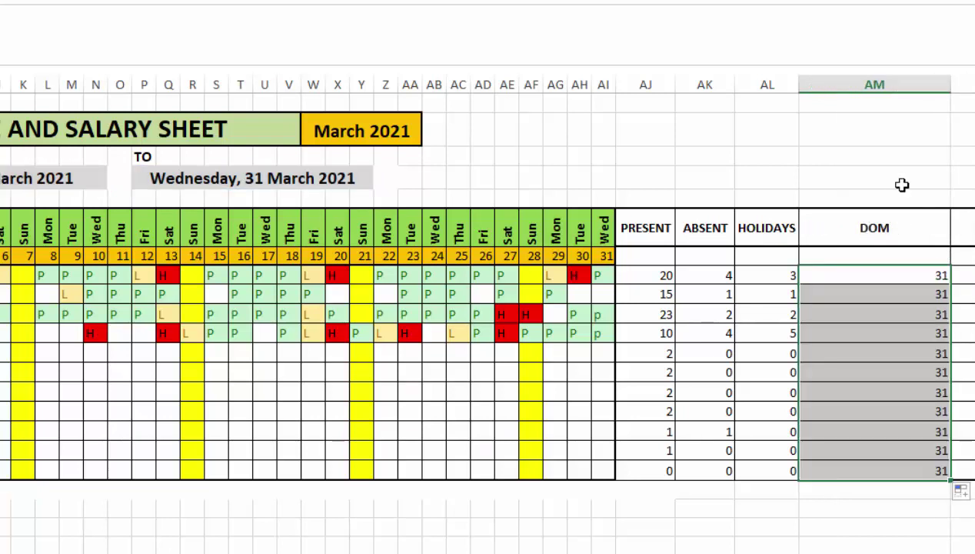
pyautogui.doubleClick(950, 84)
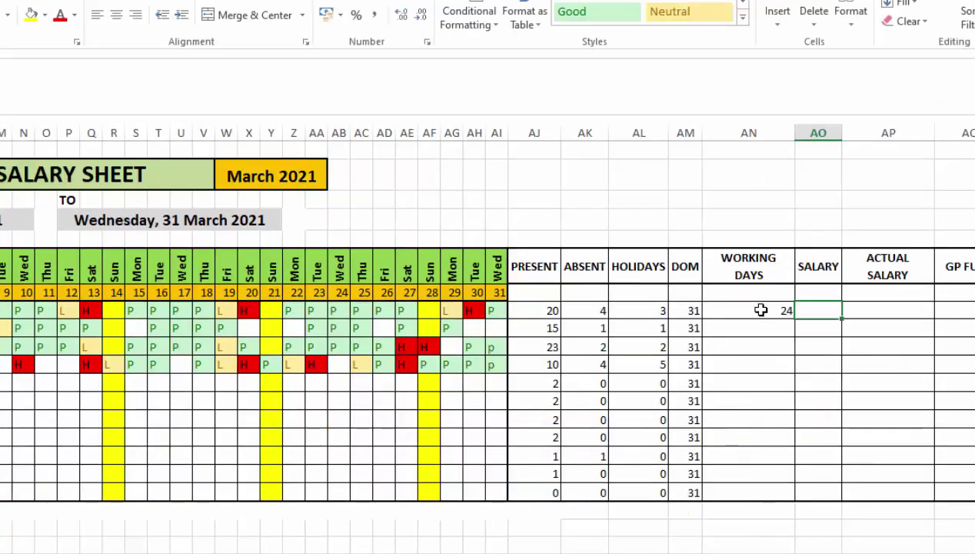
# Set the first WORKING DAYS cell to PRESENT plus ABSENT (=AJ8+AK8), giving 24
pyautogui.click(761, 310)
pyautogui.write('=AJ8+AK8')
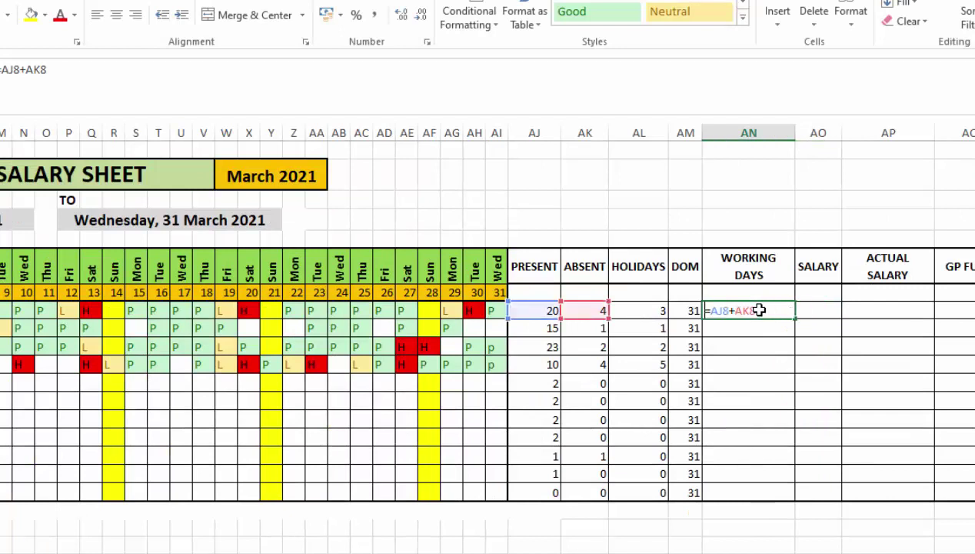
pyautogui.click(721, 429)
pyautogui.click(750, 312)
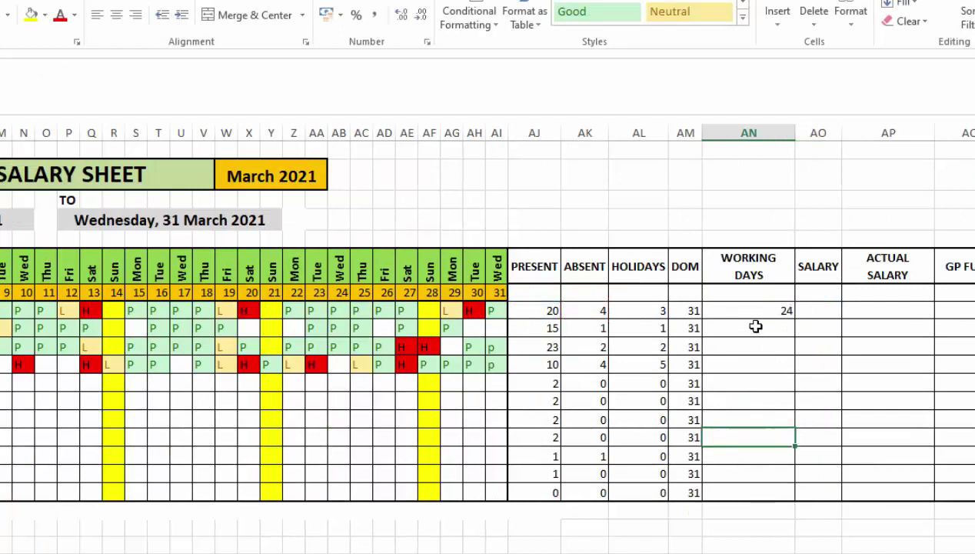
pyautogui.write('=')
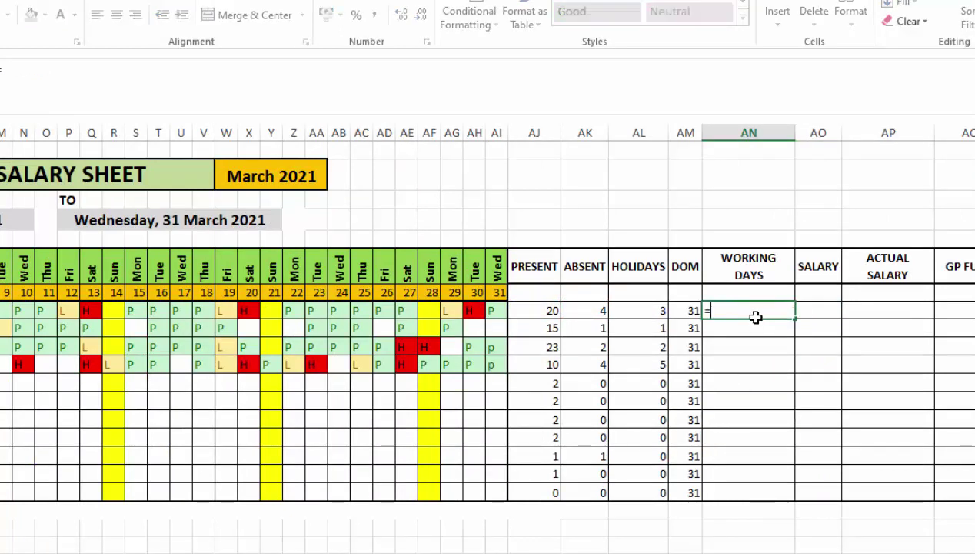
pyautogui.click(534, 311)
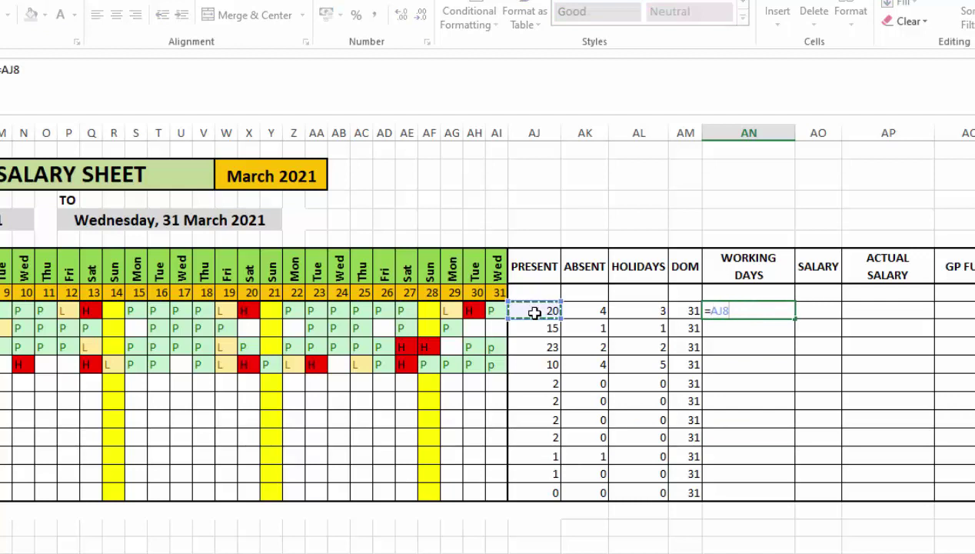
pyautogui.write('+')
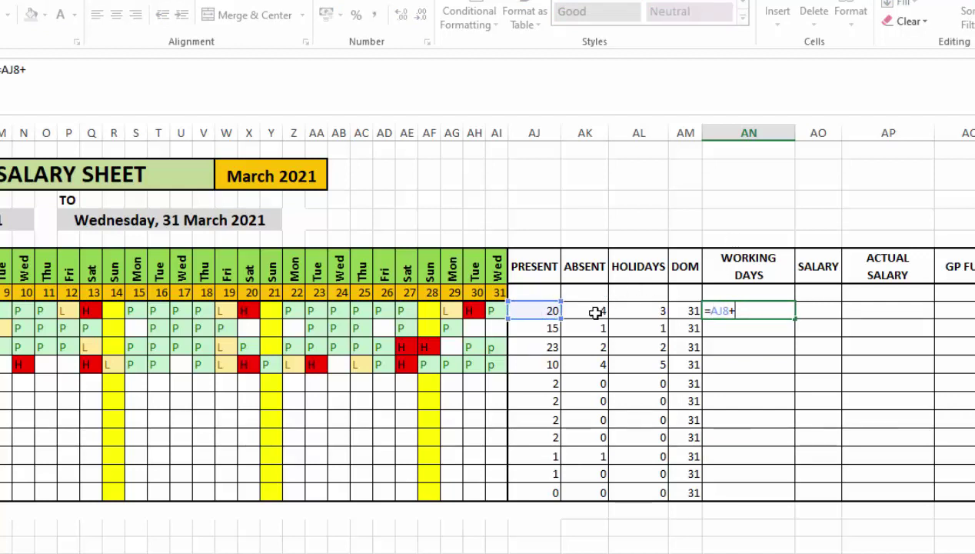
pyautogui.click(595, 311)
pyautogui.press('Return')
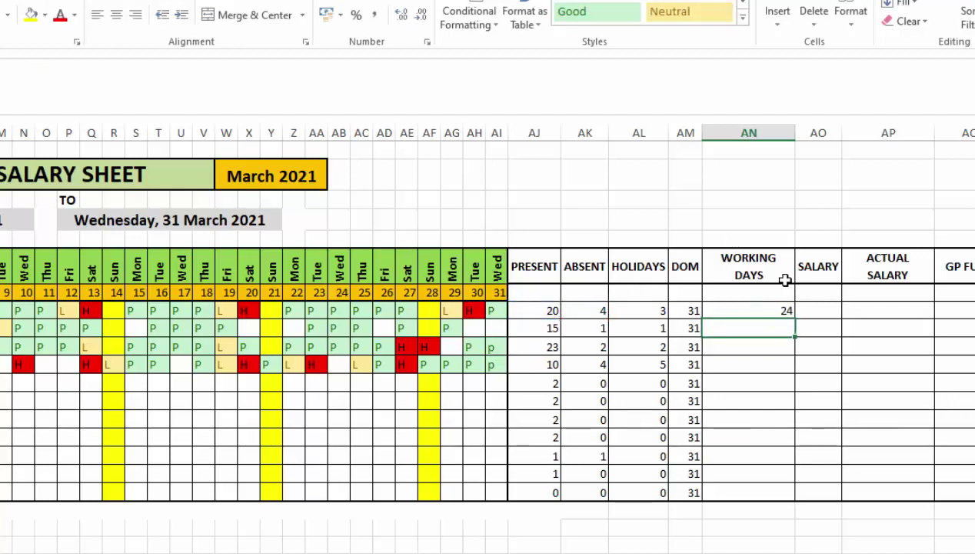
# Enter monthly salaries down the SALARY column, starting with 35000
pyautogui.click(819, 307)
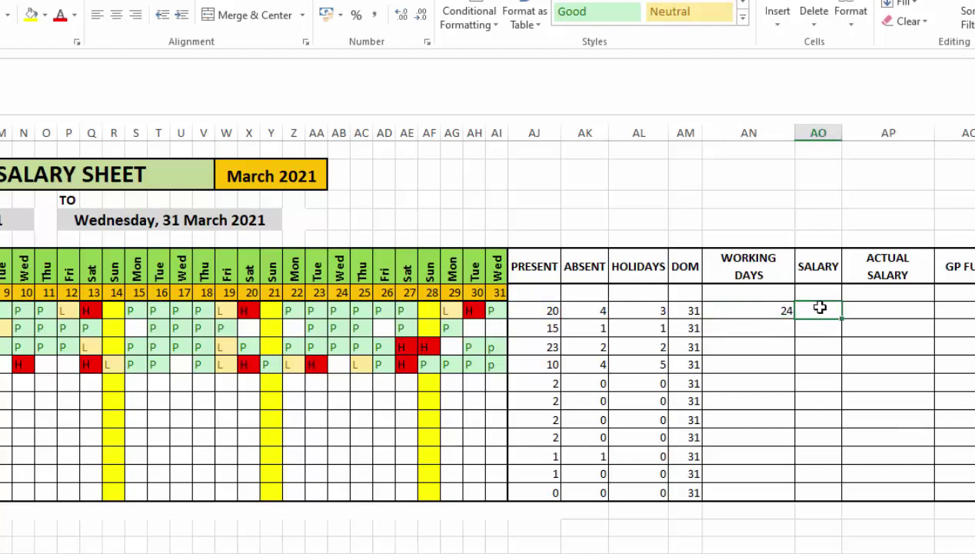
pyautogui.write('35000')
pyautogui.press('Return')
pyautogui.write('2')
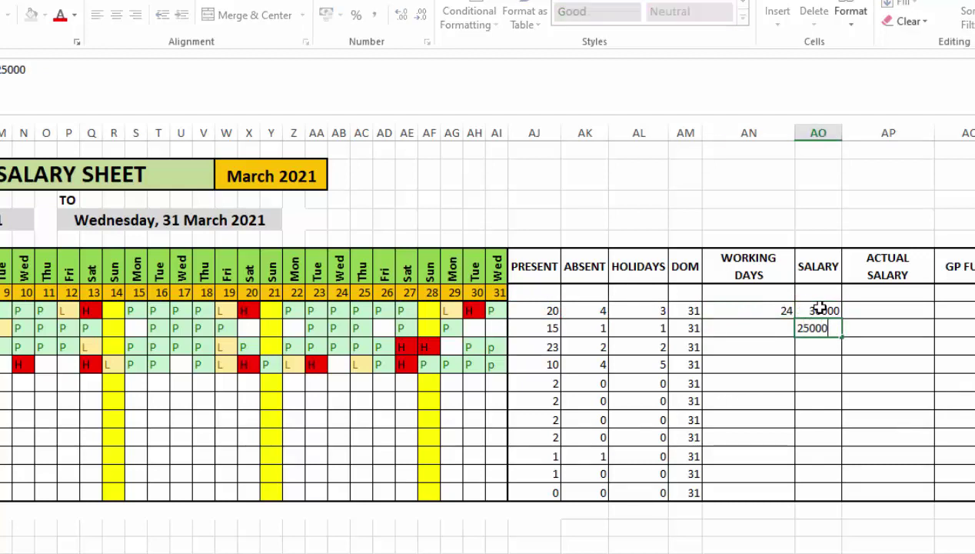
pyautogui.press('Return')
pyautogui.write('22000')
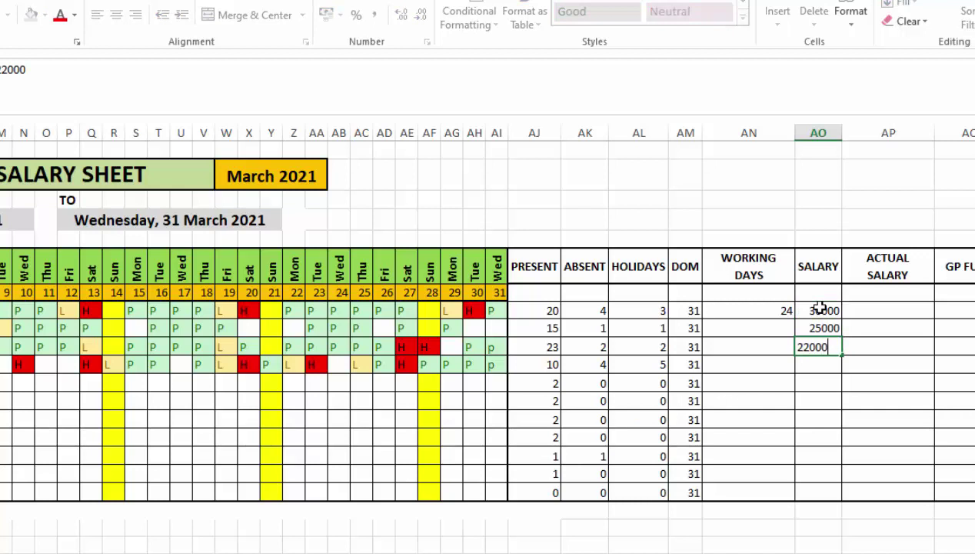
pyautogui.click(870, 304)
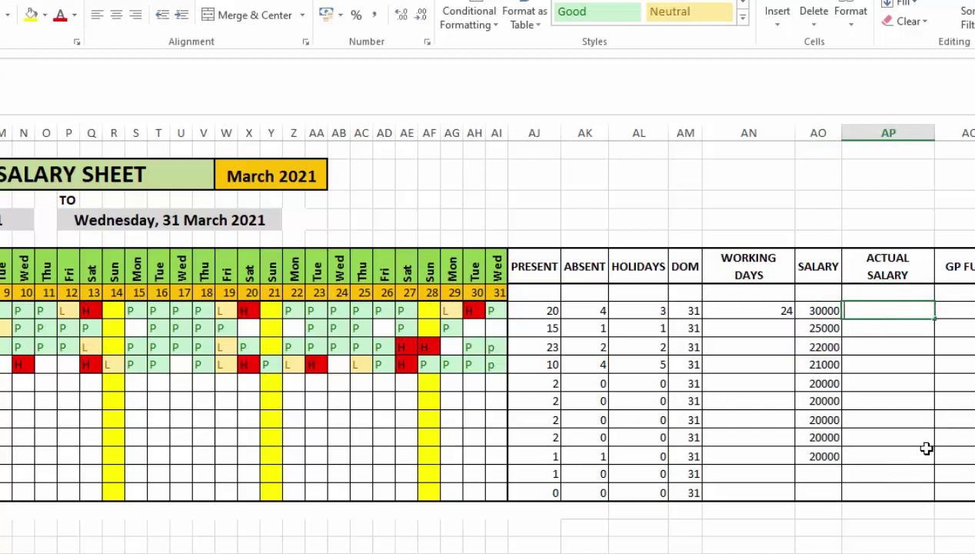
# Enter =AO8/AM8*AN8 in AP8 for ACTUAL SALARY and fill it down the column
pyautogui.write('=')
pyautogui.click(823, 310)
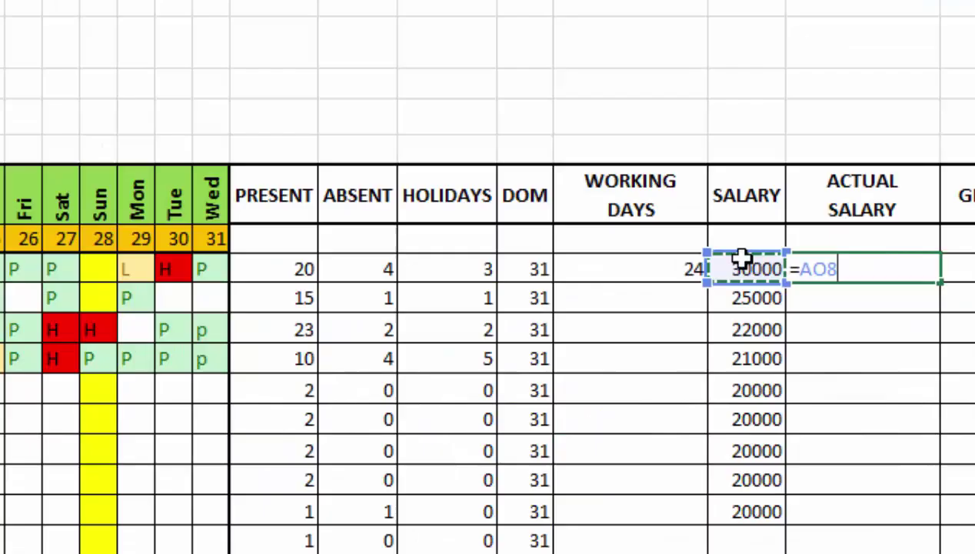
pyautogui.write('/')
pyautogui.click(544, 266)
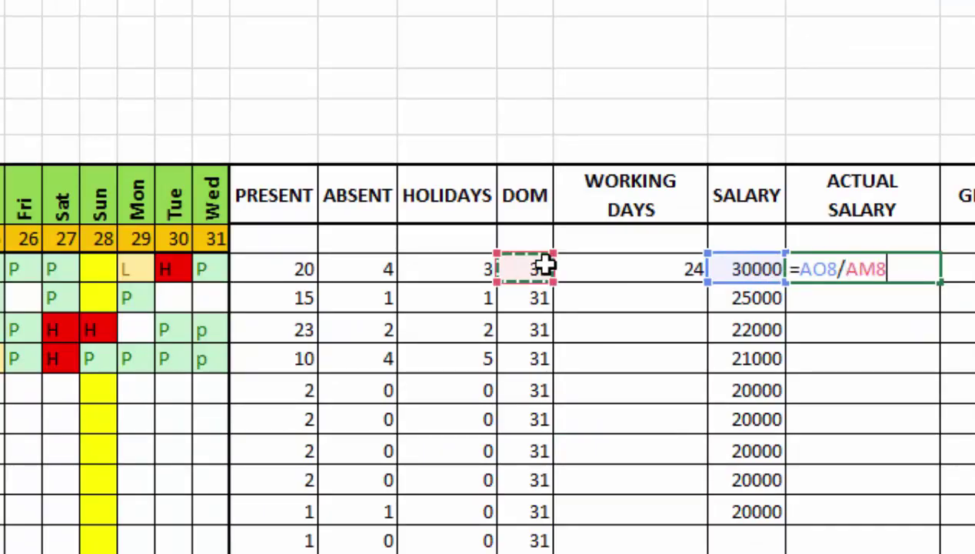
pyautogui.write('*')
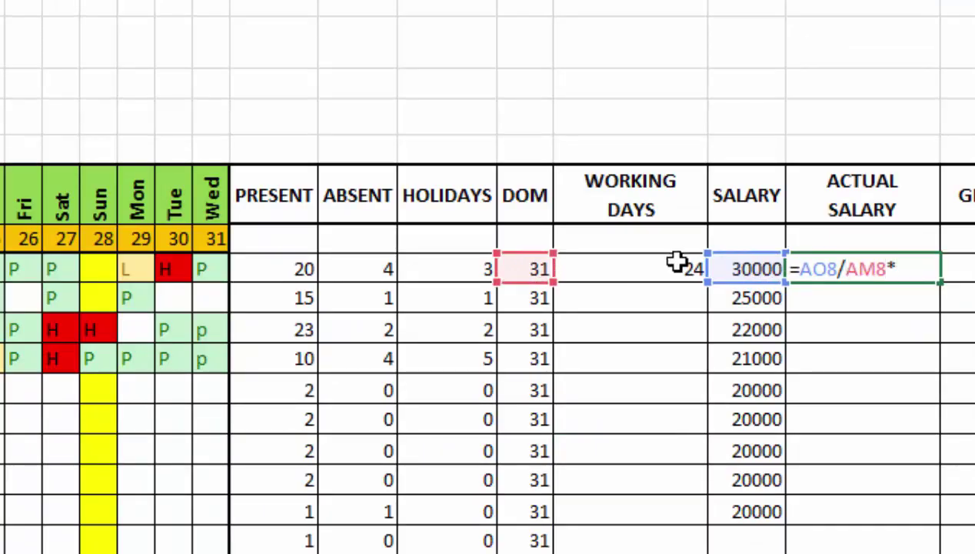
pyautogui.click(676, 264)
pyautogui.press('Return')
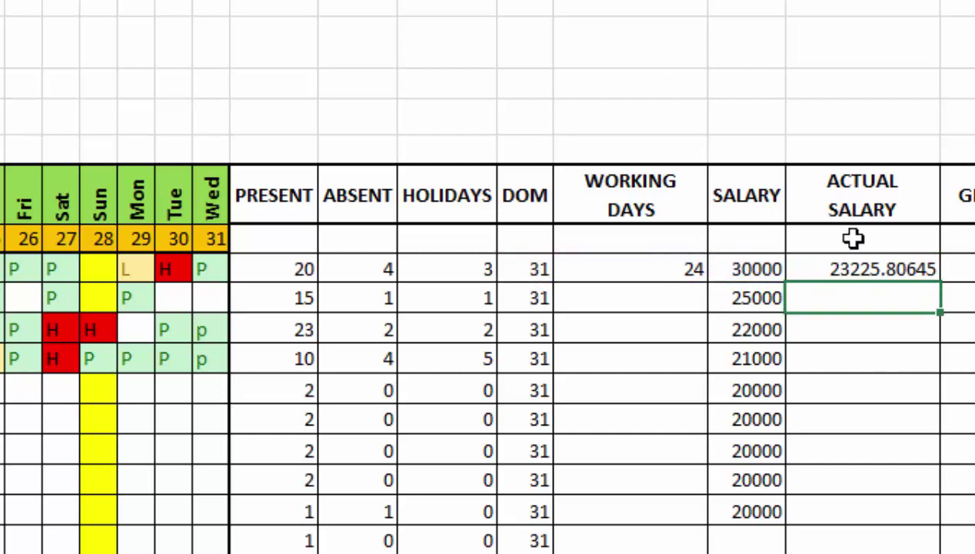
pyautogui.click(892, 268)
pyautogui.doubleClick(943, 284)
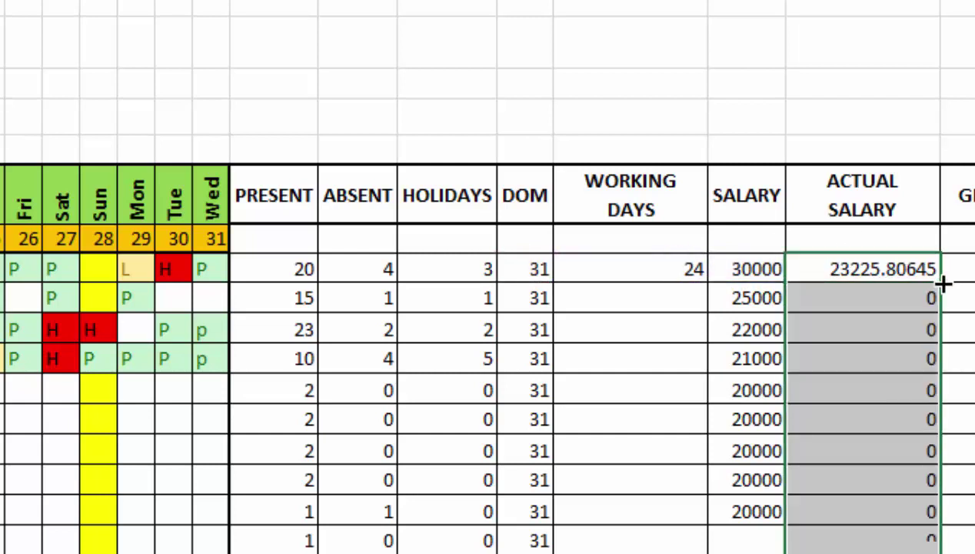
# Fill the WORKING DAYS formula down for all employees and select the ACTUAL SALARY values
pyautogui.click(663, 277)
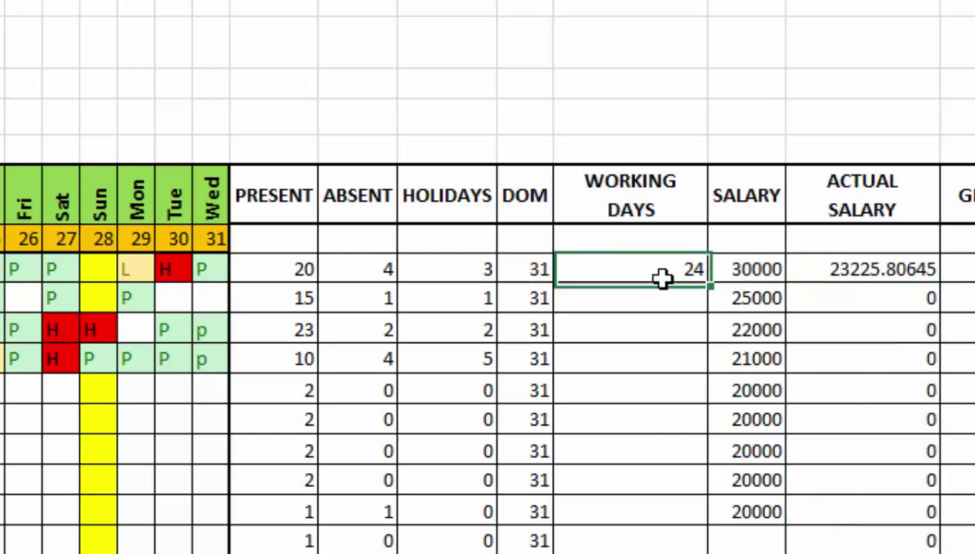
pyautogui.doubleClick(706, 286)
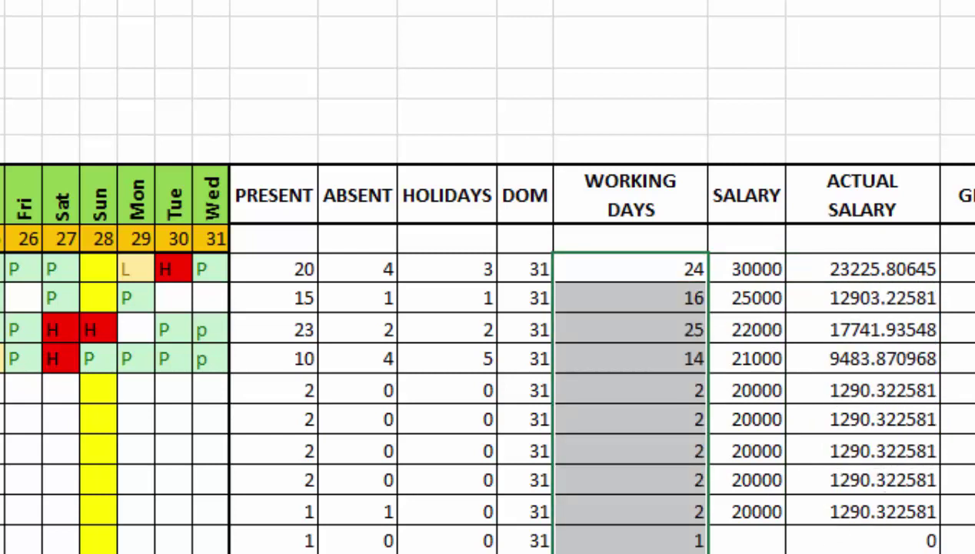
pyautogui.moveTo(861, 268); pyautogui.dragTo(845, 542)
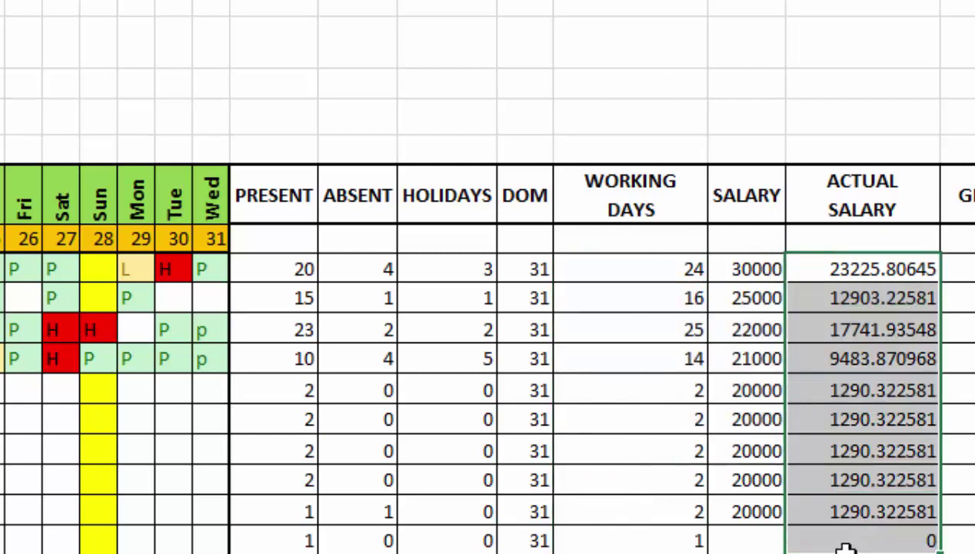
# Replace the typed 5000 with a GP FUND formula of actual salary × 5% and fill it down
pyautogui.click(957, 269)
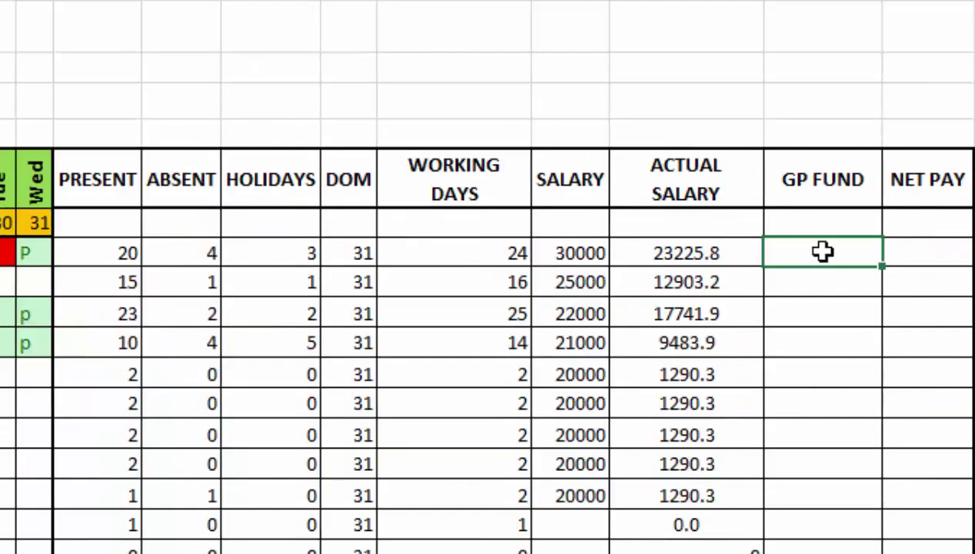
pyautogui.click(816, 250)
pyautogui.write('15')
pyautogui.write('000')
pyautogui.press('Return')
pyautogui.click(811, 245)
pyautogui.write('=')
pyautogui.click(706, 251)
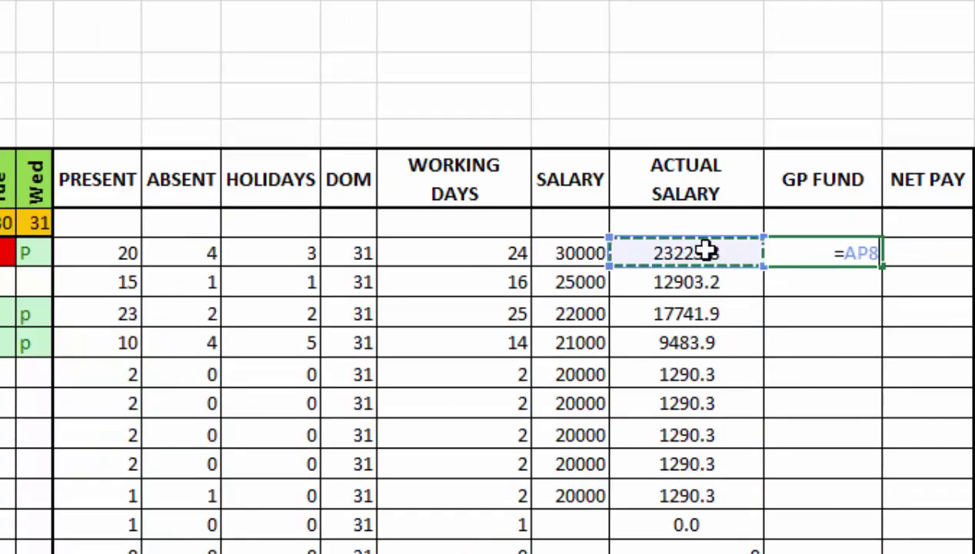
pyautogui.write('*5')
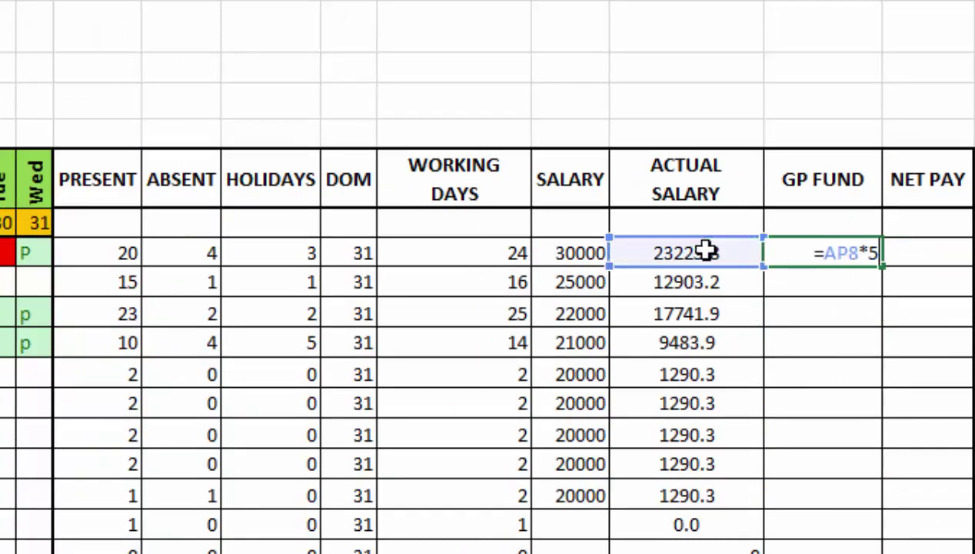
pyautogui.write('%')
pyautogui.press('Return')
pyautogui.click(866, 251)
pyautogui.doubleClick(883, 266)
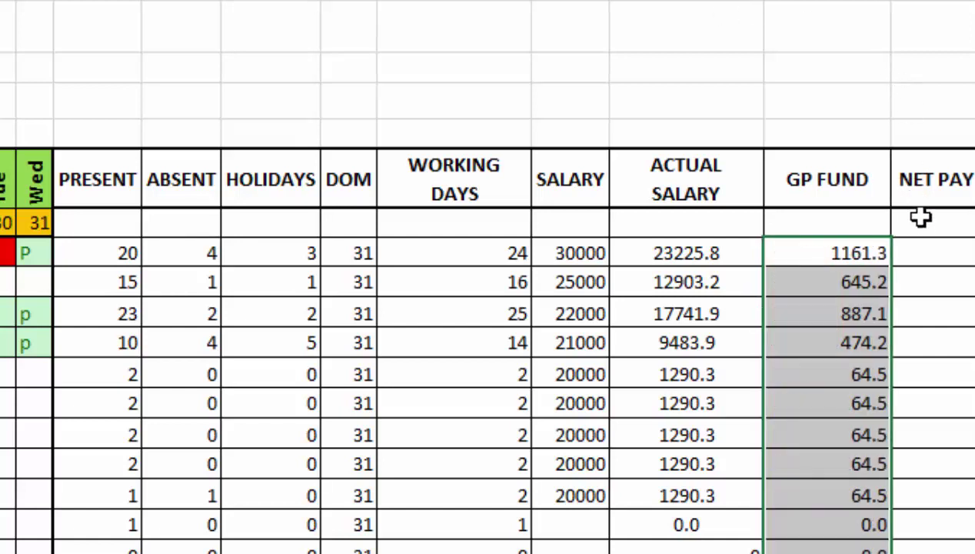
# Enter NET PAY as actual salary minus GP fund (=AP8-AQ8)
pyautogui.click(925, 253)
pyautogui.write('=')
pyautogui.click(682, 256)
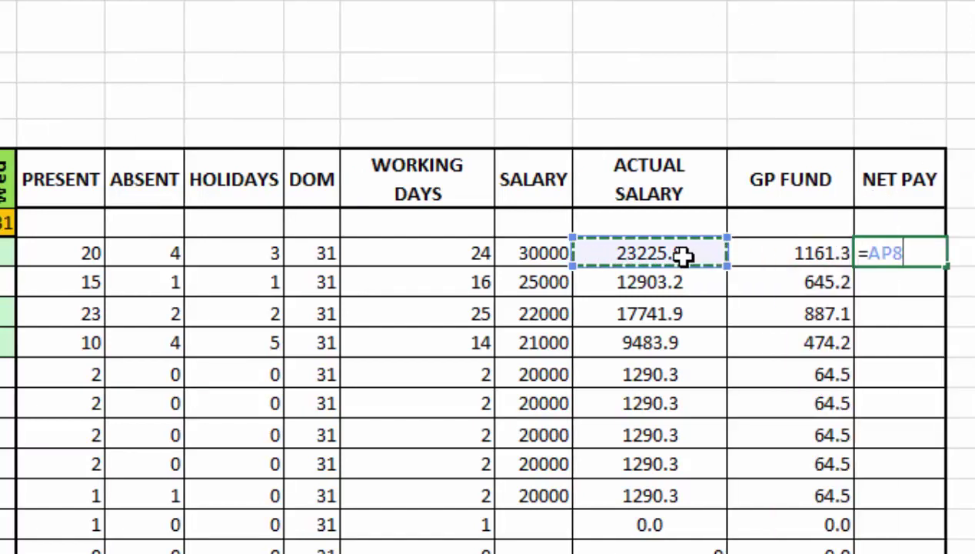
pyautogui.write('-')
pyautogui.click(781, 239)
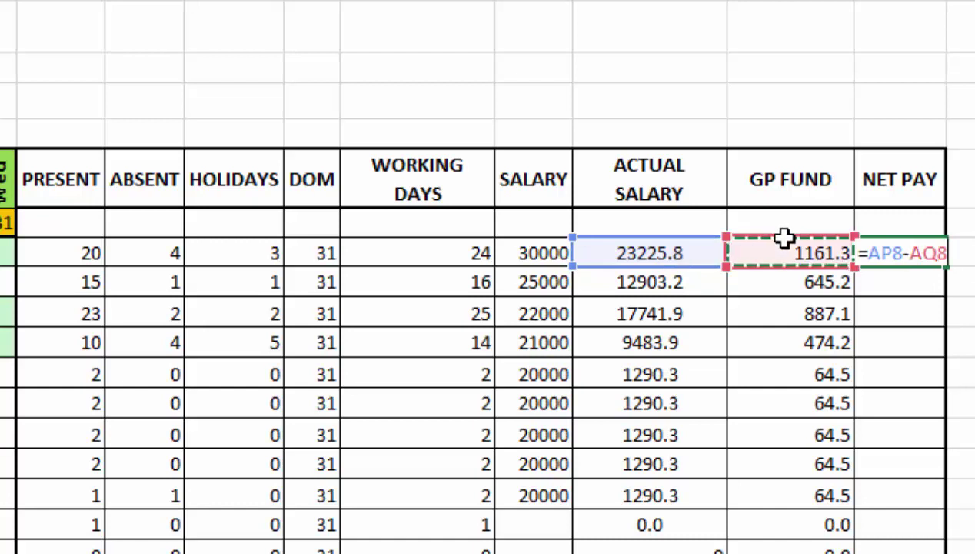
pyautogui.press('Return')
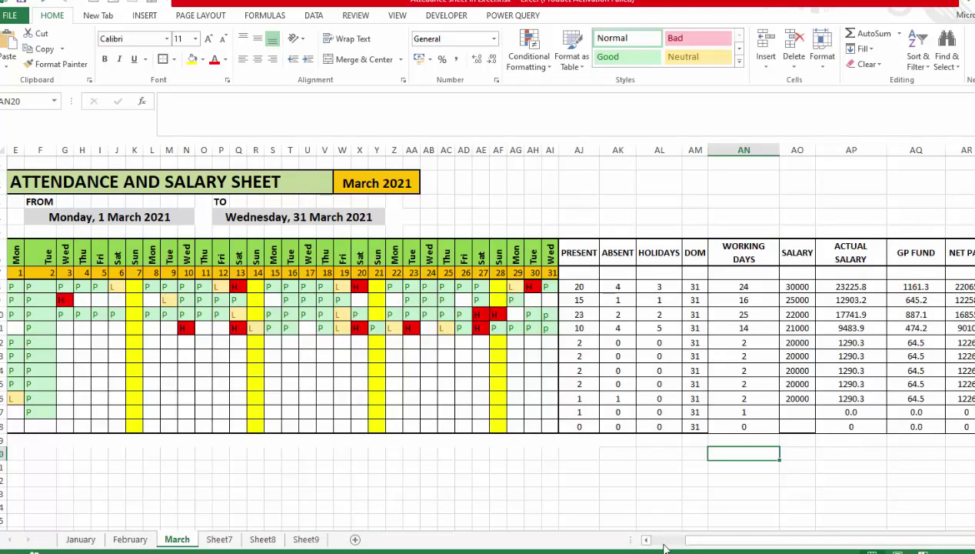
pyautogui.click(663, 540)
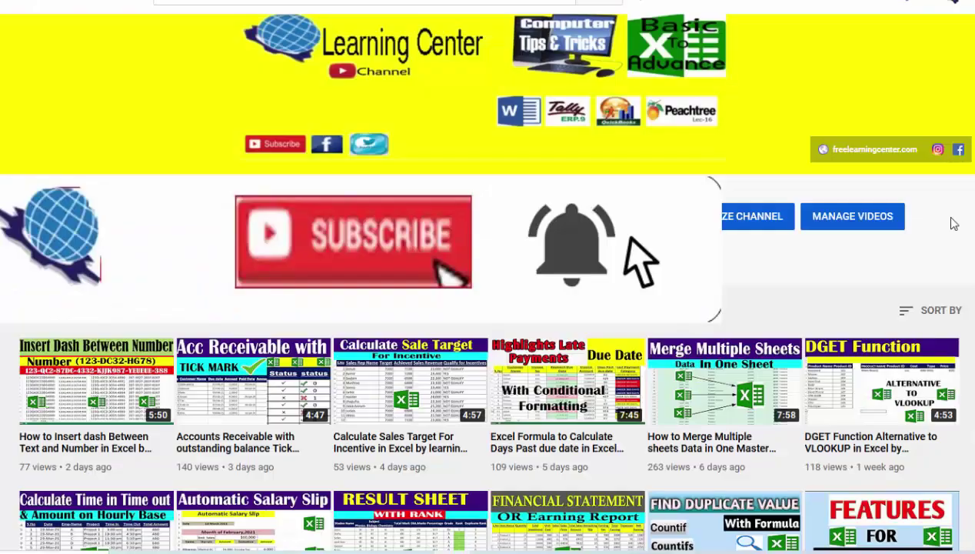